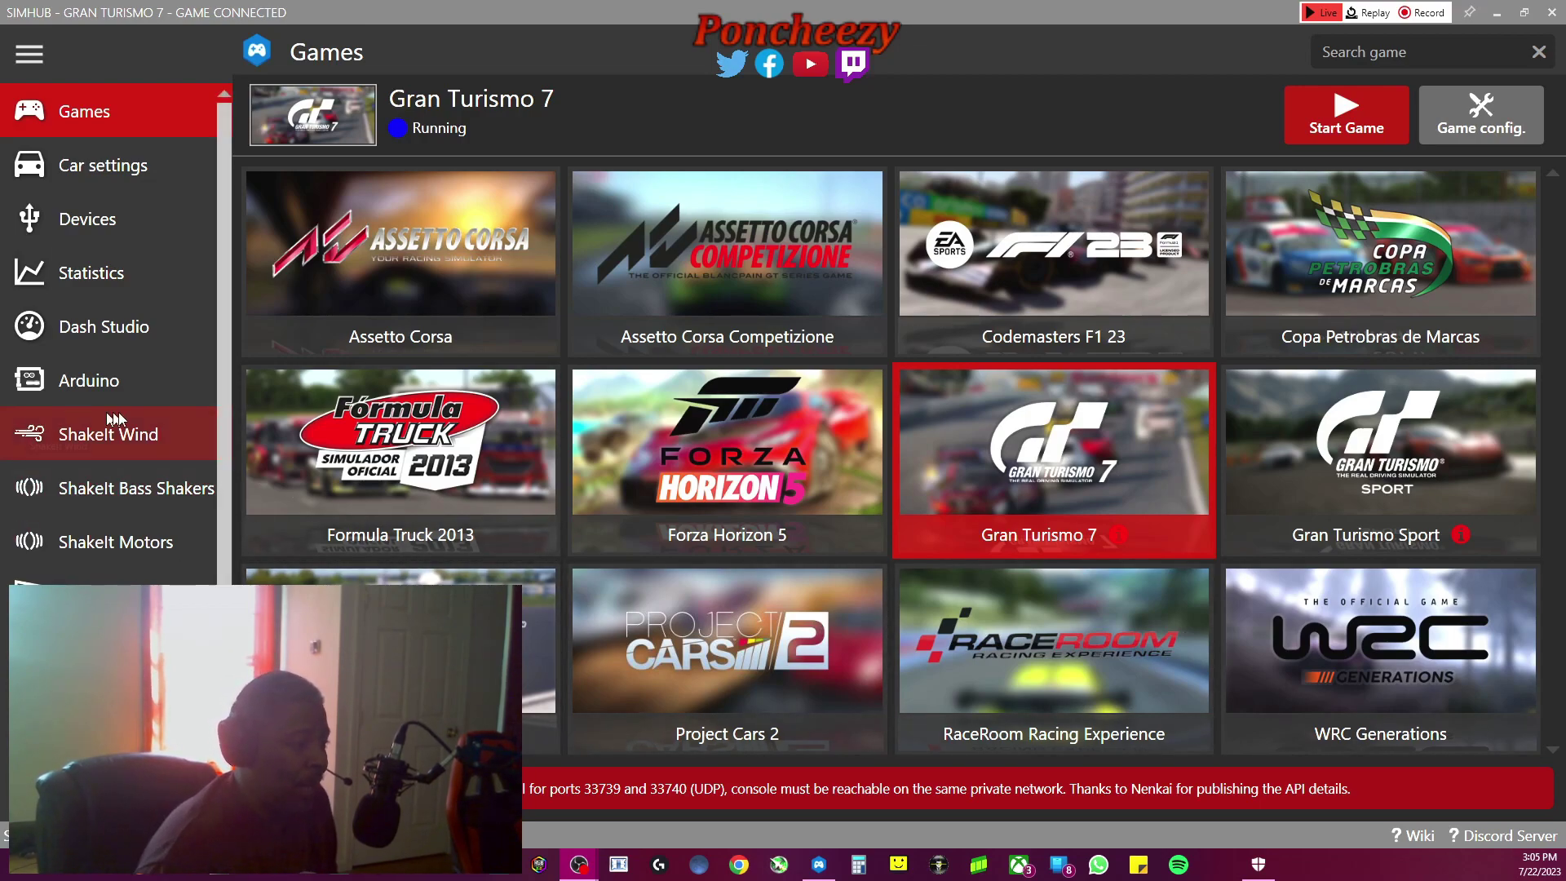
Glance at the ShakeIt Bass Shakers profile, then return to Games with Gran Turismo 7 running
{"action": "left_click", "coordinate": [111, 495]}
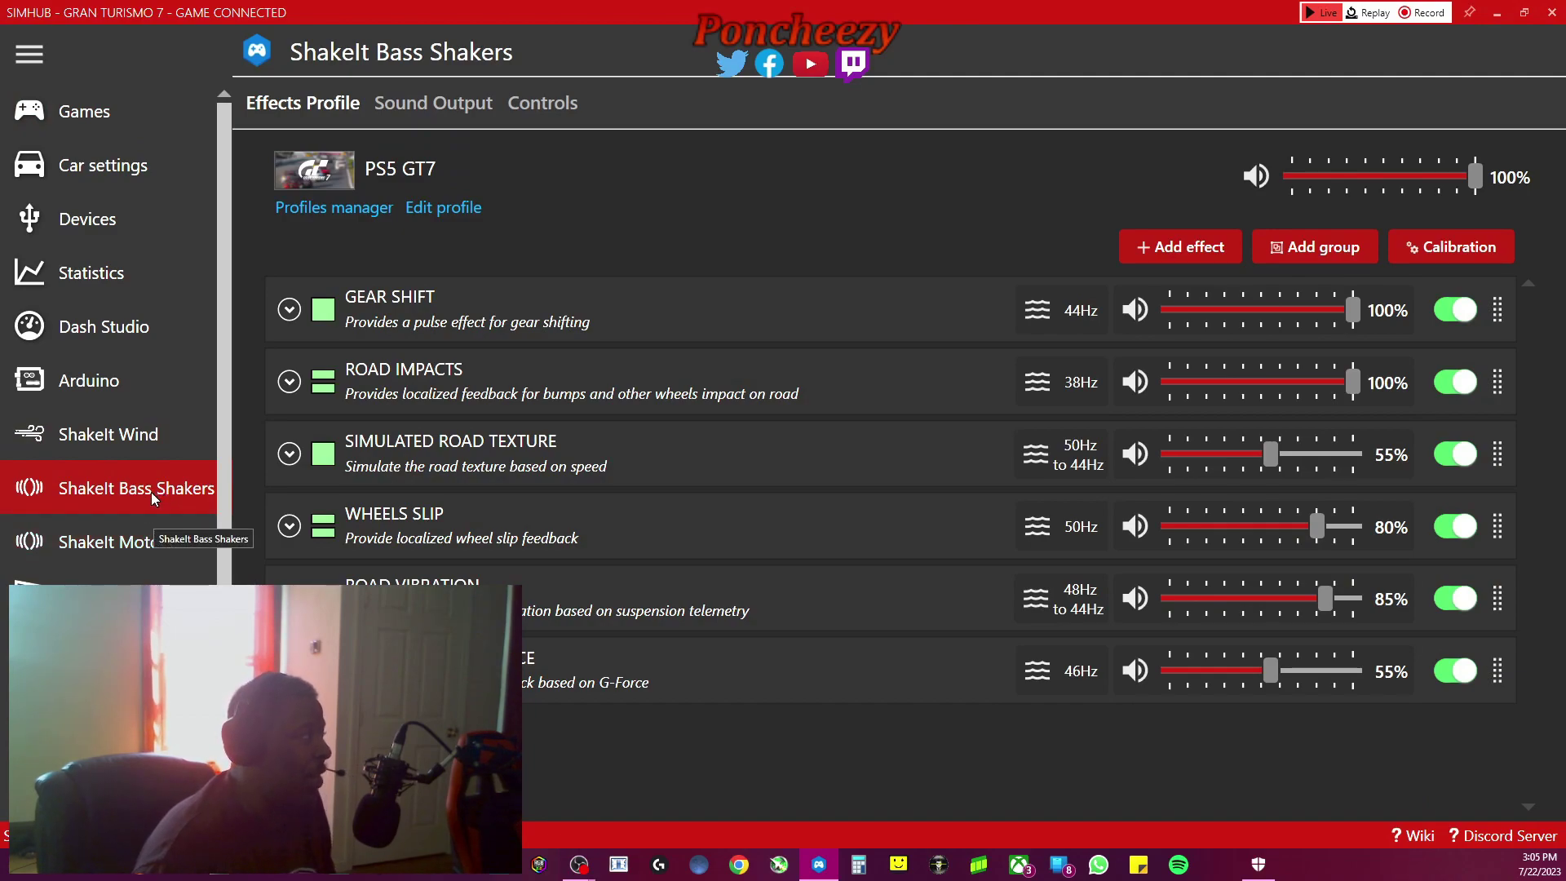
{"action": "mouse_move", "coordinate": [402, 447]}
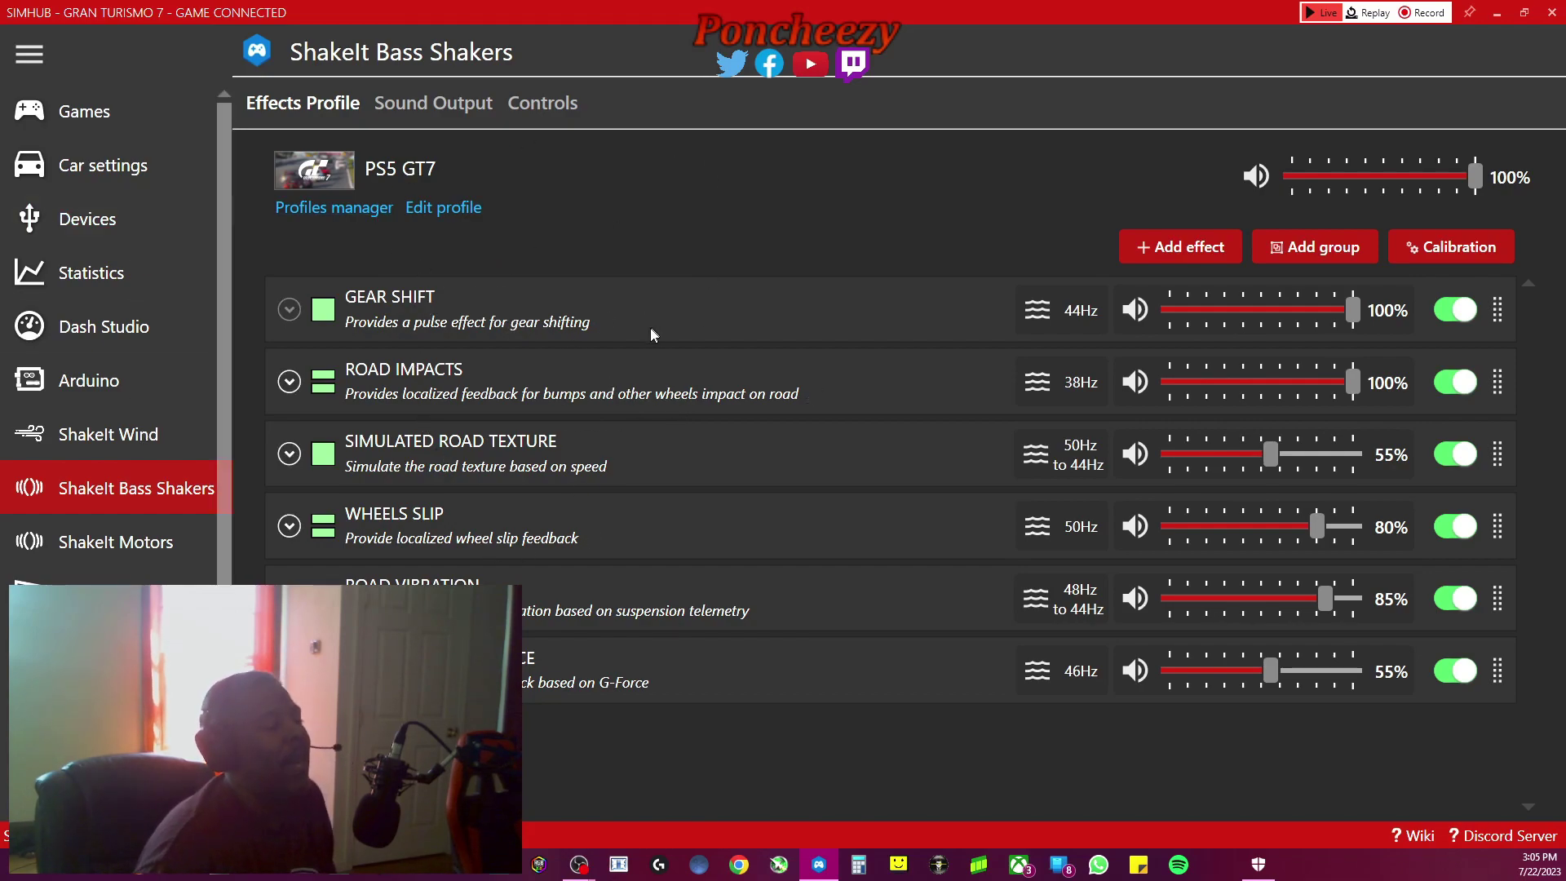
{"action": "left_click", "coordinate": [136, 119]}
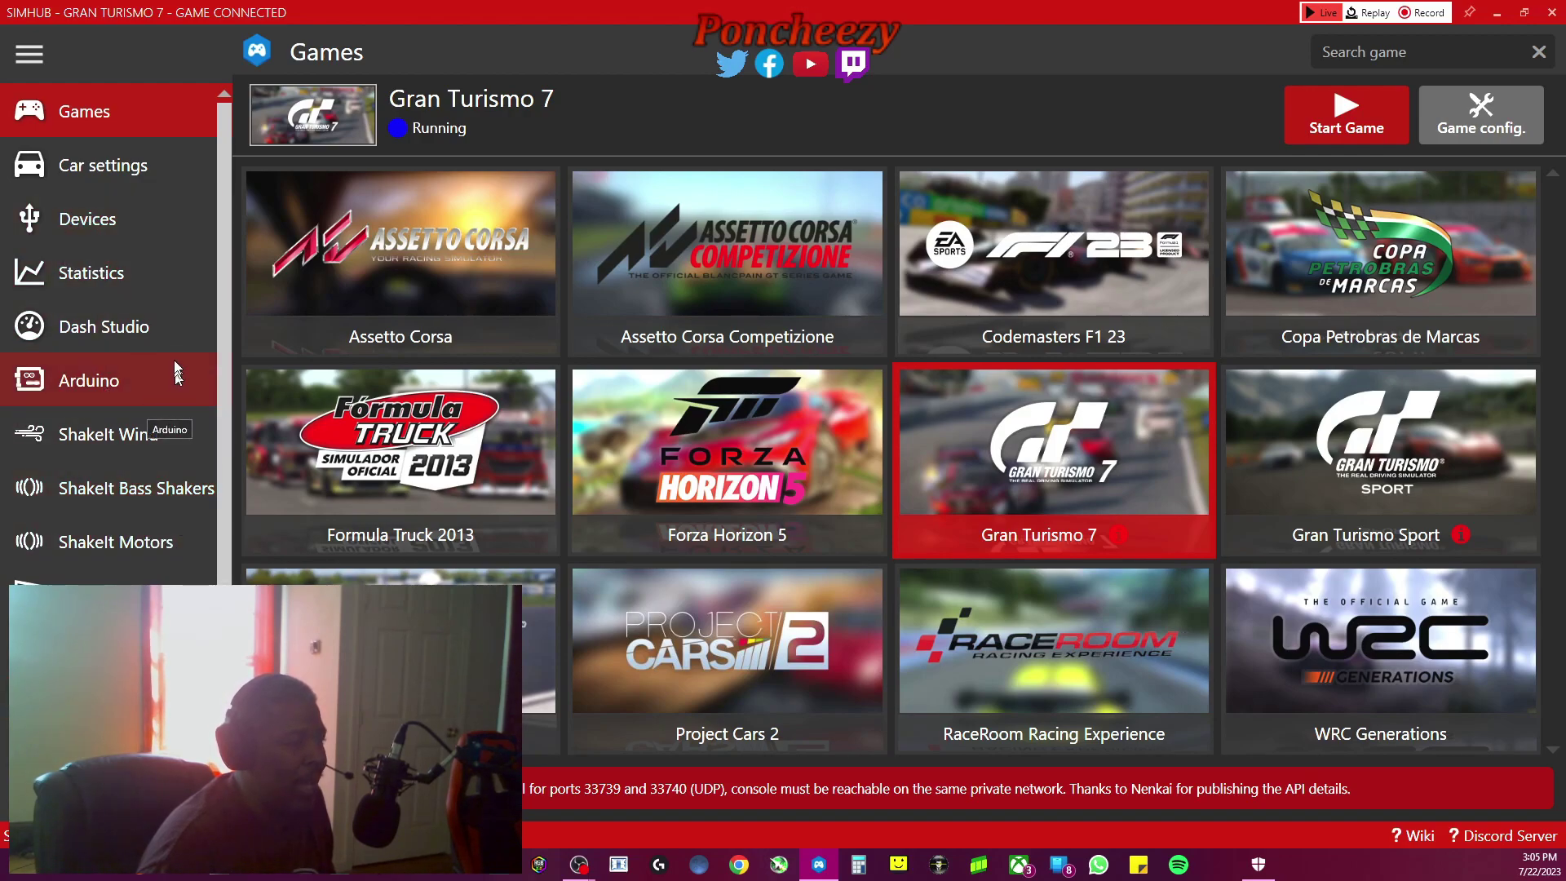
Browse the Dash Studio dashboards list, then return to the PS5 GT7 ShakeIt Bass Shakers profile
{"action": "left_click", "coordinate": [102, 325]}
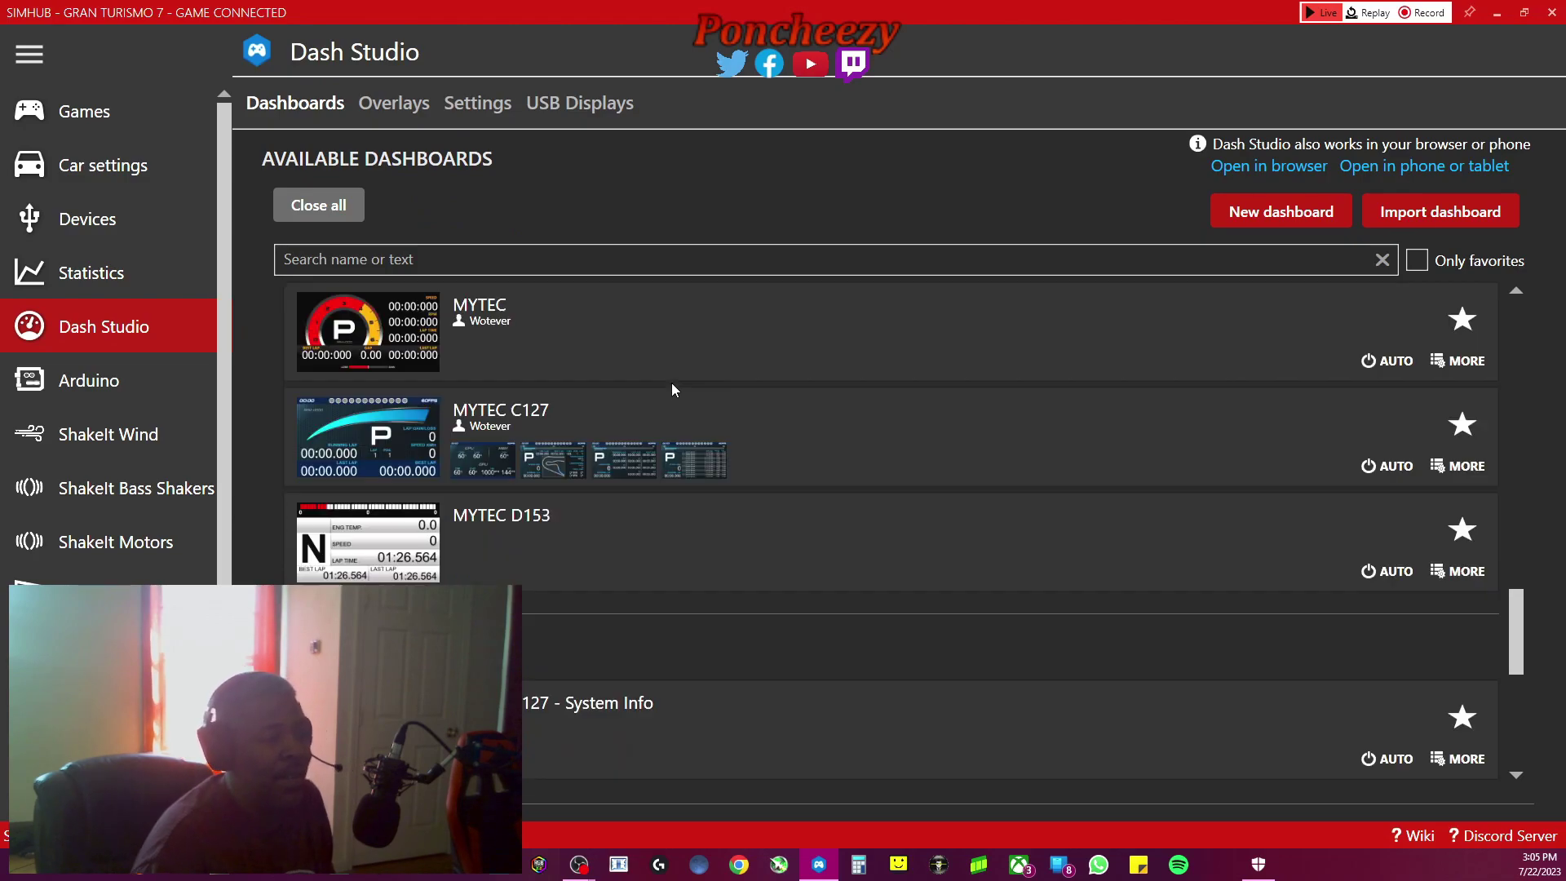
{"action": "scroll", "coordinate": [672, 383], "scroll_direction": "down", "scroll_amount": 5}
{"action": "scroll", "coordinate": [609, 560], "scroll_direction": "down", "scroll_amount": 4}
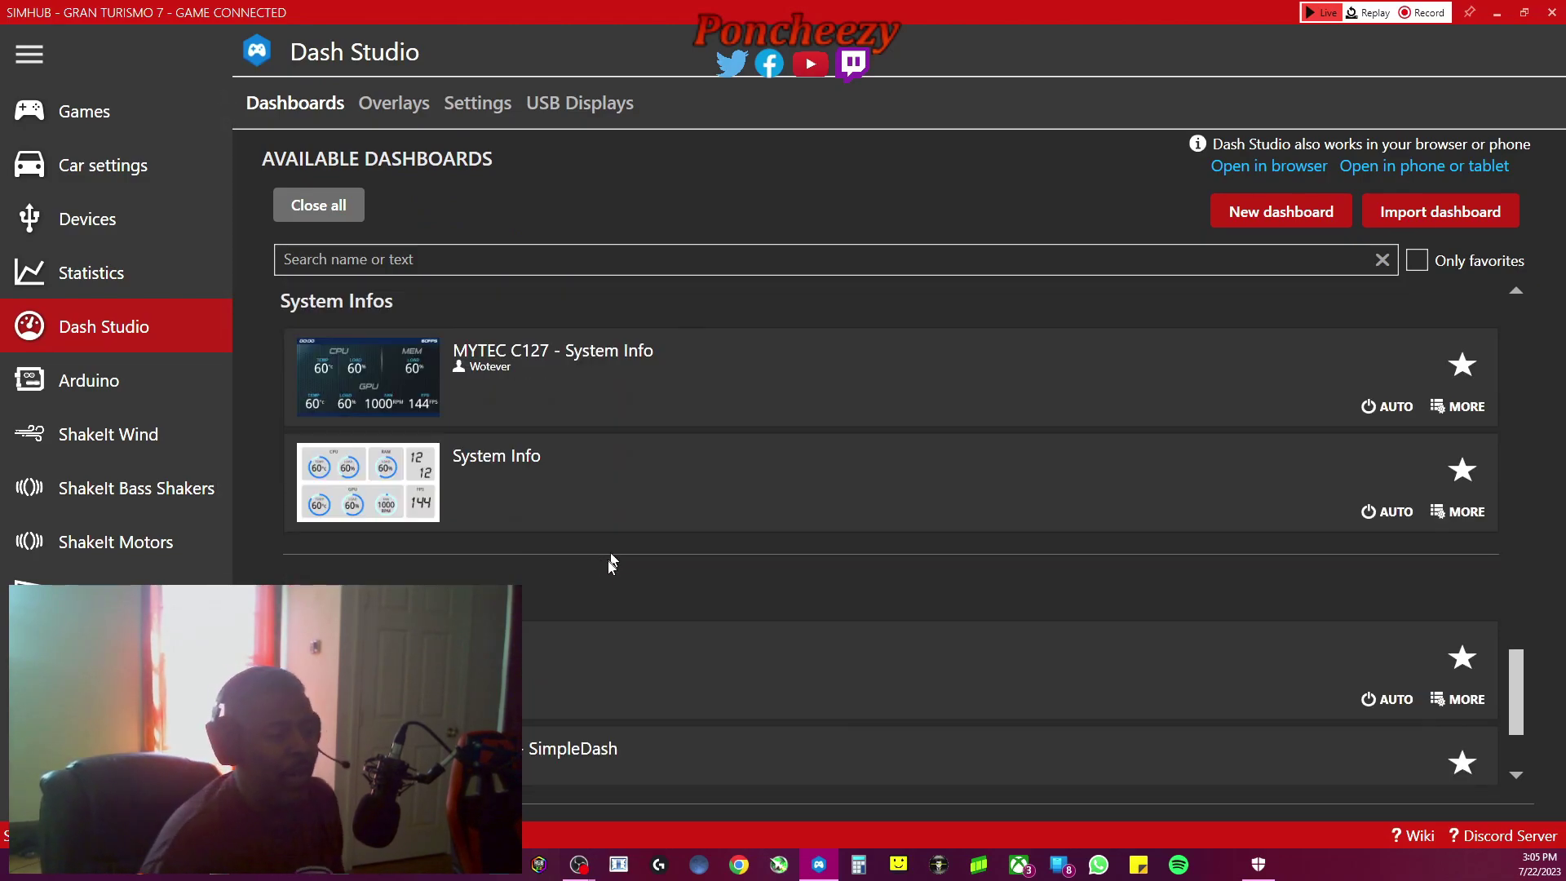
{"action": "scroll", "coordinate": [663, 644], "scroll_direction": "up", "scroll_amount": 6}
{"action": "scroll", "coordinate": [681, 669], "scroll_direction": "up", "scroll_amount": 2}
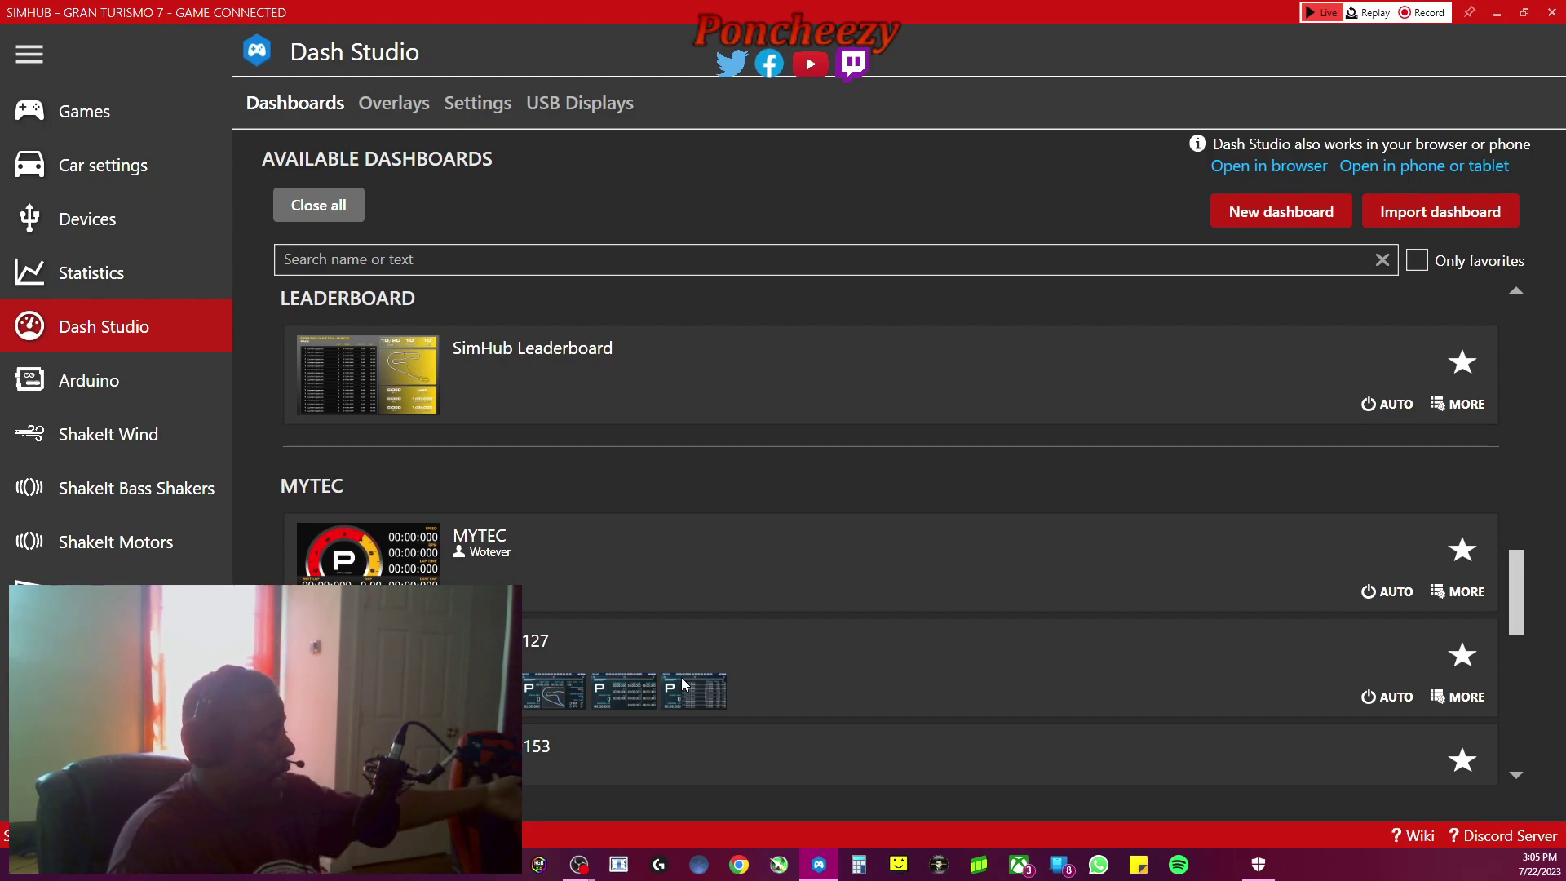
{"action": "mouse_move", "coordinate": [951, 517]}
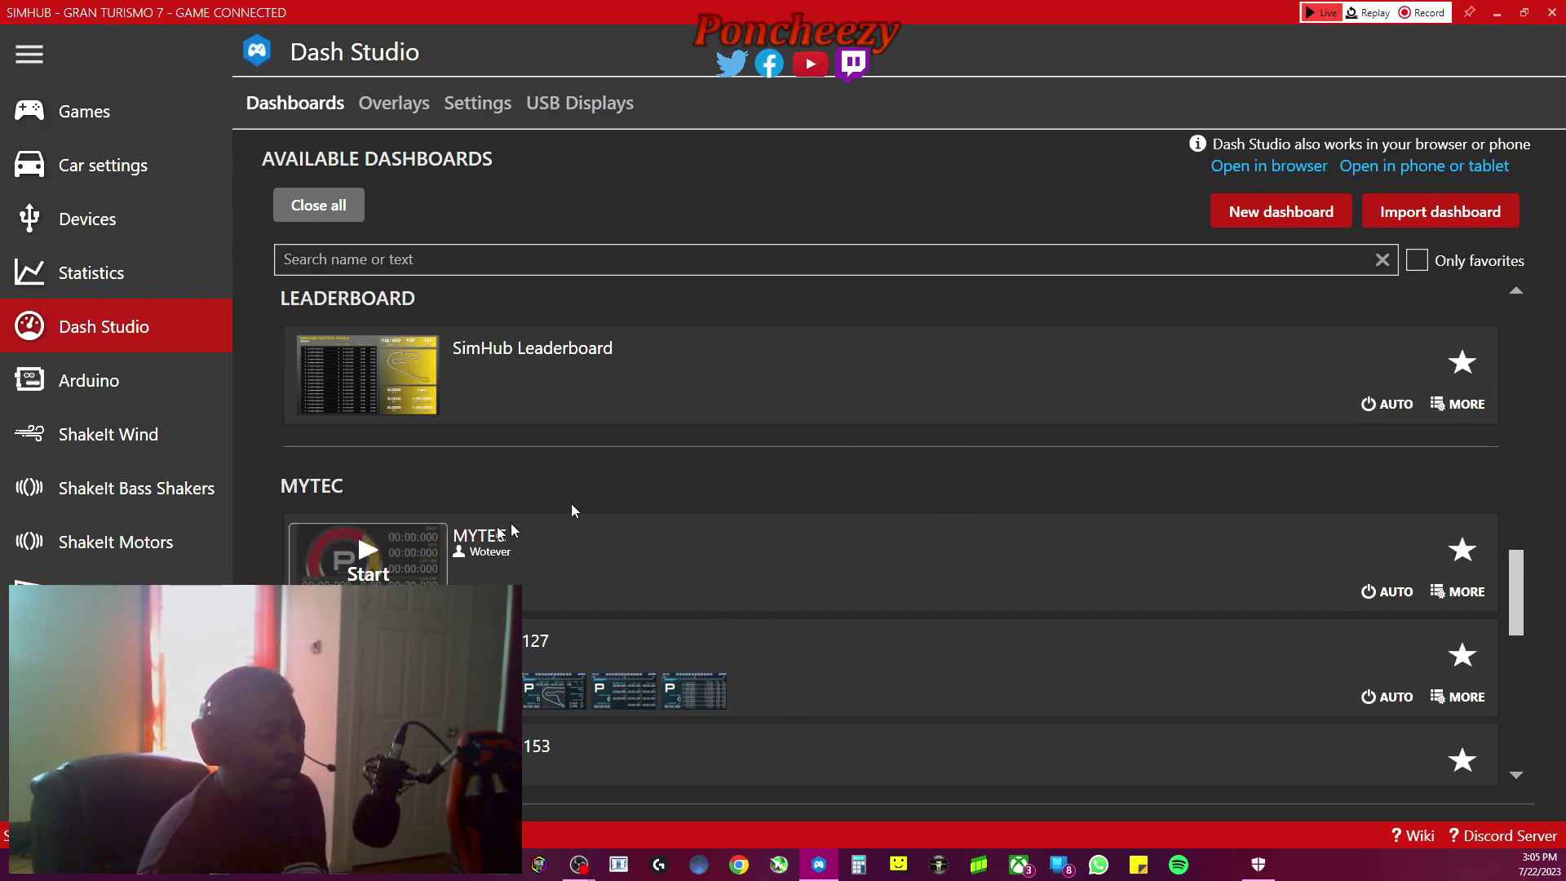
{"action": "left_click", "coordinate": [138, 493]}
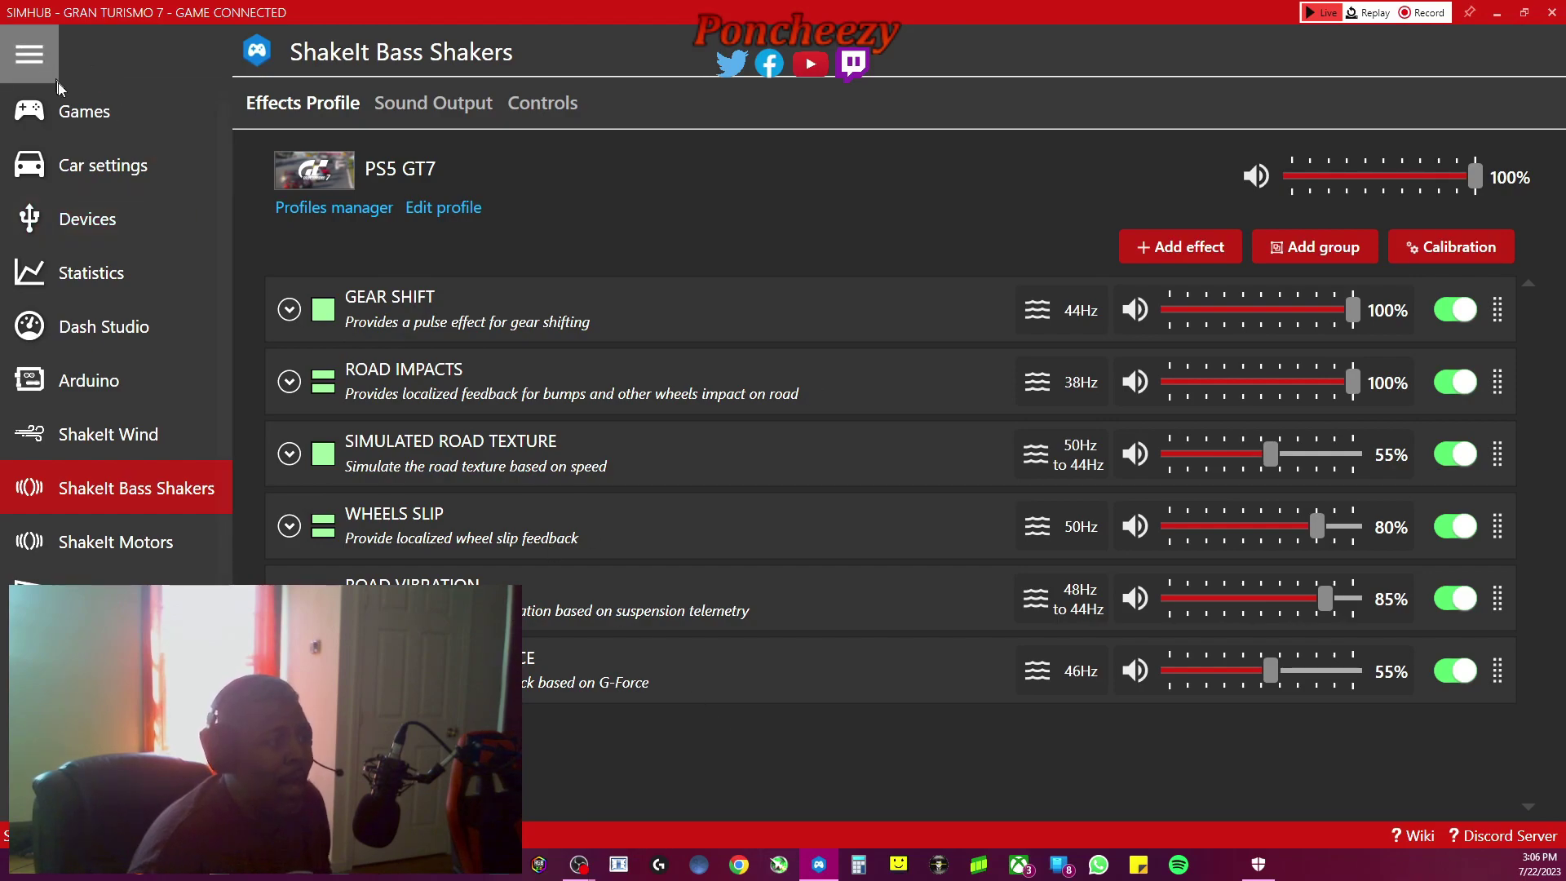
Switch back to the Games page and inspect the running Gran Turismo 7 tile
{"action": "left_click", "coordinate": [72, 112]}
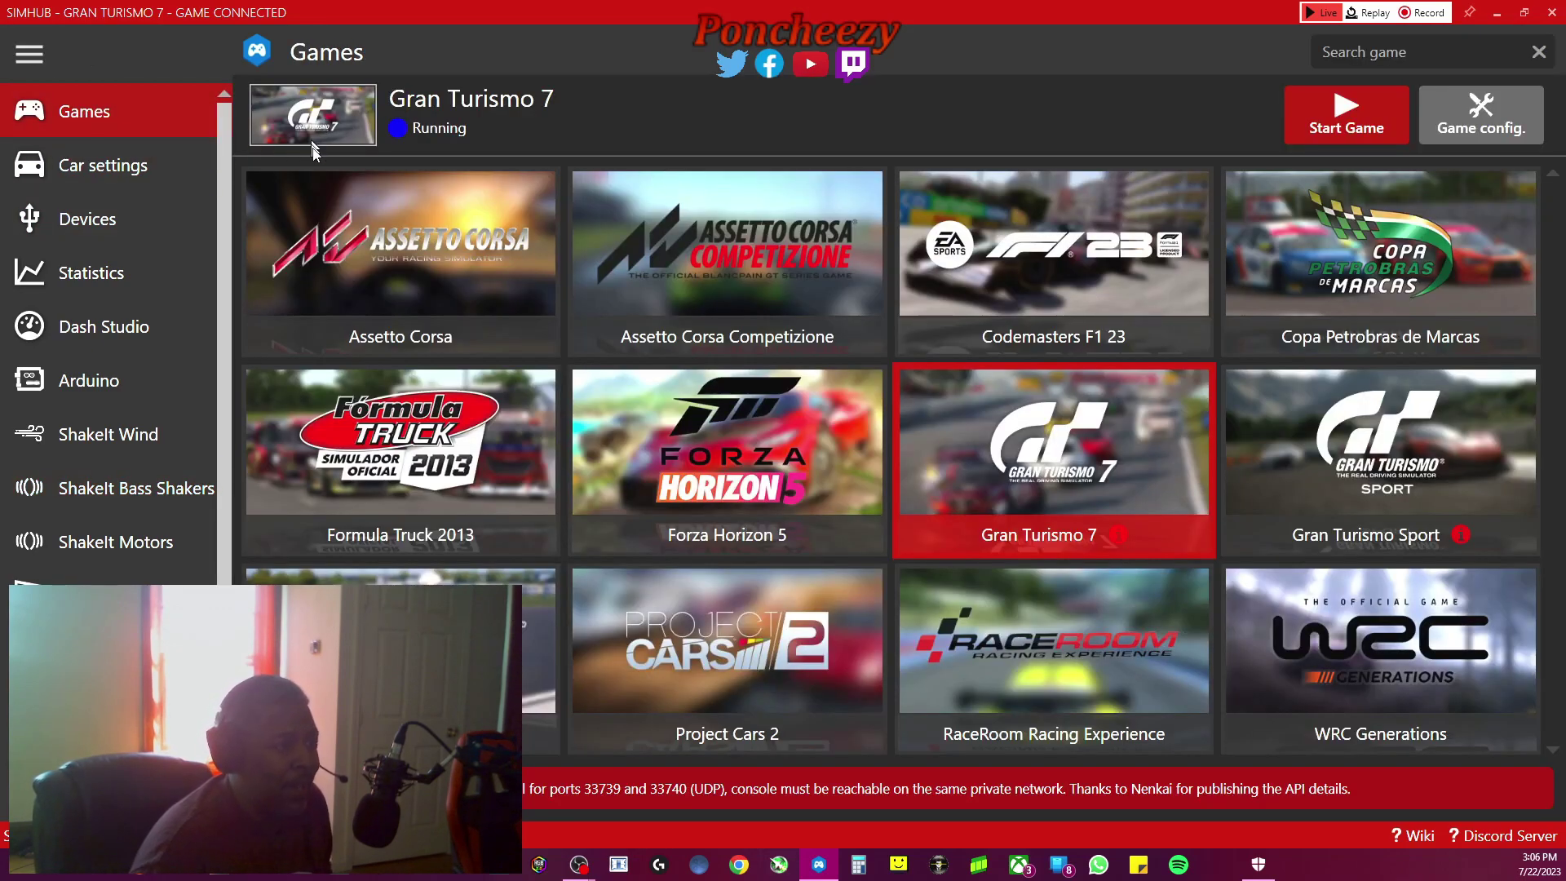
{"action": "mouse_move", "coordinate": [1192, 446]}
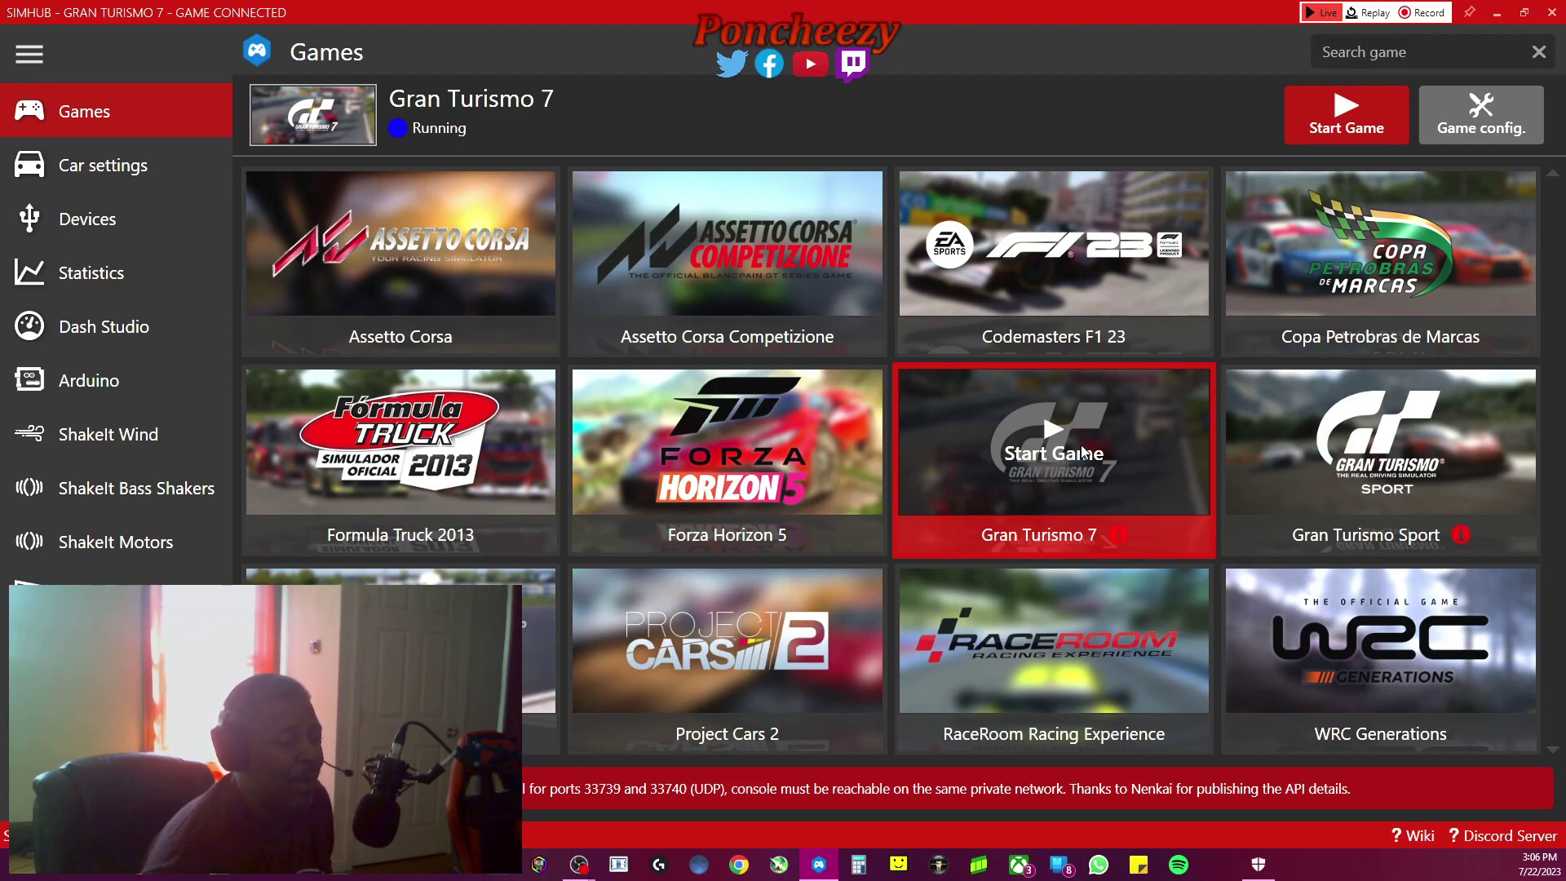
{"action": "mouse_move", "coordinate": [1104, 439]}
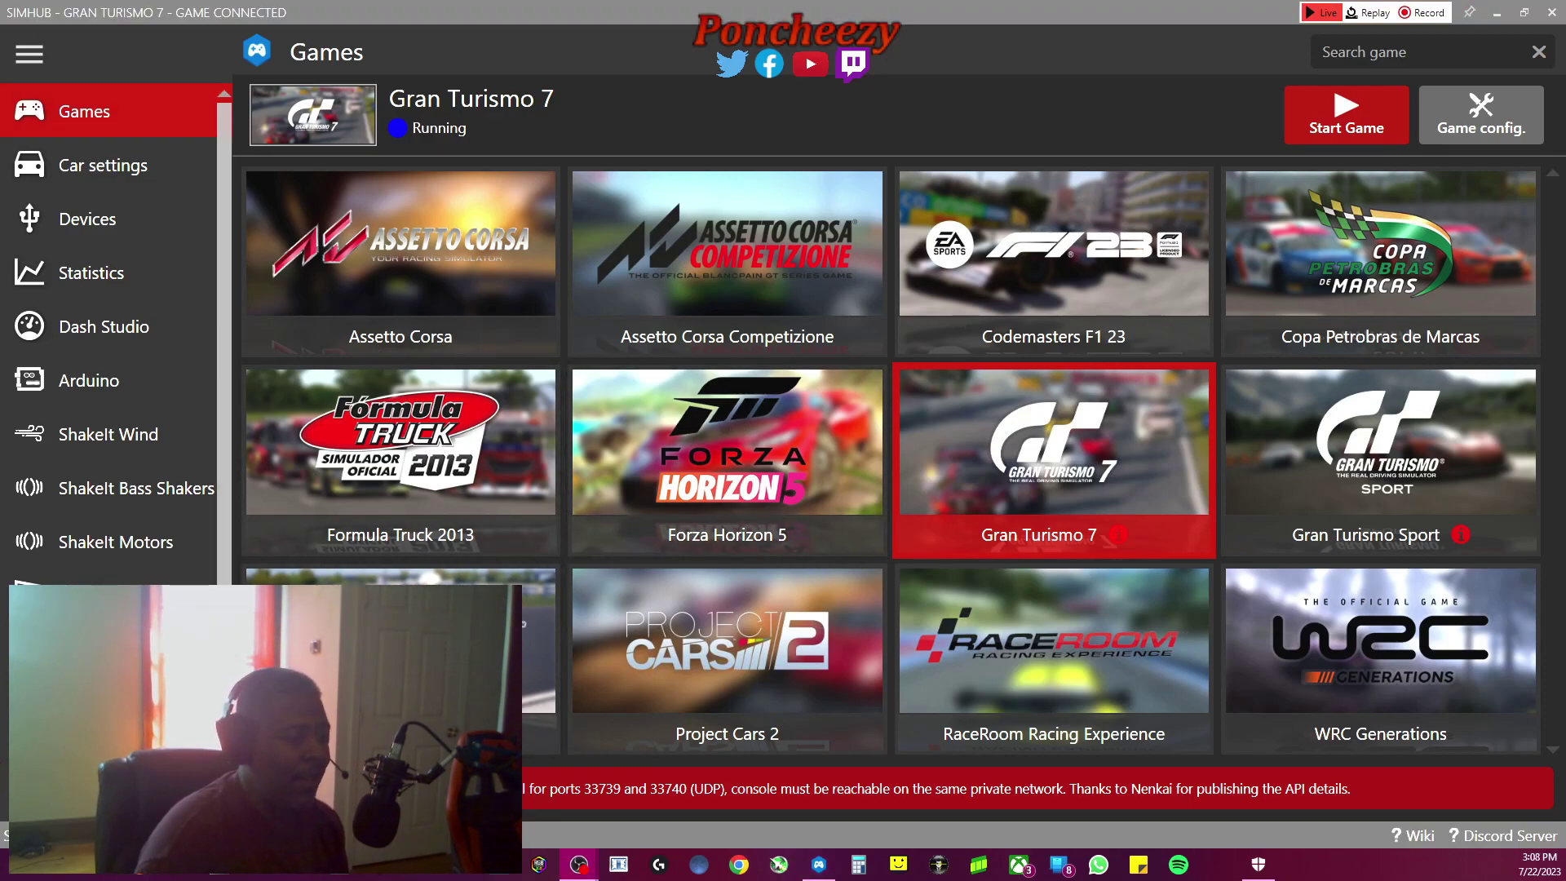
Search the Start menu for 'firewall' and open Firewall & network protection
{"action": "left_click", "coordinate": [20, 865]}
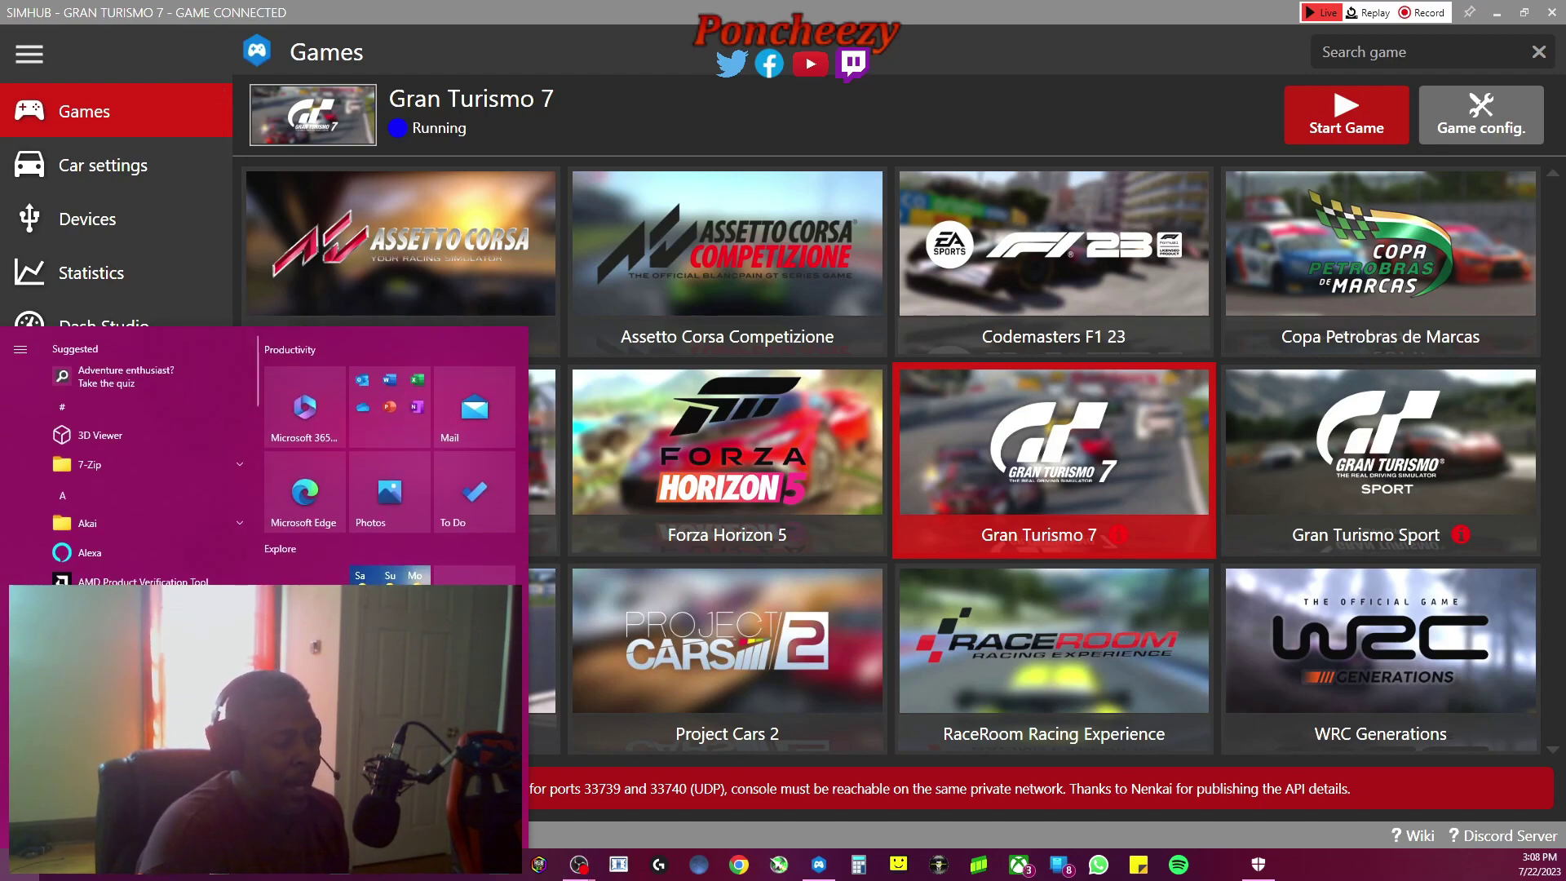
{"action": "type", "text": "firewall"}
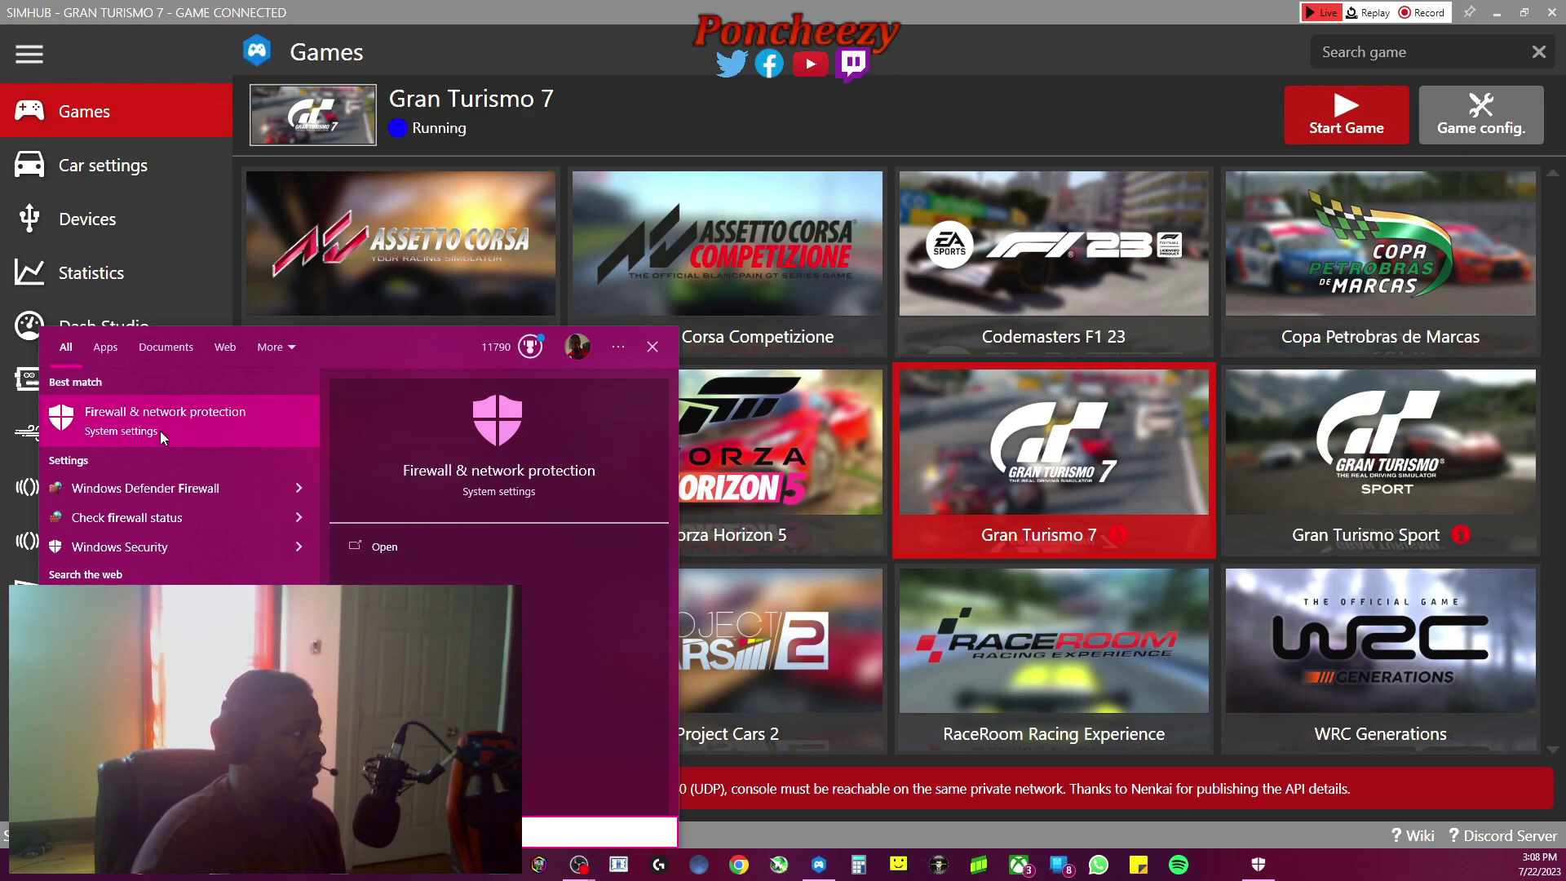
{"action": "left_click", "coordinate": [179, 418]}
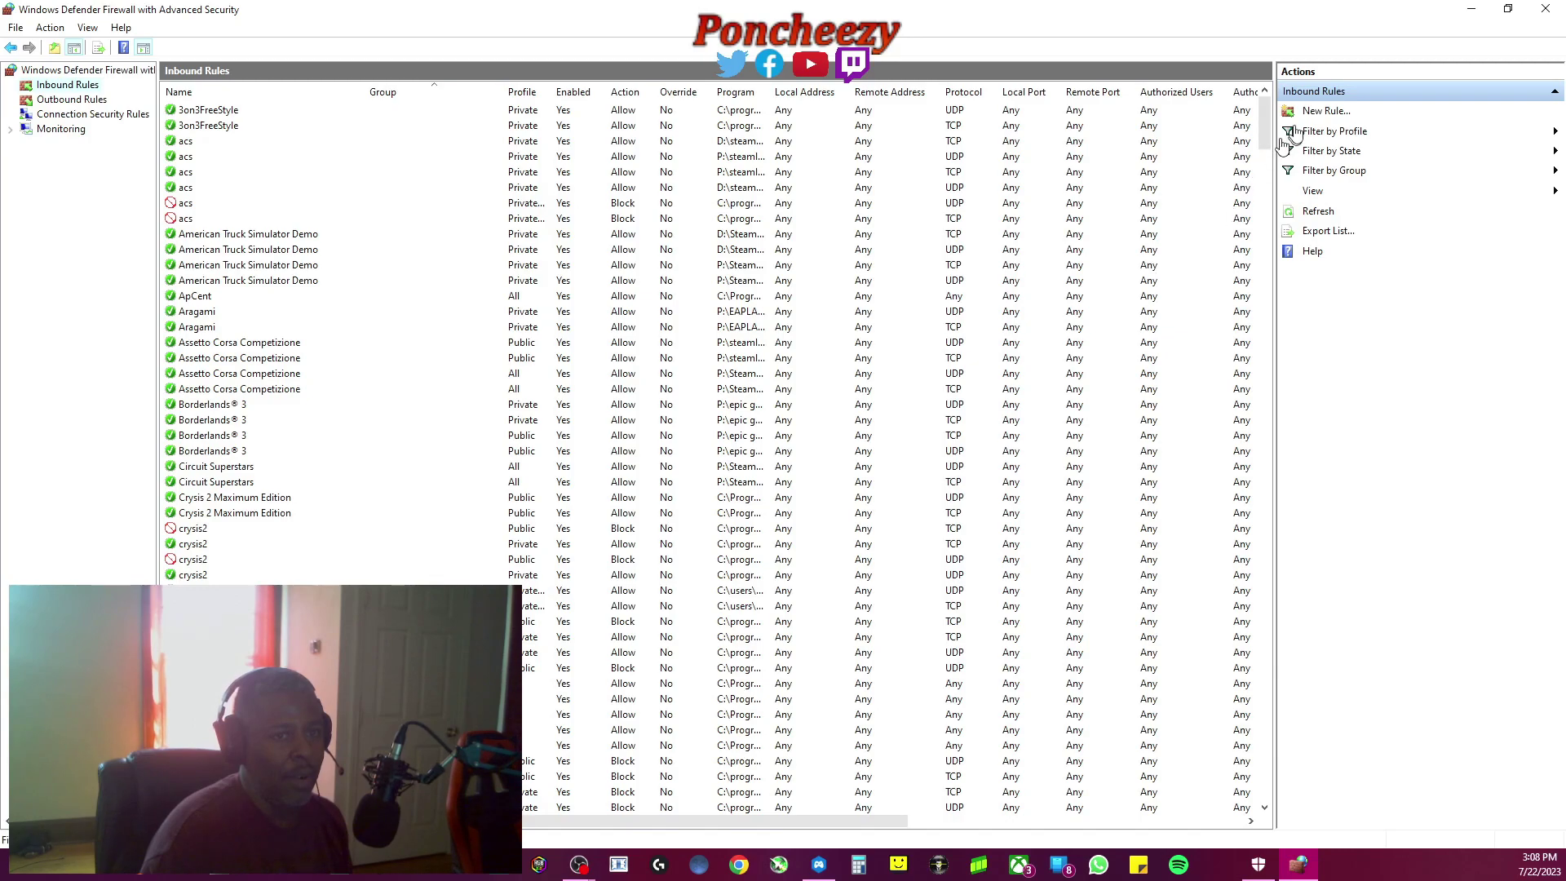
Start a new inbound firewall rule of type Port
{"action": "left_click", "coordinate": [1325, 112]}
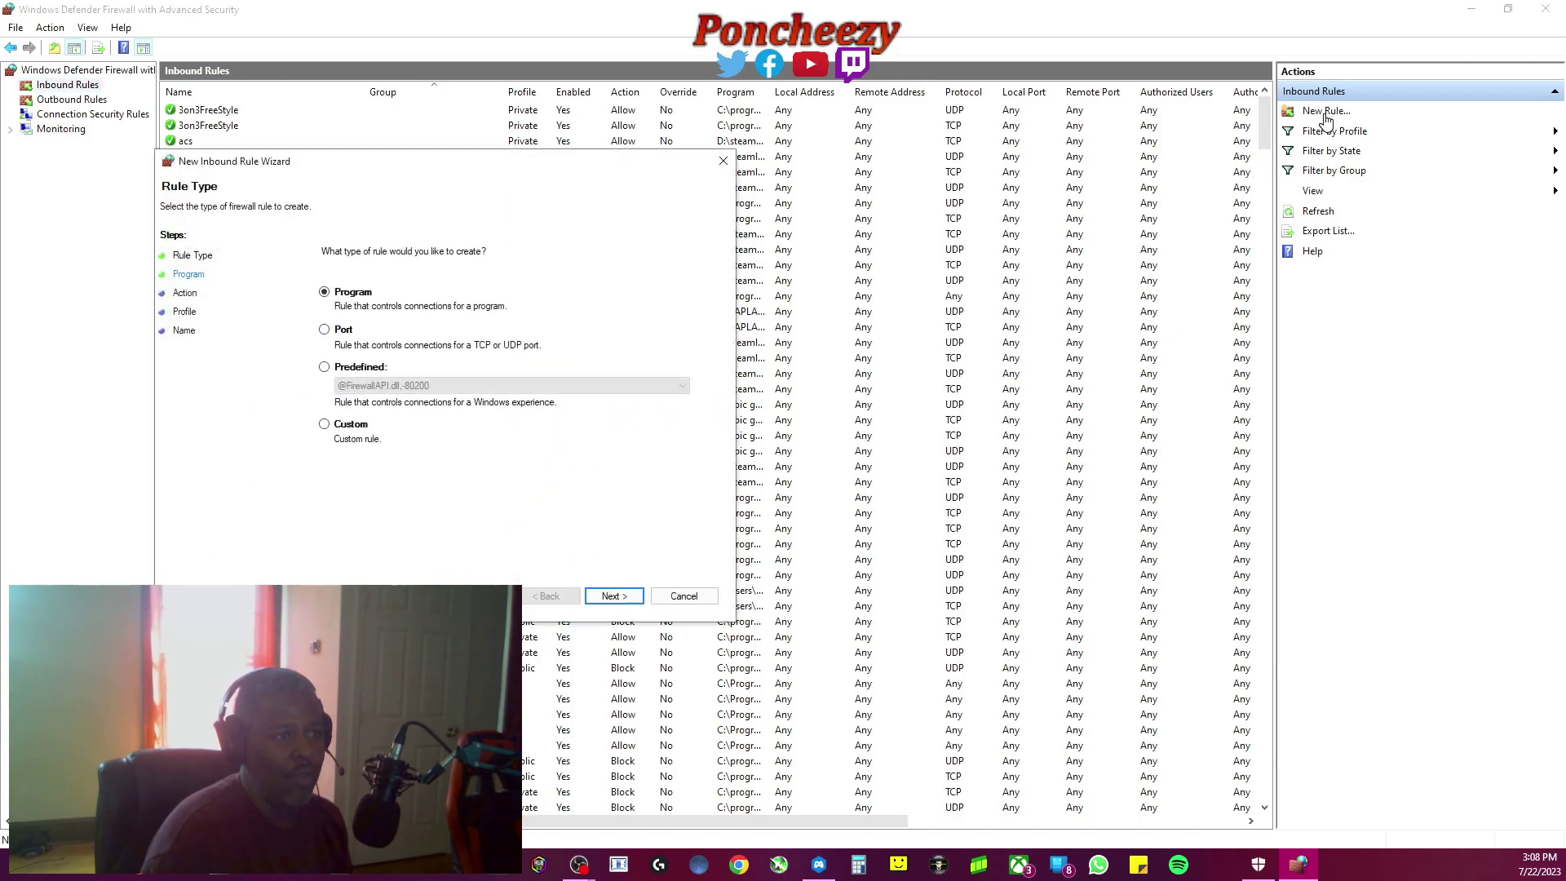
{"action": "left_click_drag", "start_coordinate": [460, 167], "coordinate": [752, 171]}
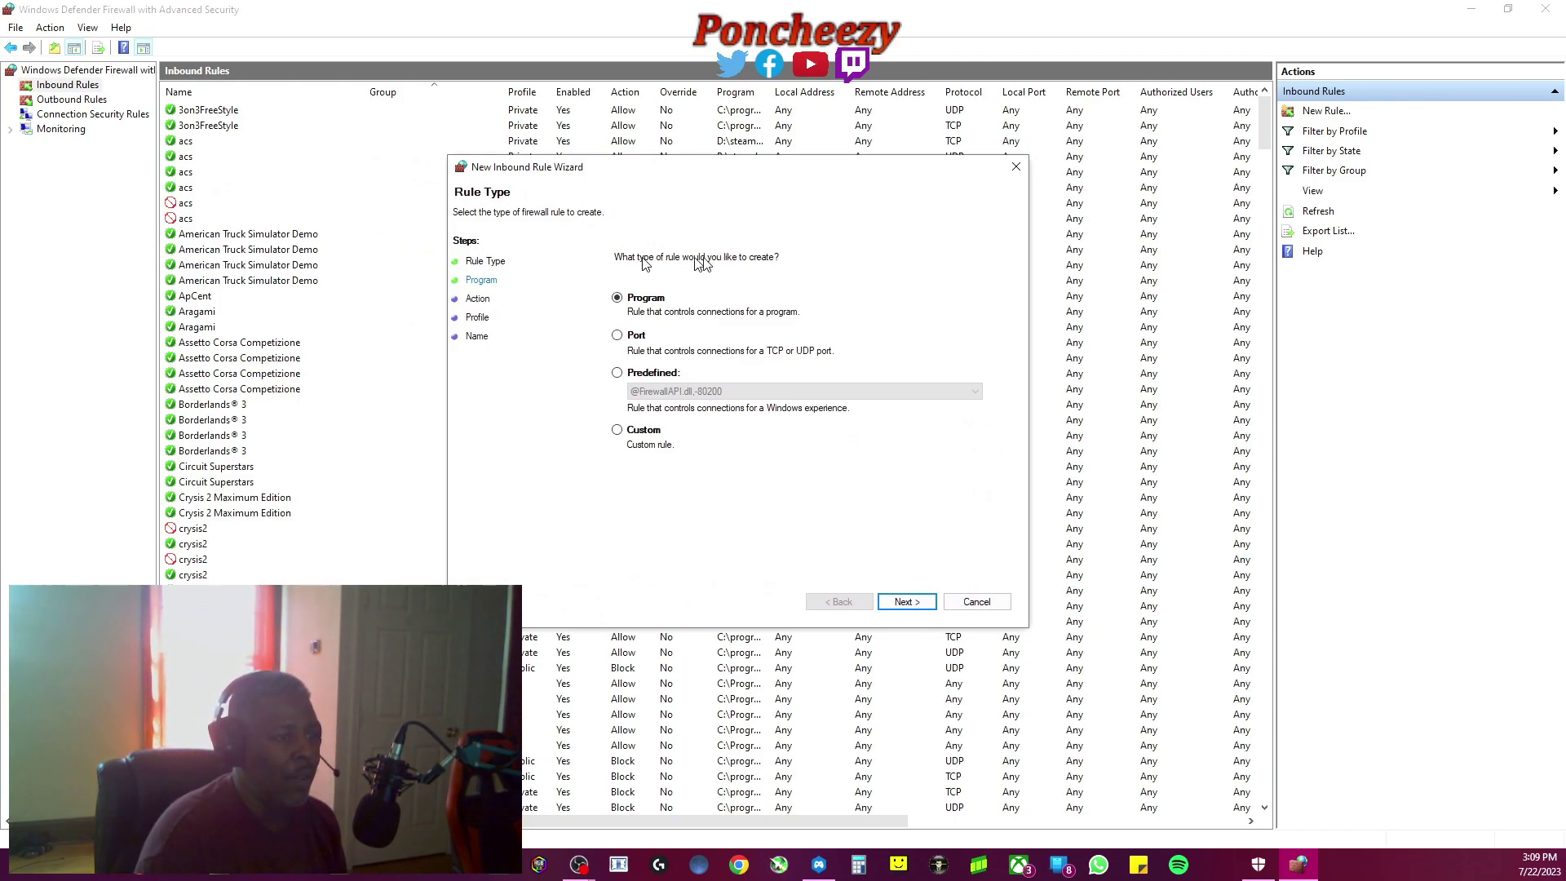
{"action": "left_click", "coordinate": [617, 336]}
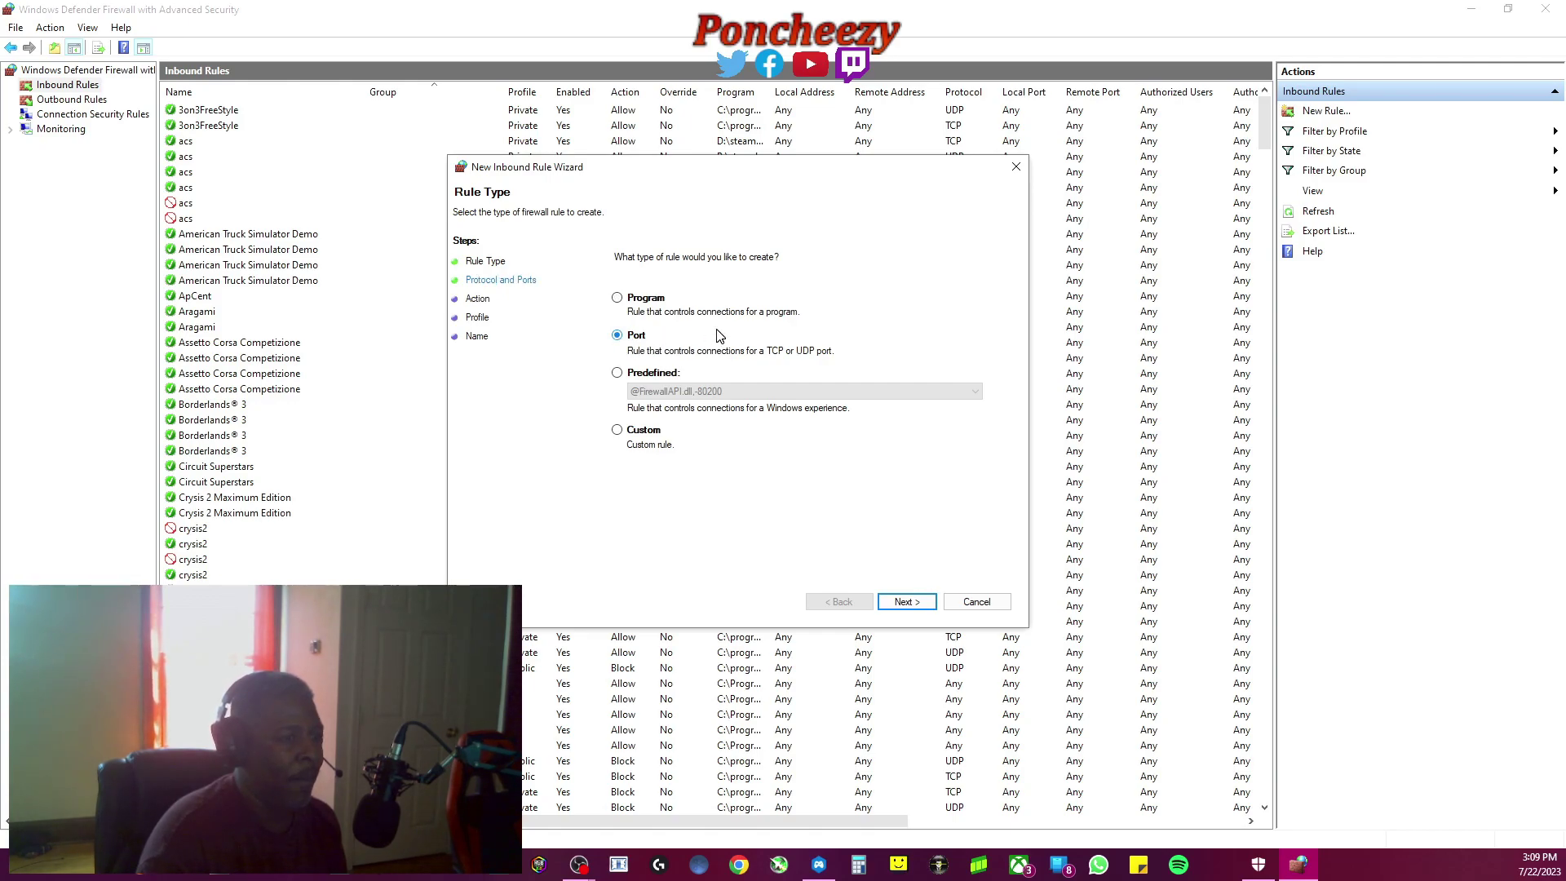
{"action": "left_click", "coordinate": [906, 604]}
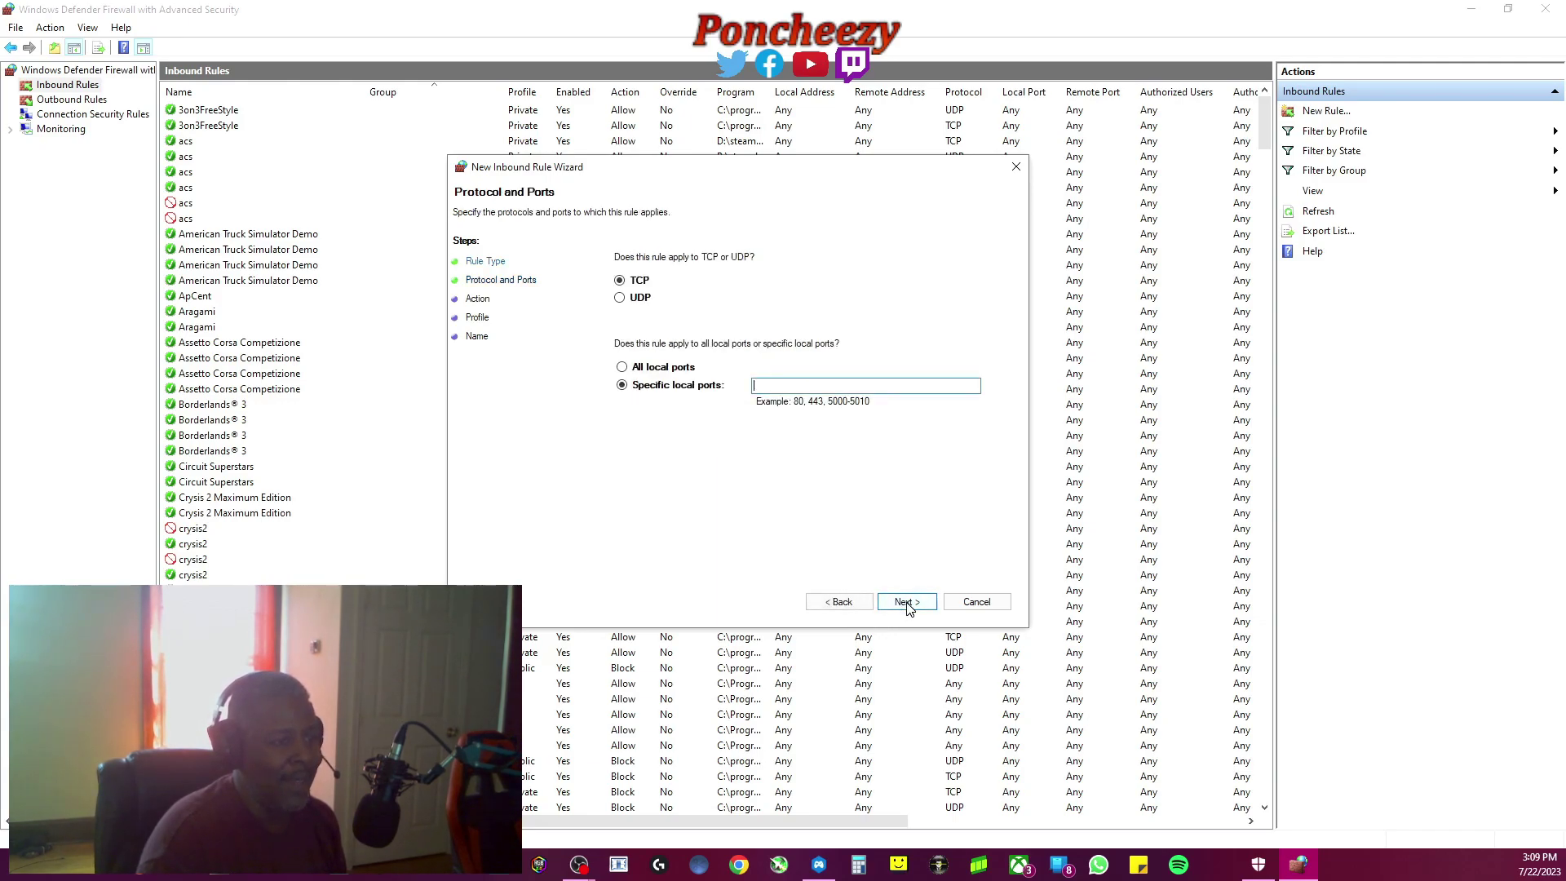
Set the rule to UDP and, after checking SimHub, select specific local ports 33739, 33740
{"action": "left_click", "coordinate": [619, 298]}
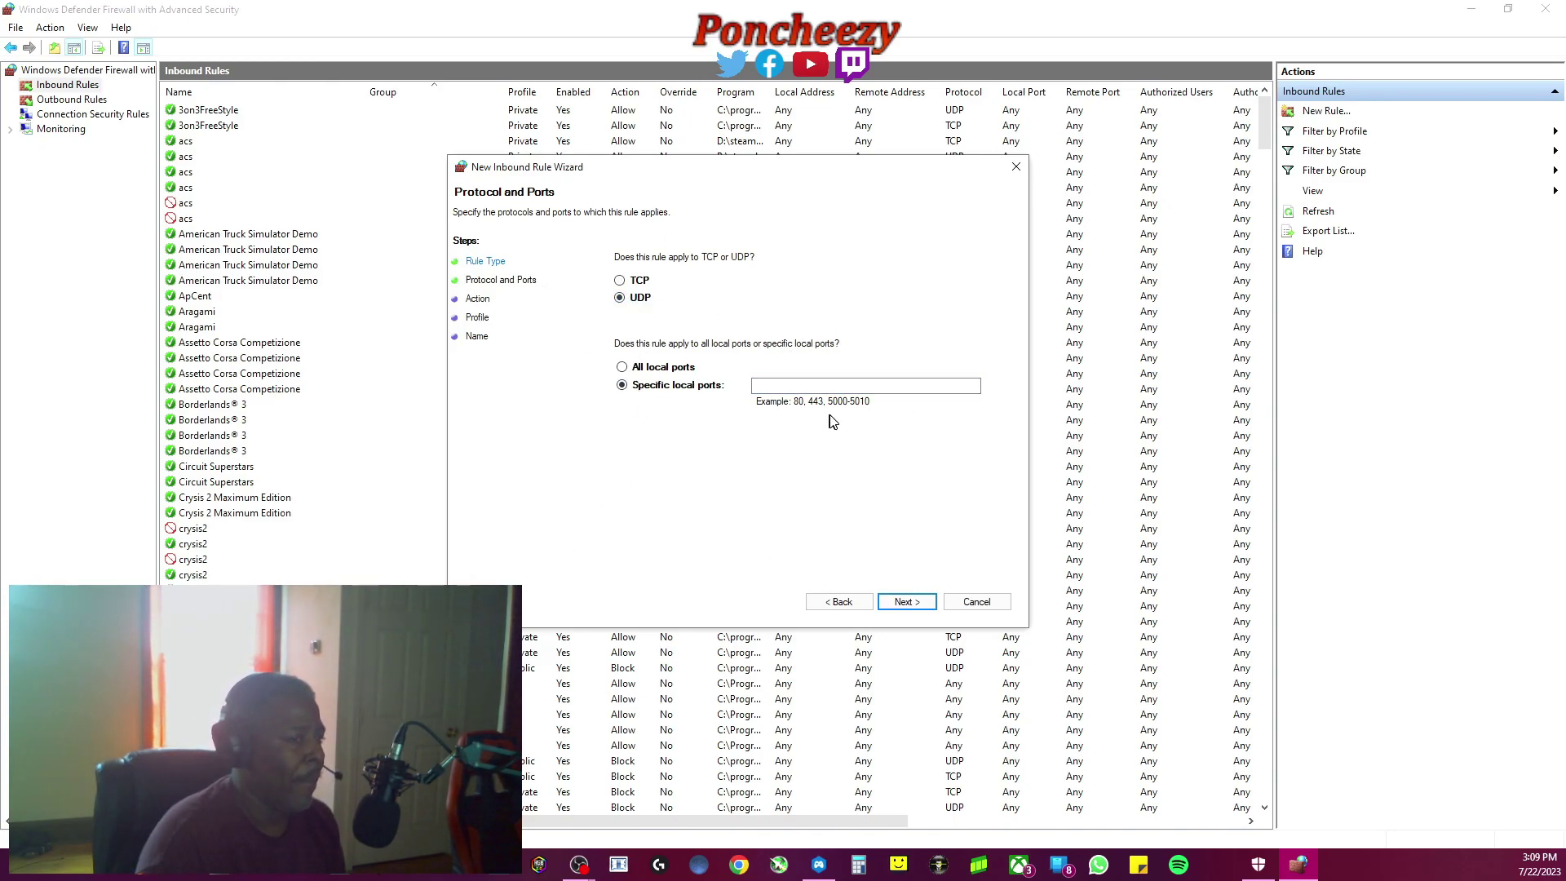
{"action": "left_click", "coordinate": [818, 863]}
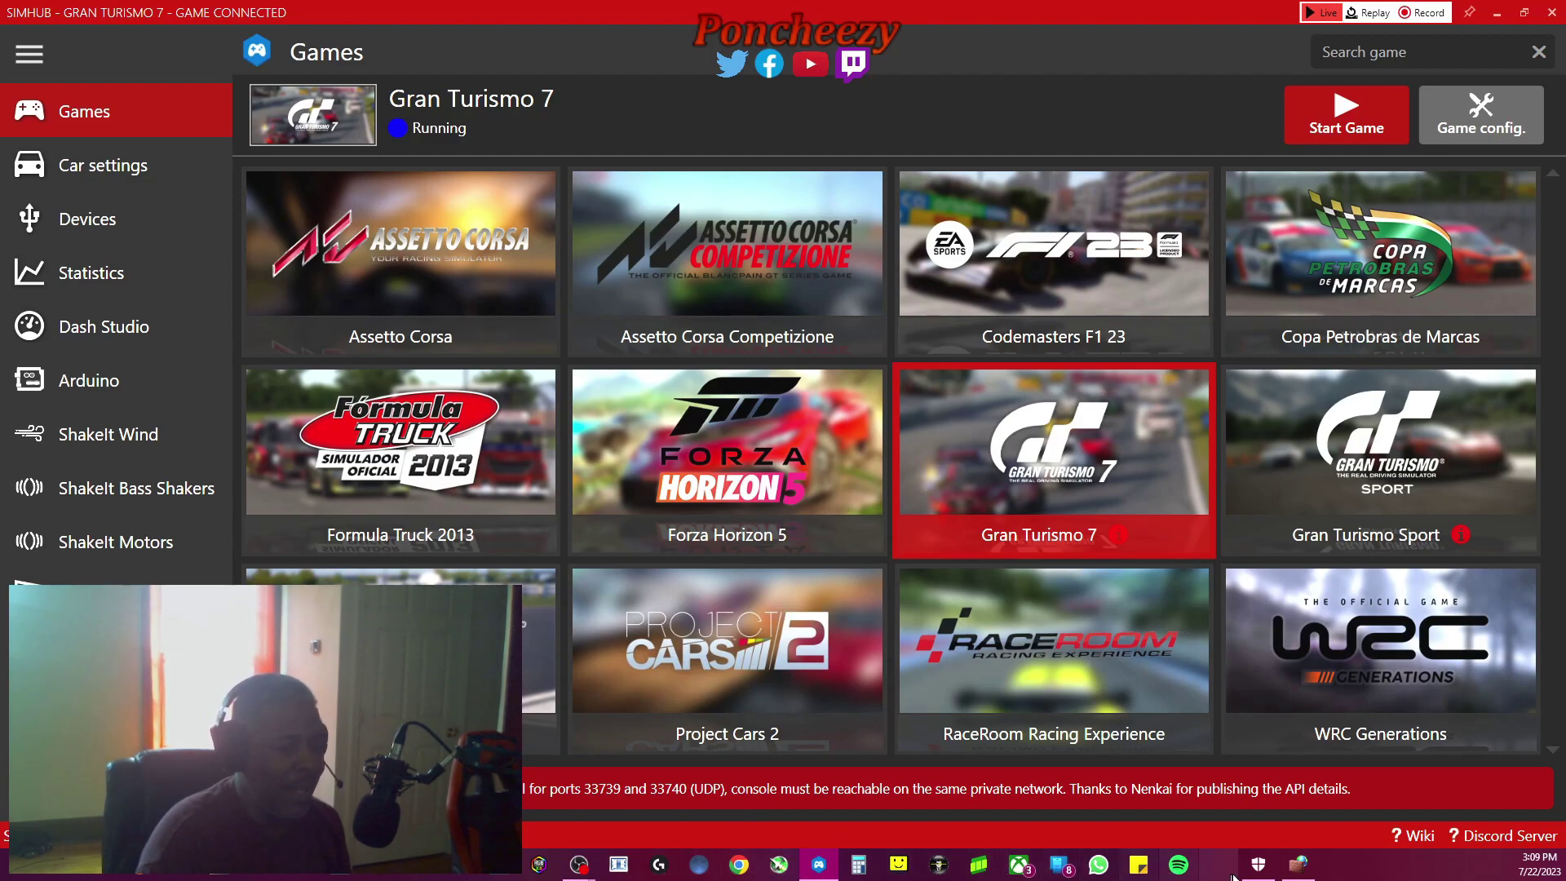
{"action": "left_click", "coordinate": [1296, 866]}
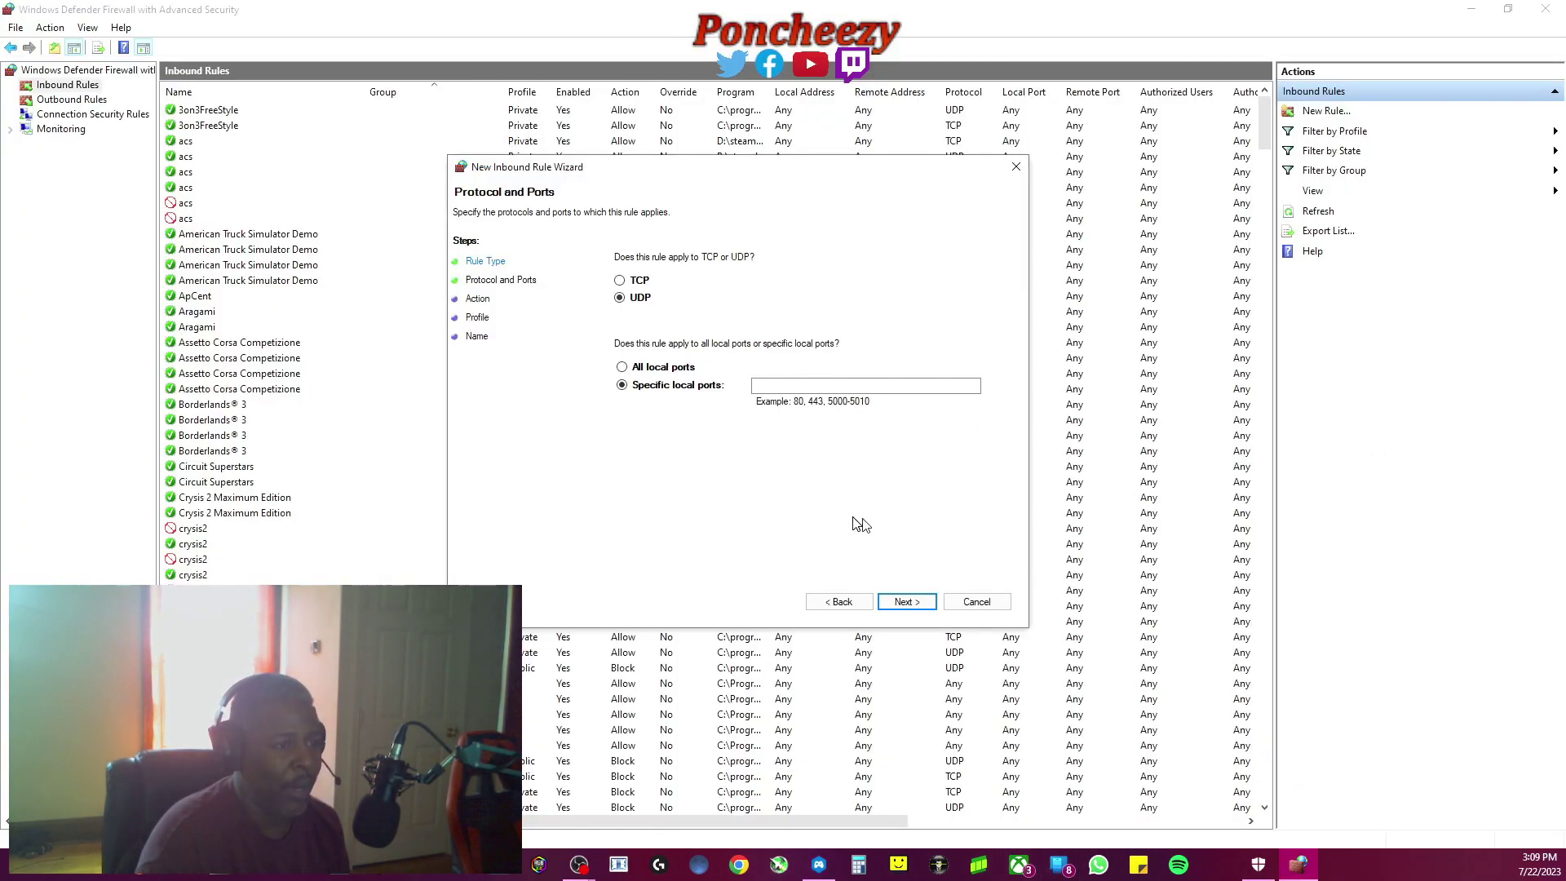
{"action": "left_click", "coordinate": [815, 385]}
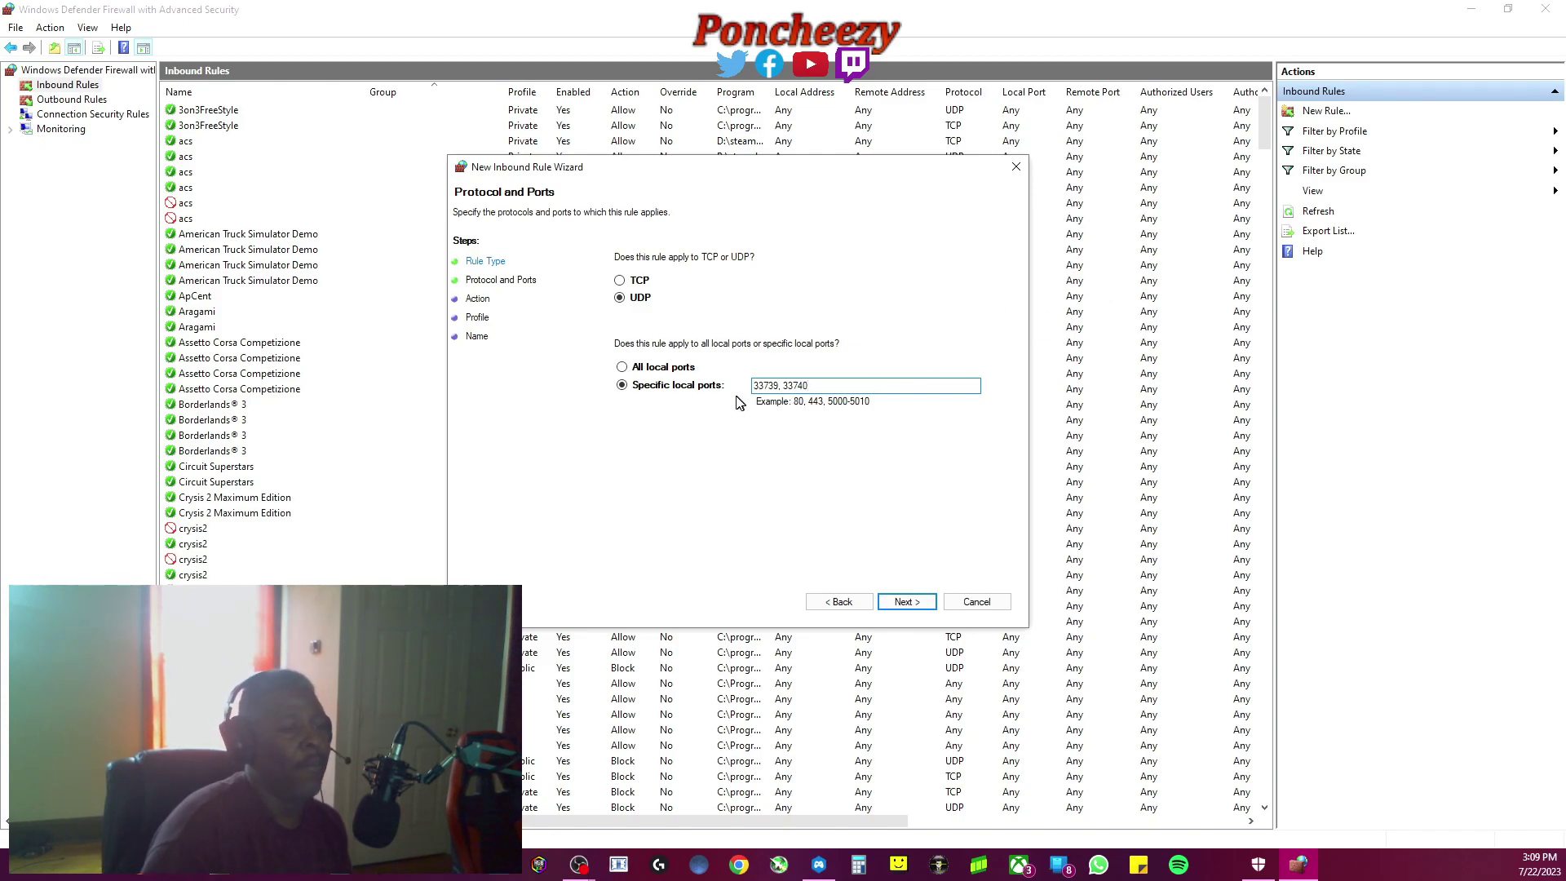
Advance the wizard, keeping Allow the connection and applying the rule to all profiles
{"action": "left_click", "coordinate": [907, 603]}
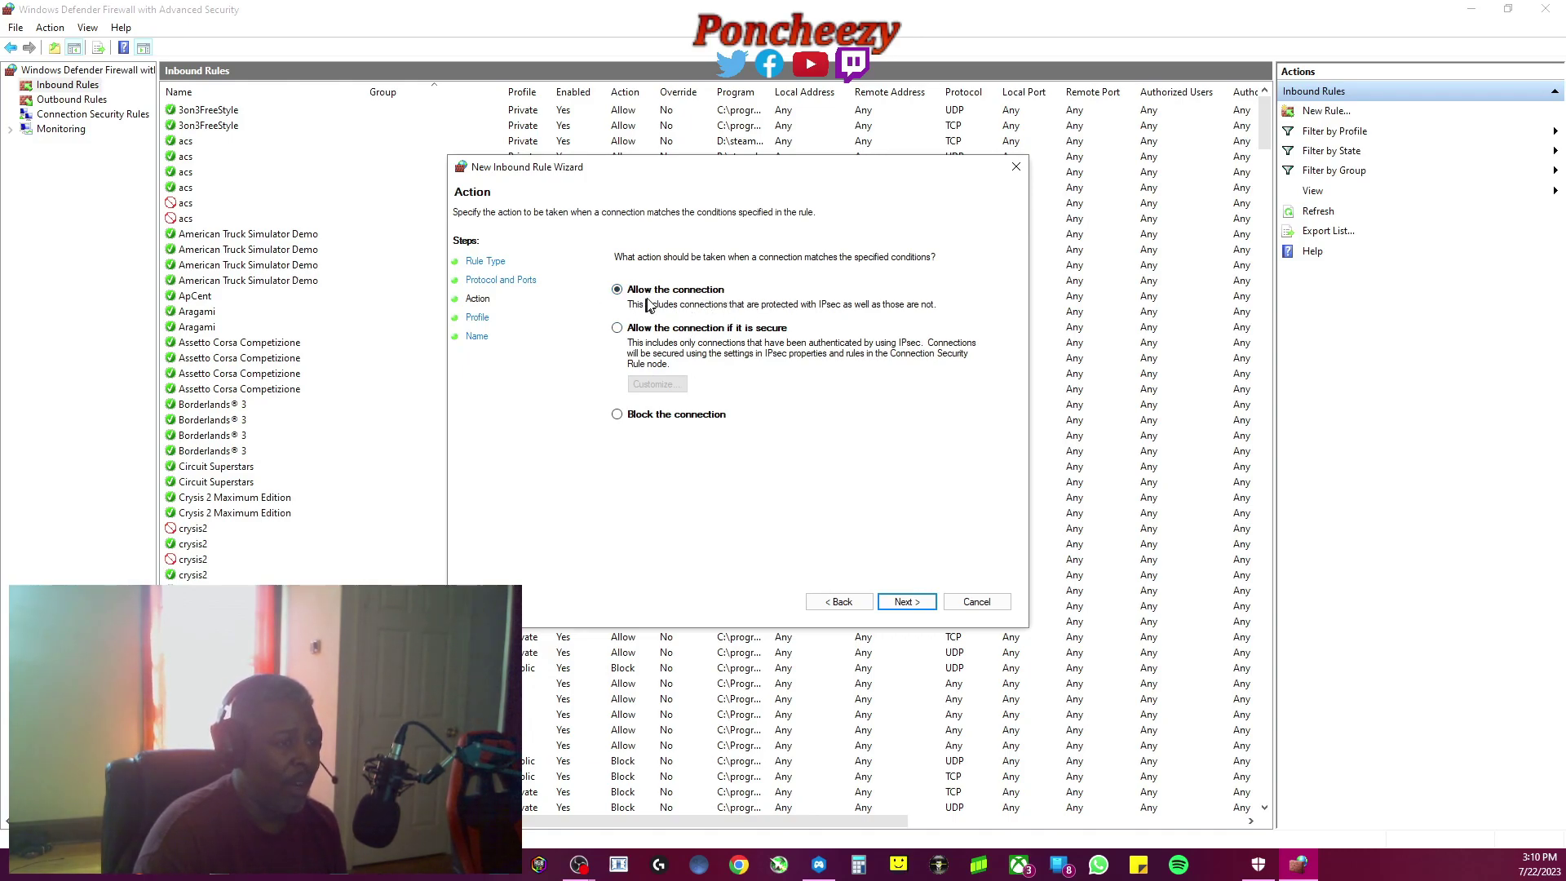
{"action": "left_click", "coordinate": [907, 602]}
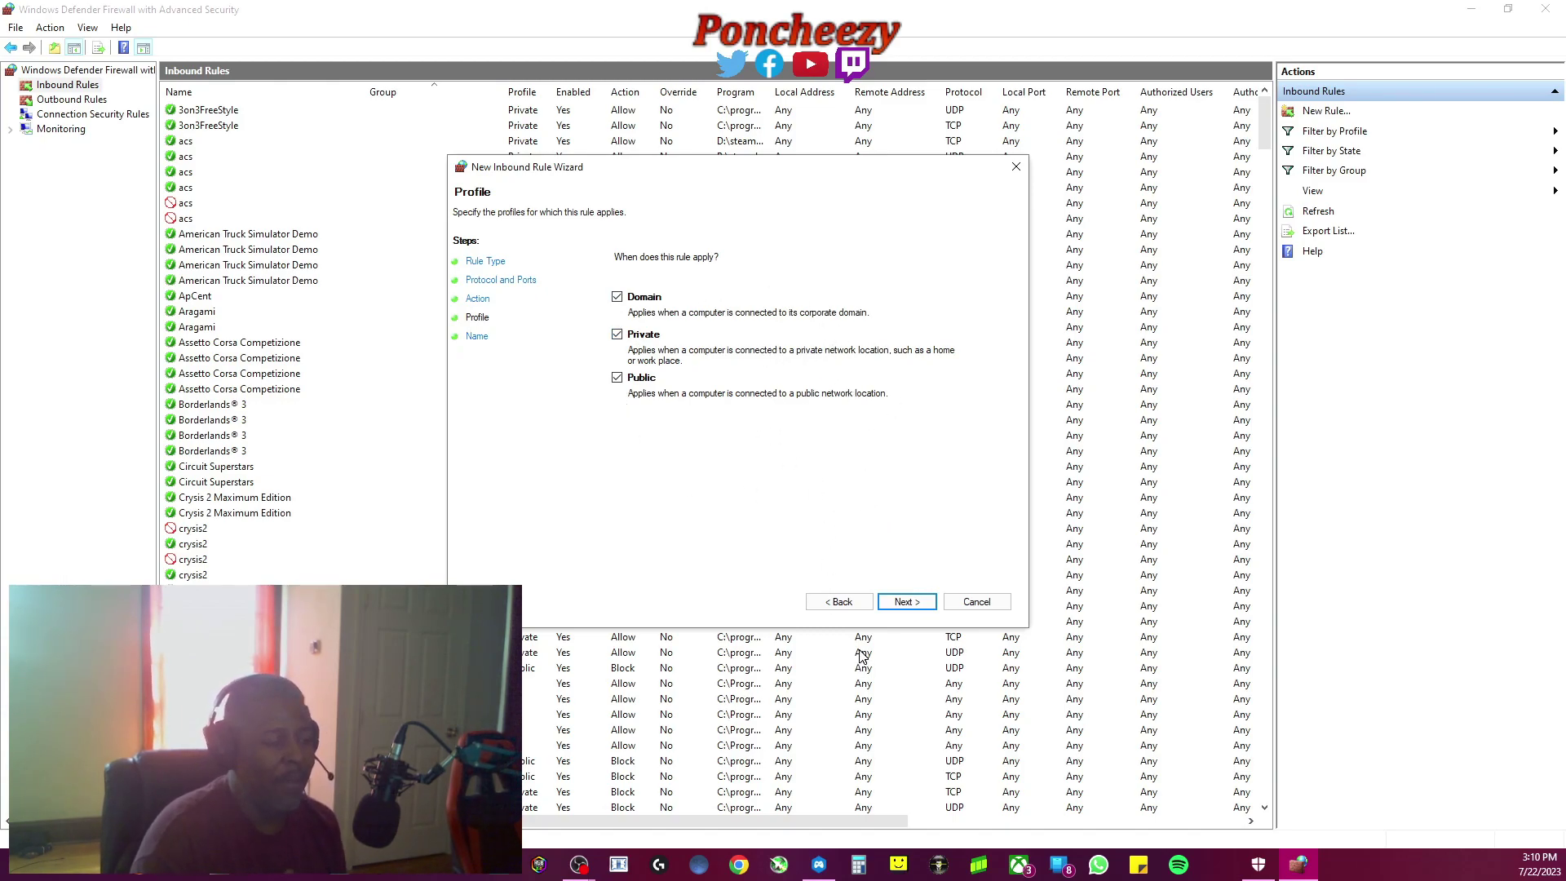
{"action": "left_click", "coordinate": [903, 602]}
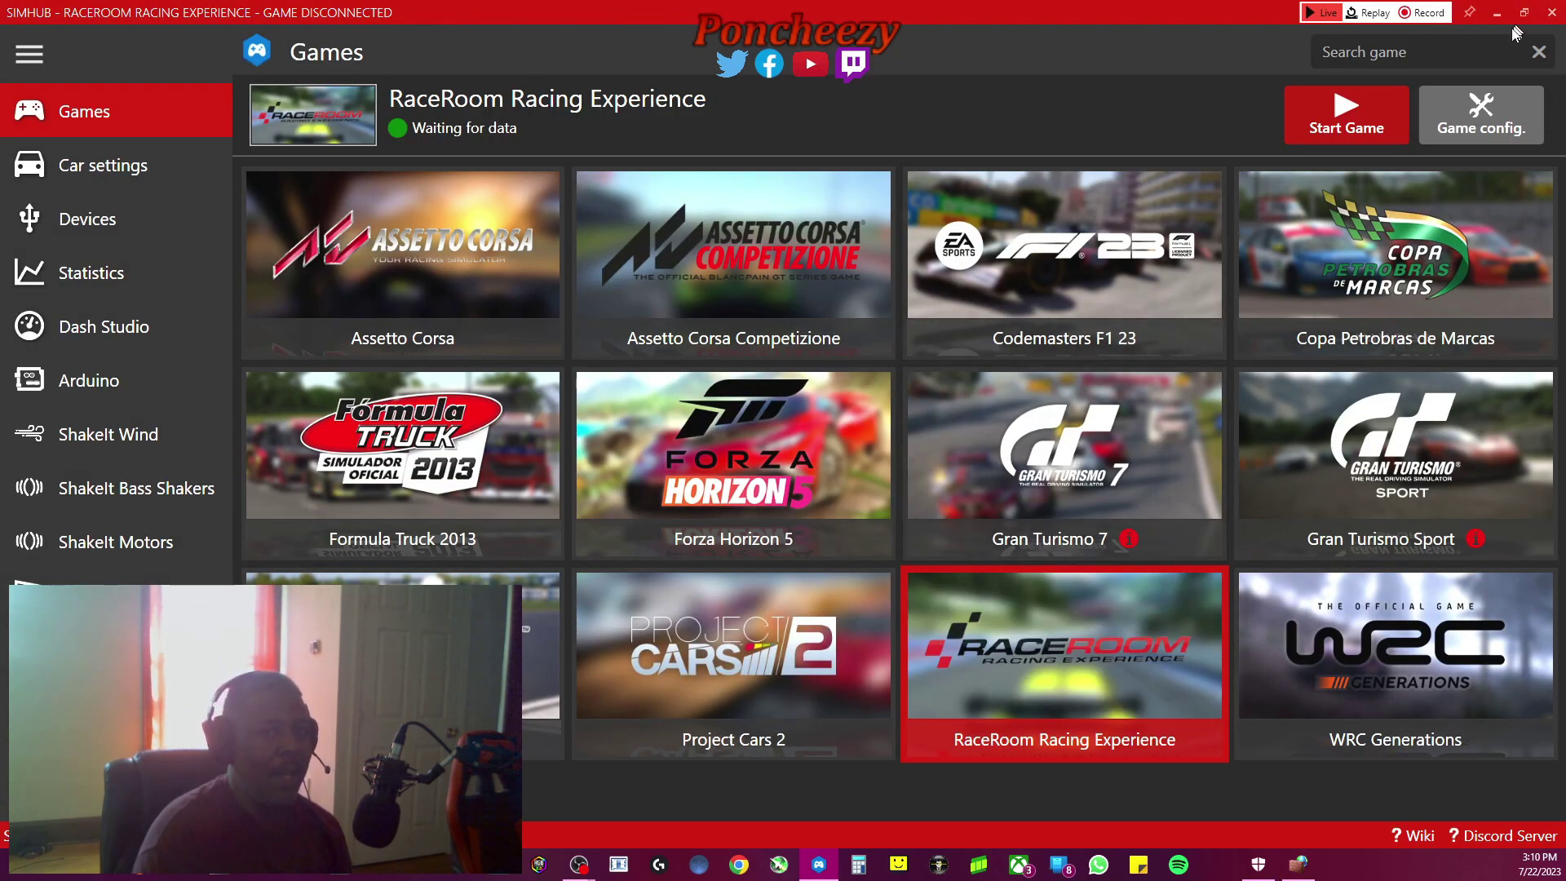
Locate and select the GT7 PS5 inbound rule, then show the Outbound Rules list
{"action": "left_click", "coordinate": [1298, 864]}
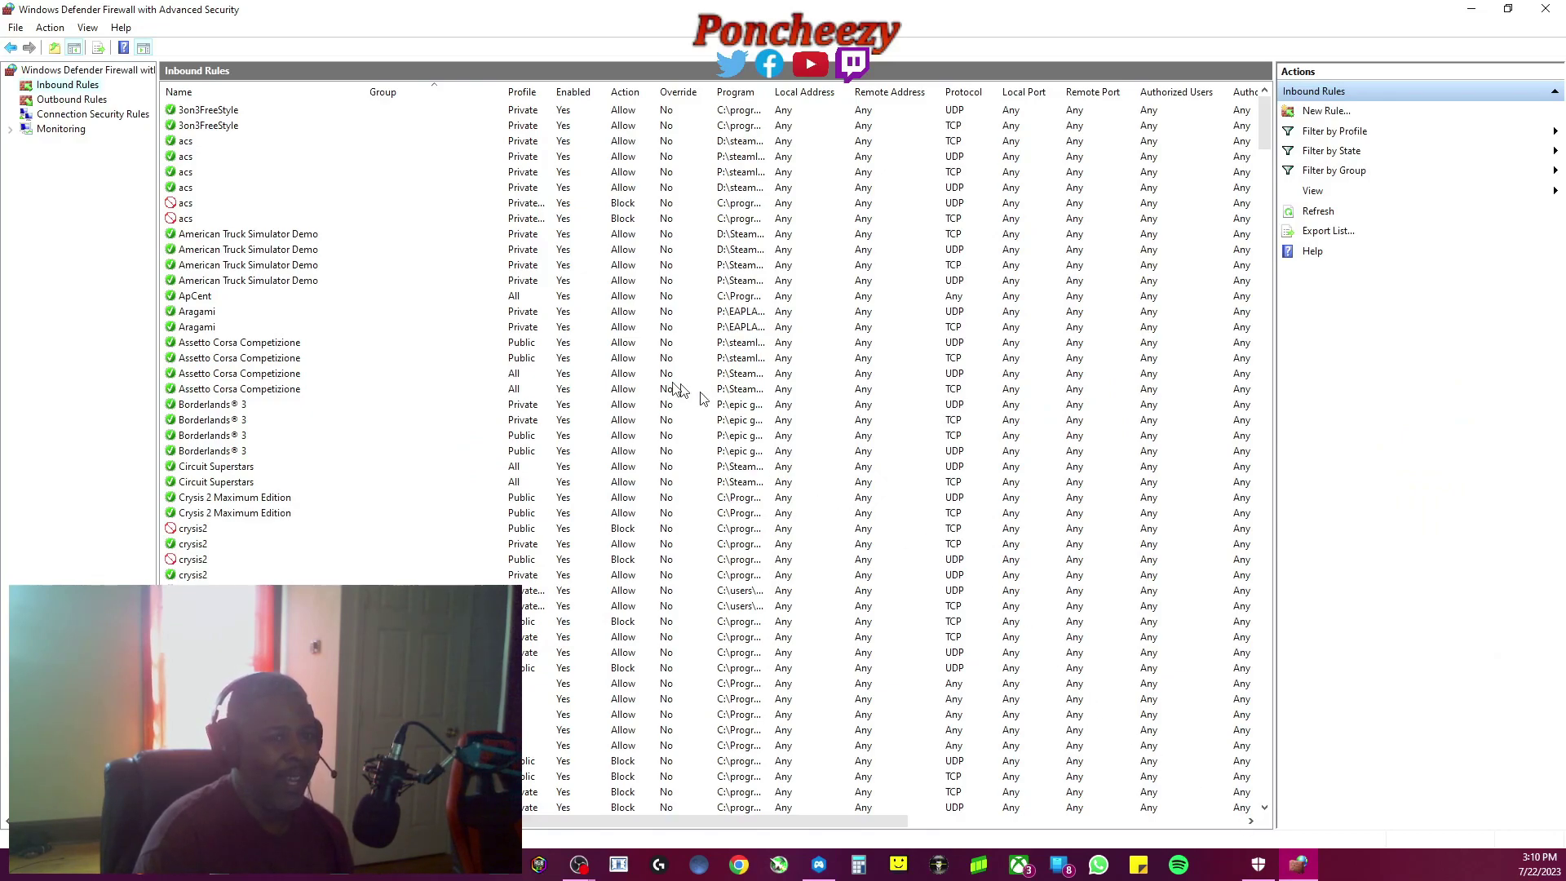
{"action": "scroll", "coordinate": [326, 229], "scroll_direction": "down", "scroll_amount": 15}
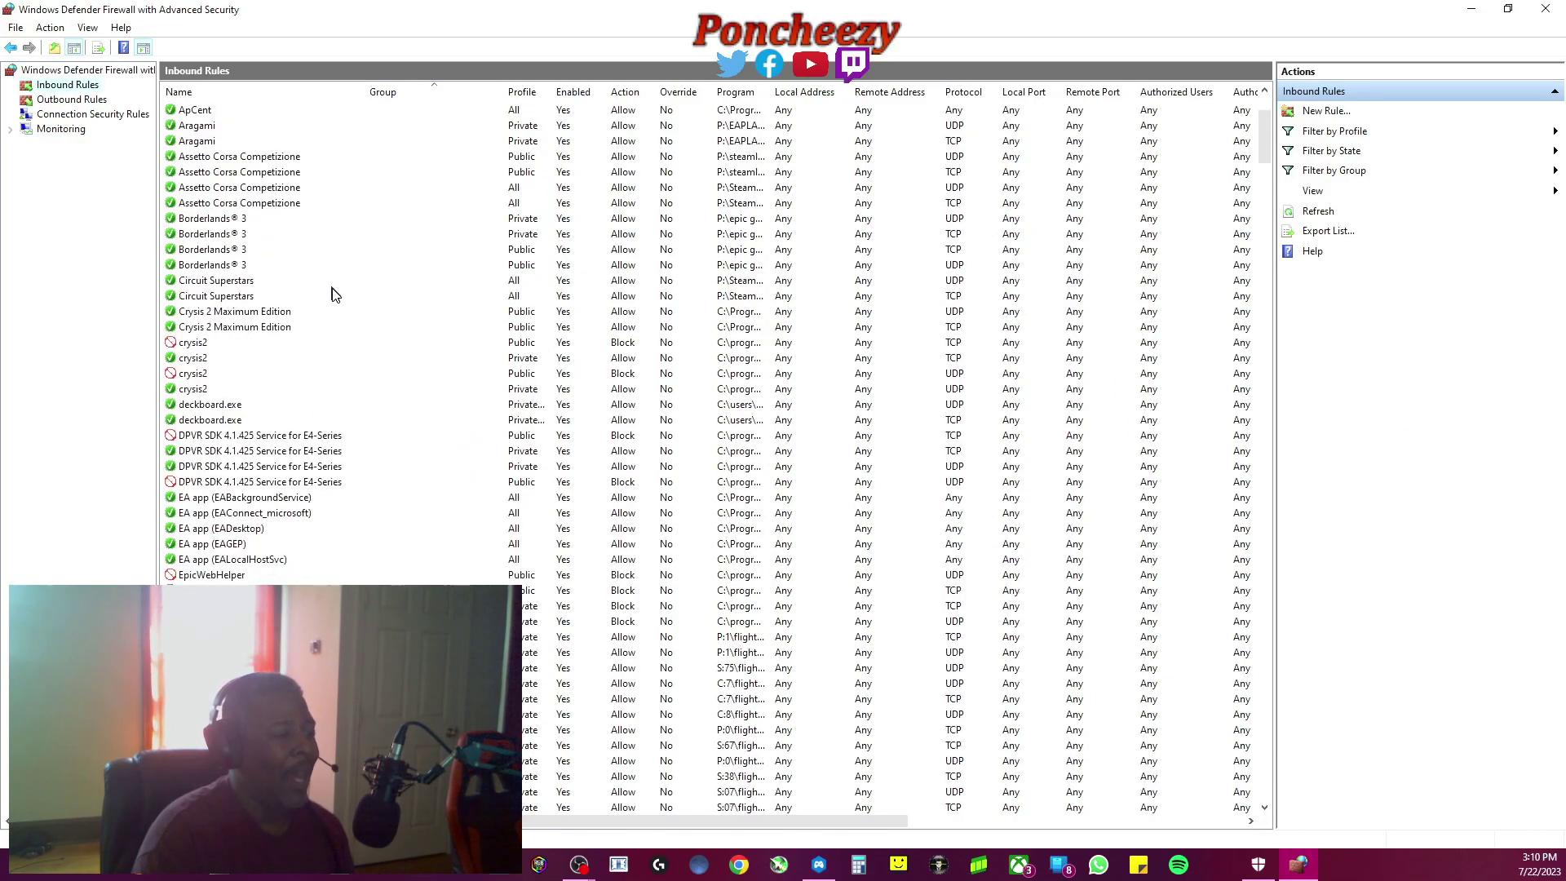
{"action": "scroll", "coordinate": [357, 345], "scroll_direction": "down", "scroll_amount": 10}
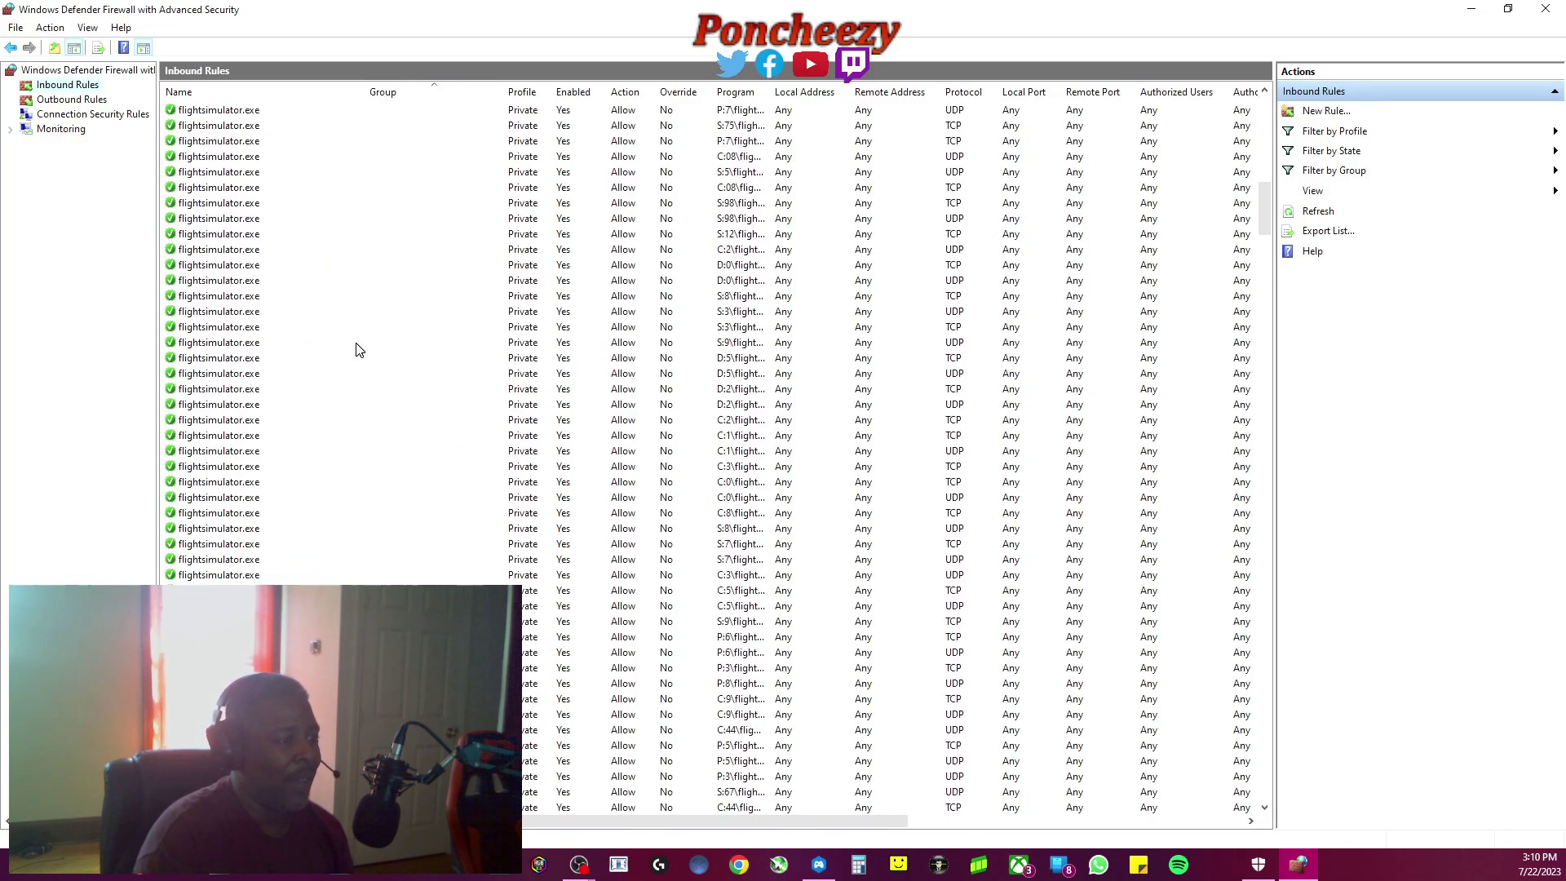
{"action": "scroll", "coordinate": [368, 371], "scroll_direction": "down", "scroll_amount": 9}
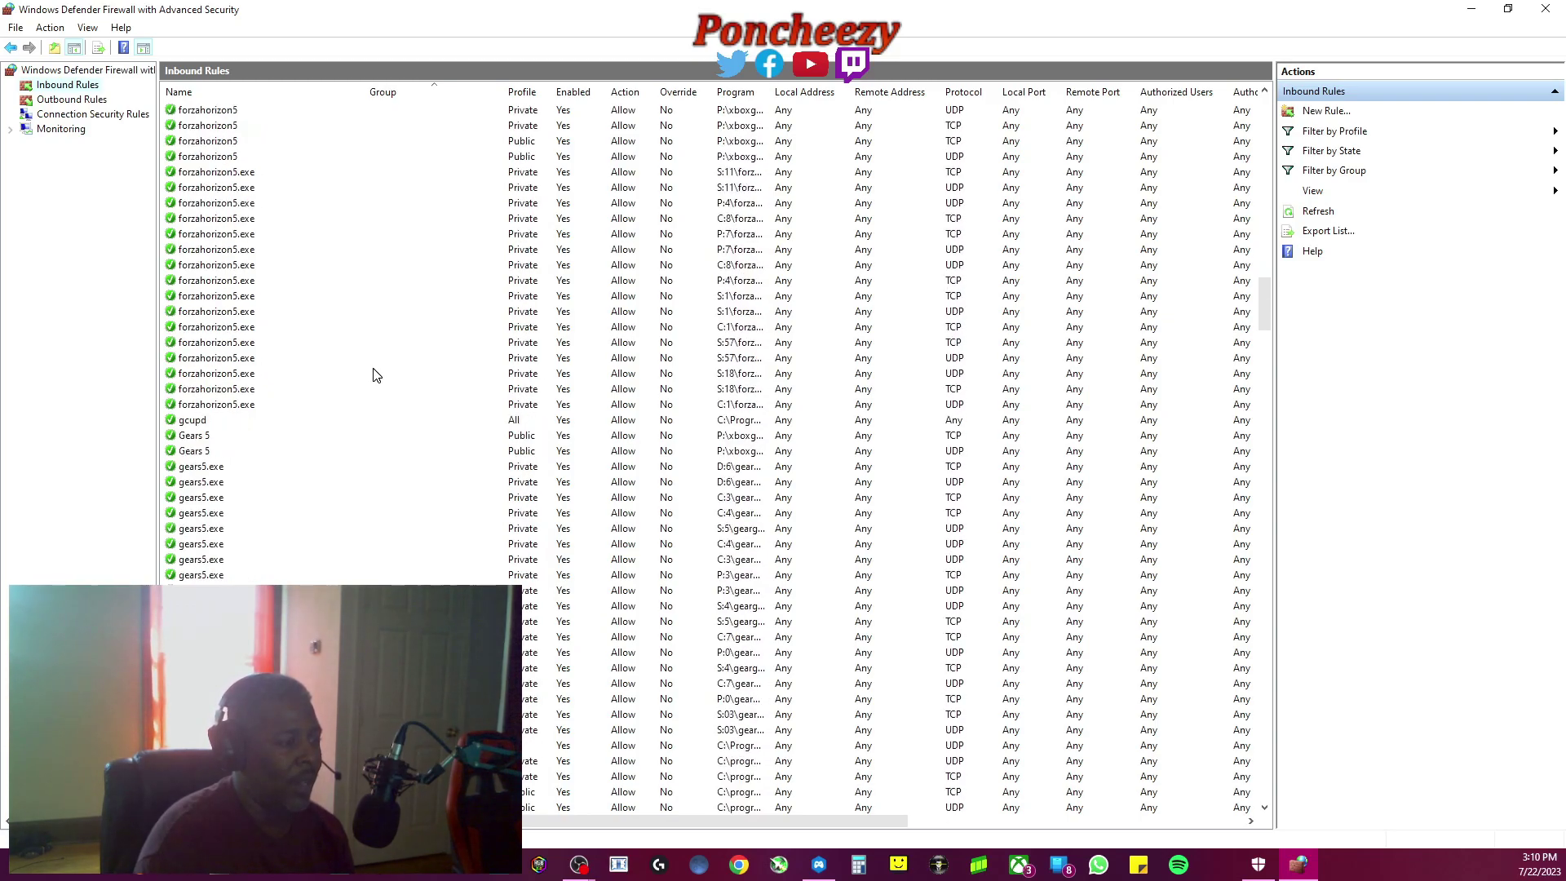
{"action": "scroll", "coordinate": [341, 468], "scroll_direction": "down", "scroll_amount": 2}
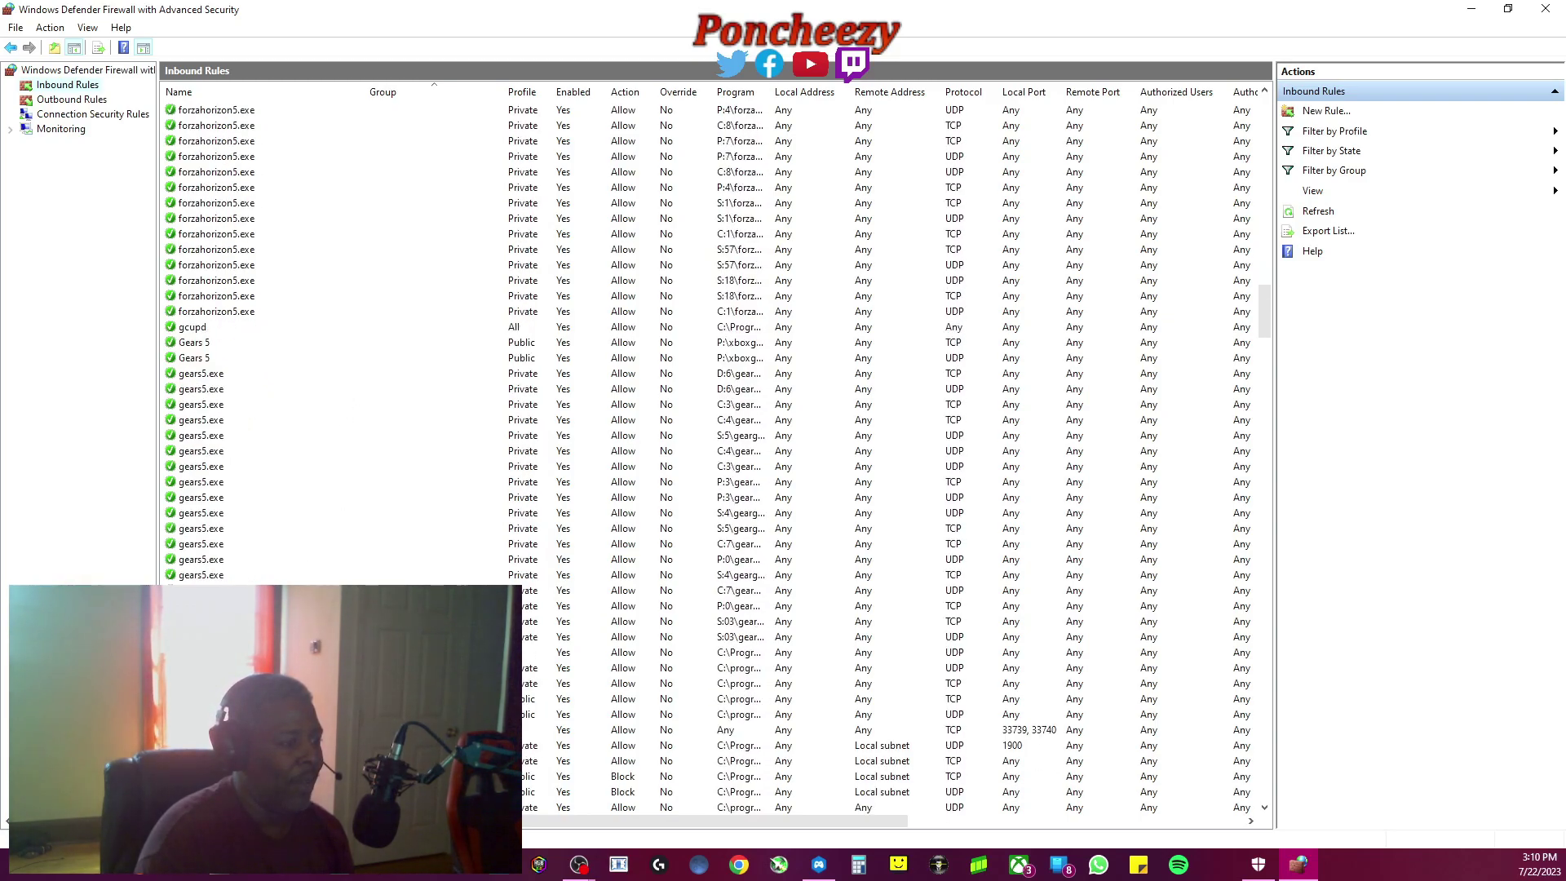
{"action": "left_click", "coordinate": [342, 729]}
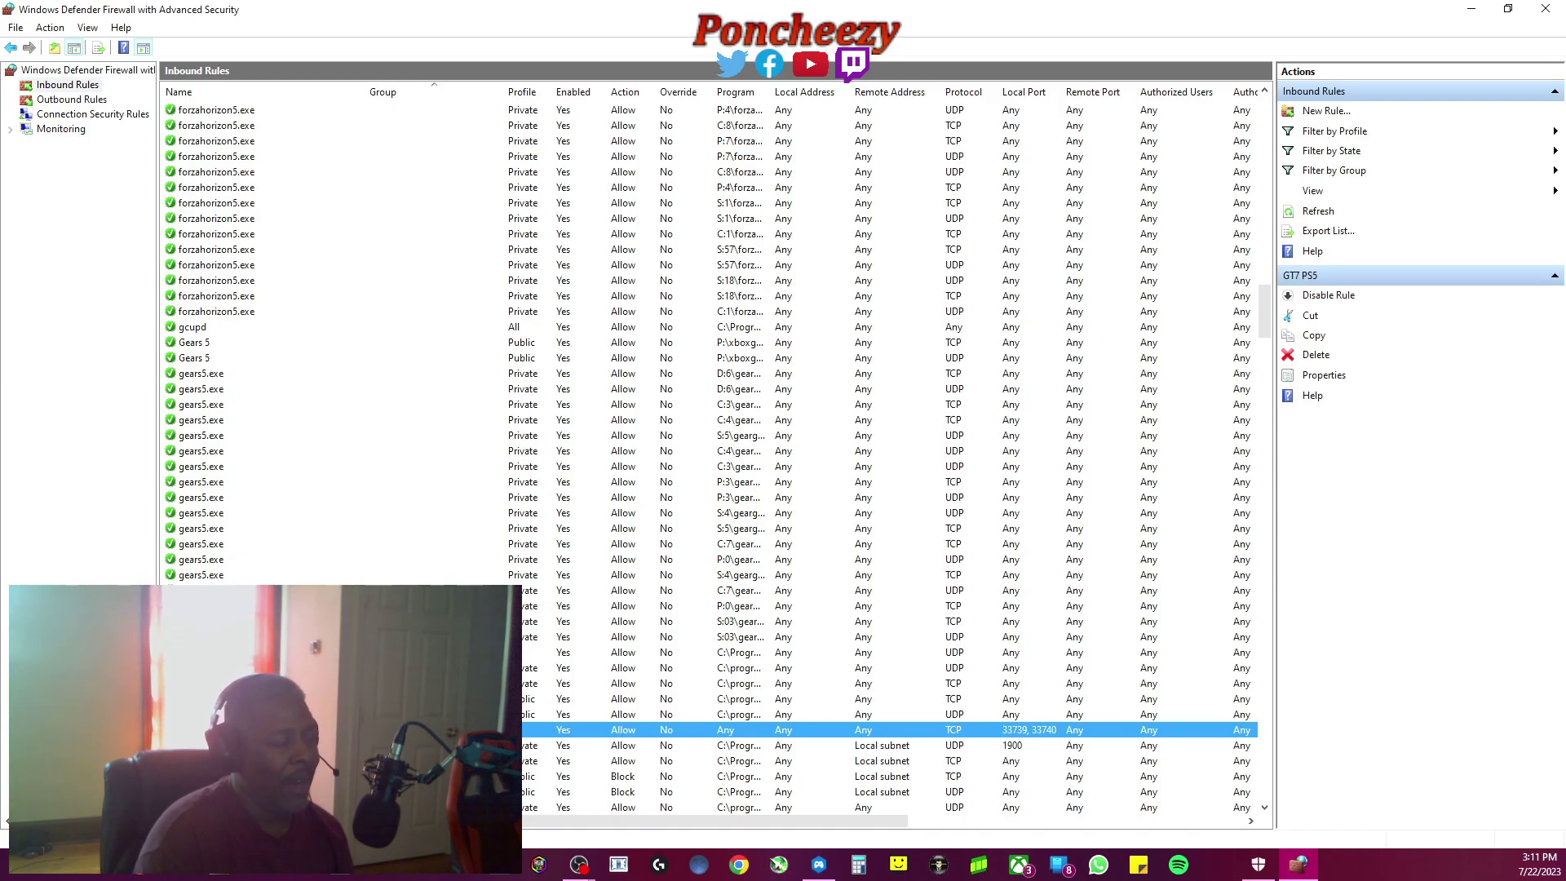
{"action": "left_click", "coordinate": [96, 101]}
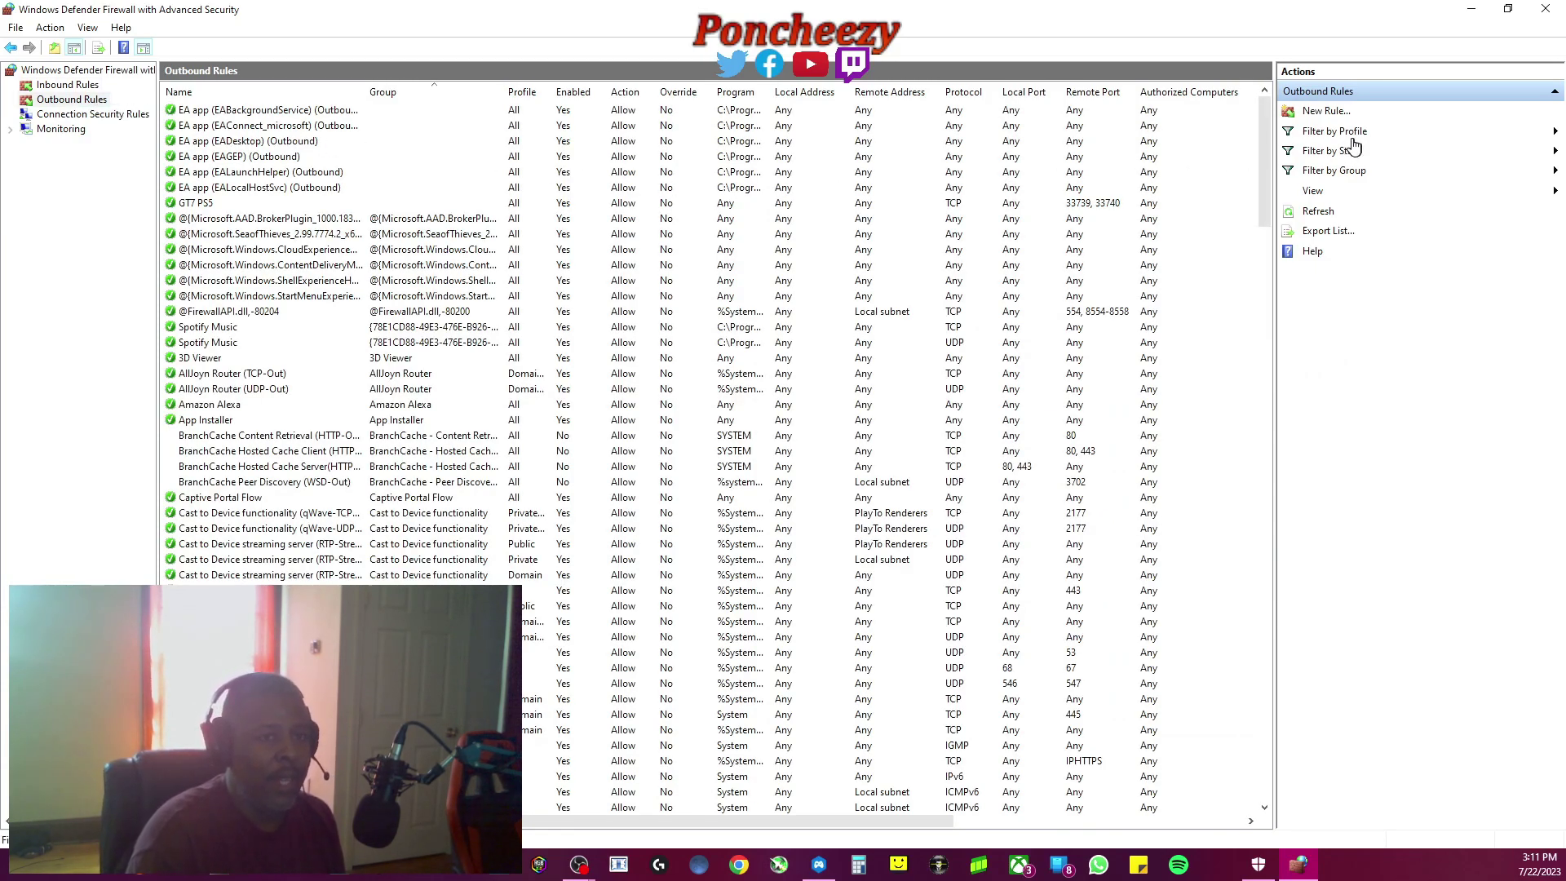
{"action": "left_click", "coordinate": [1338, 111]}
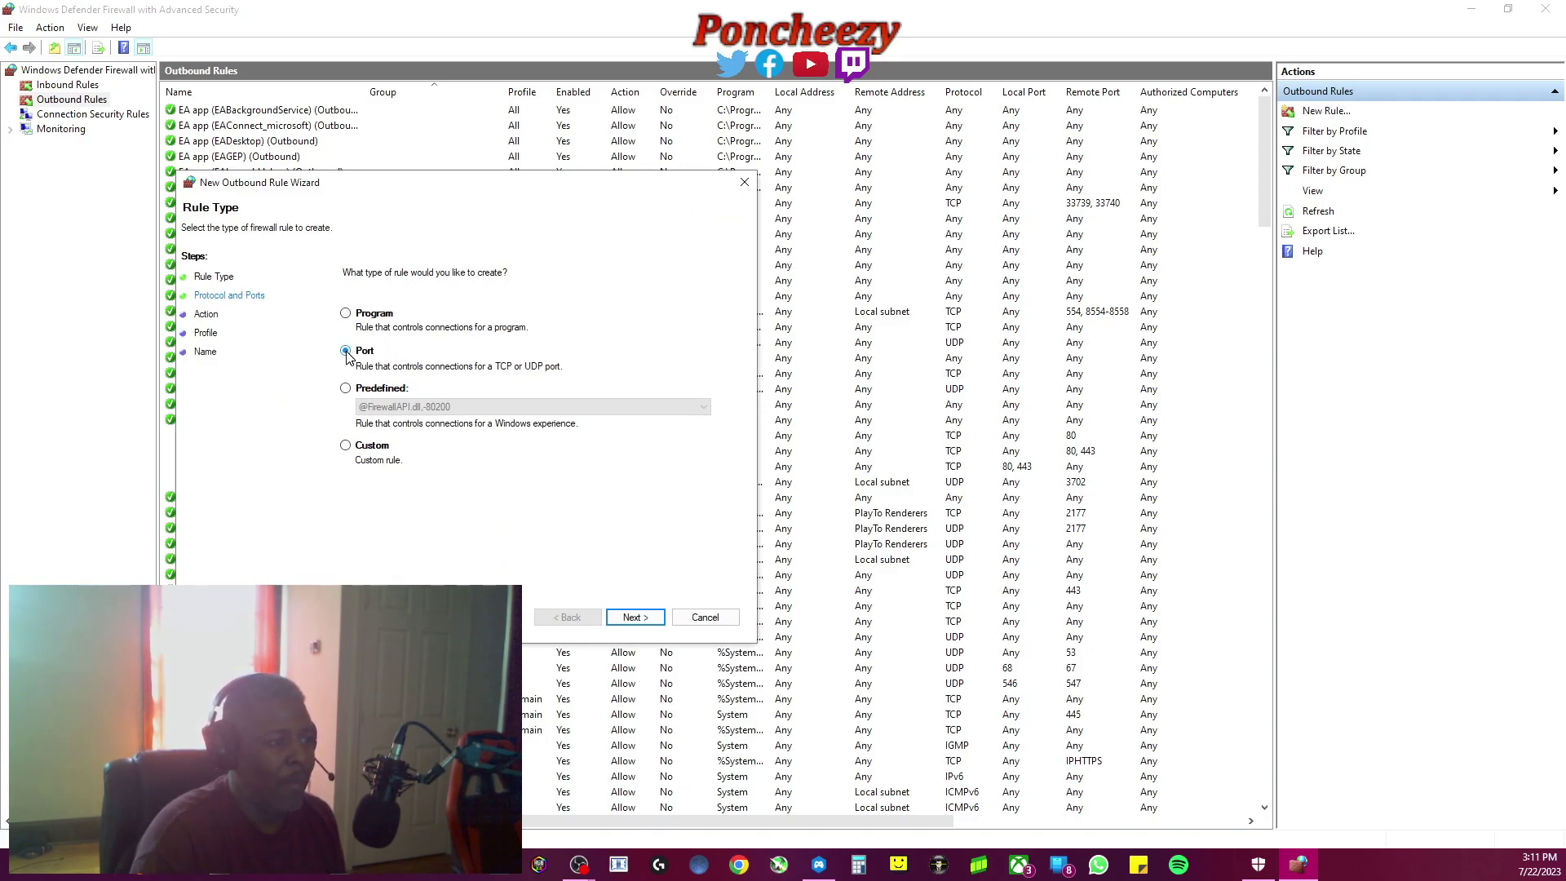
{"action": "left_click", "coordinate": [640, 623]}
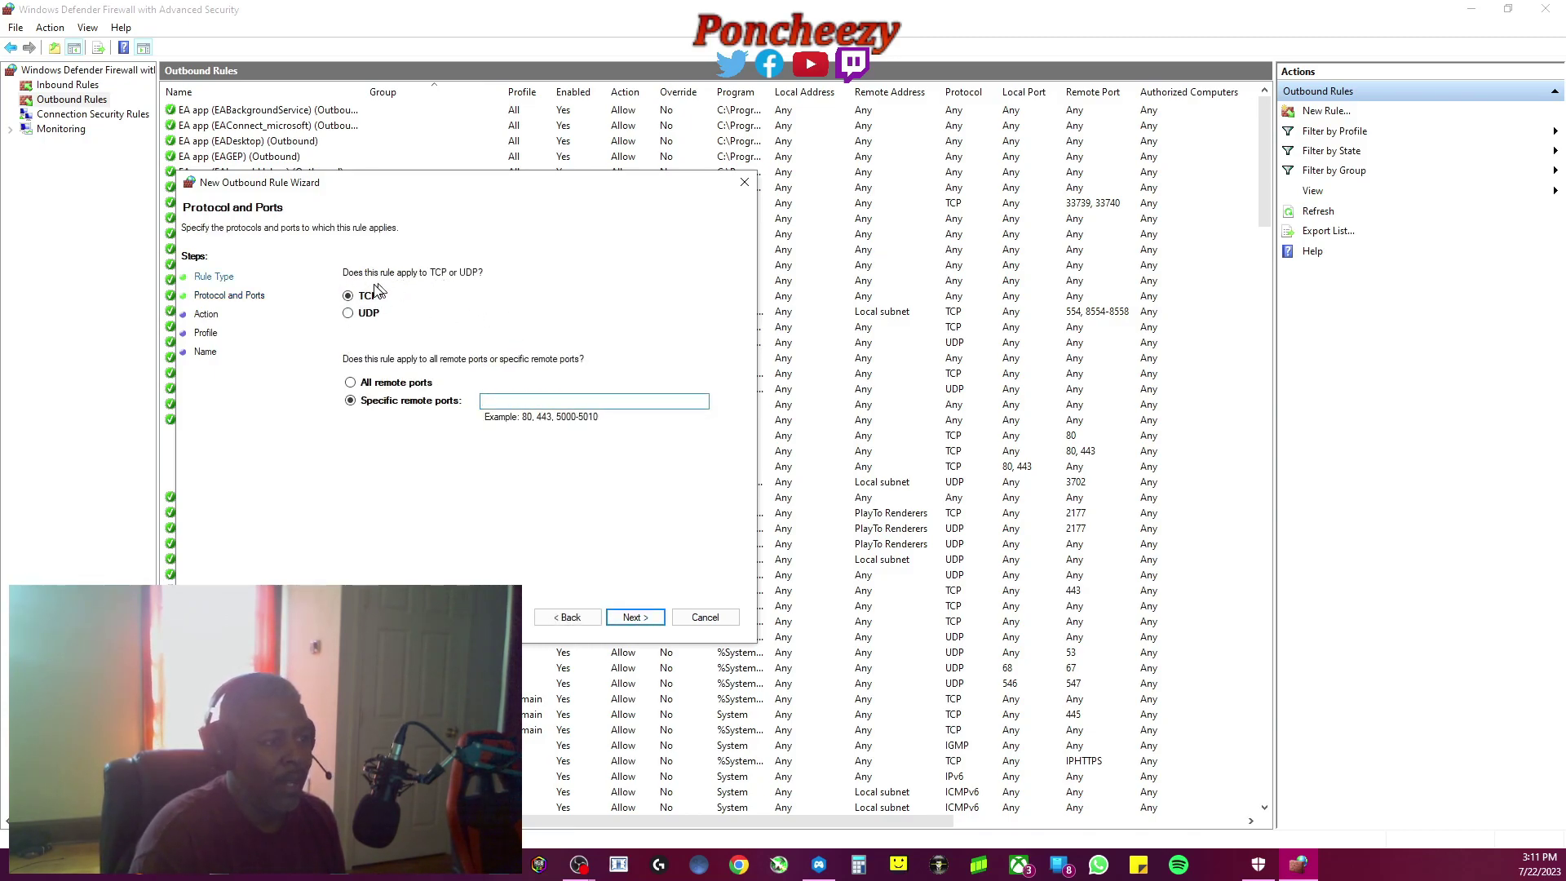
{"action": "left_click", "coordinate": [348, 313]}
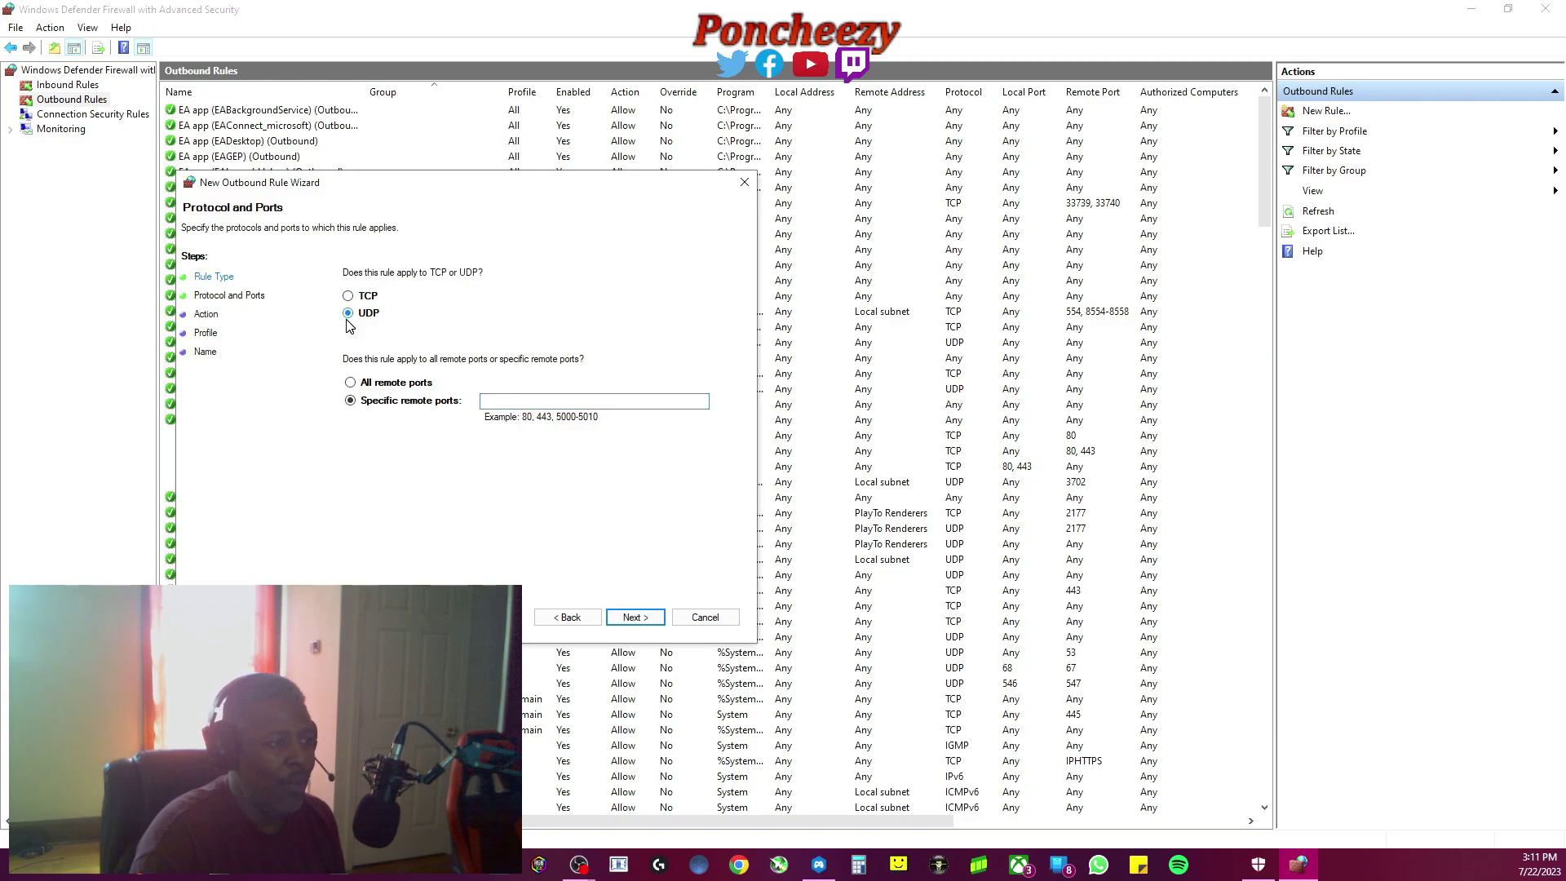
{"action": "left_click", "coordinate": [548, 408]}
{"action": "type", "text": "3373"}
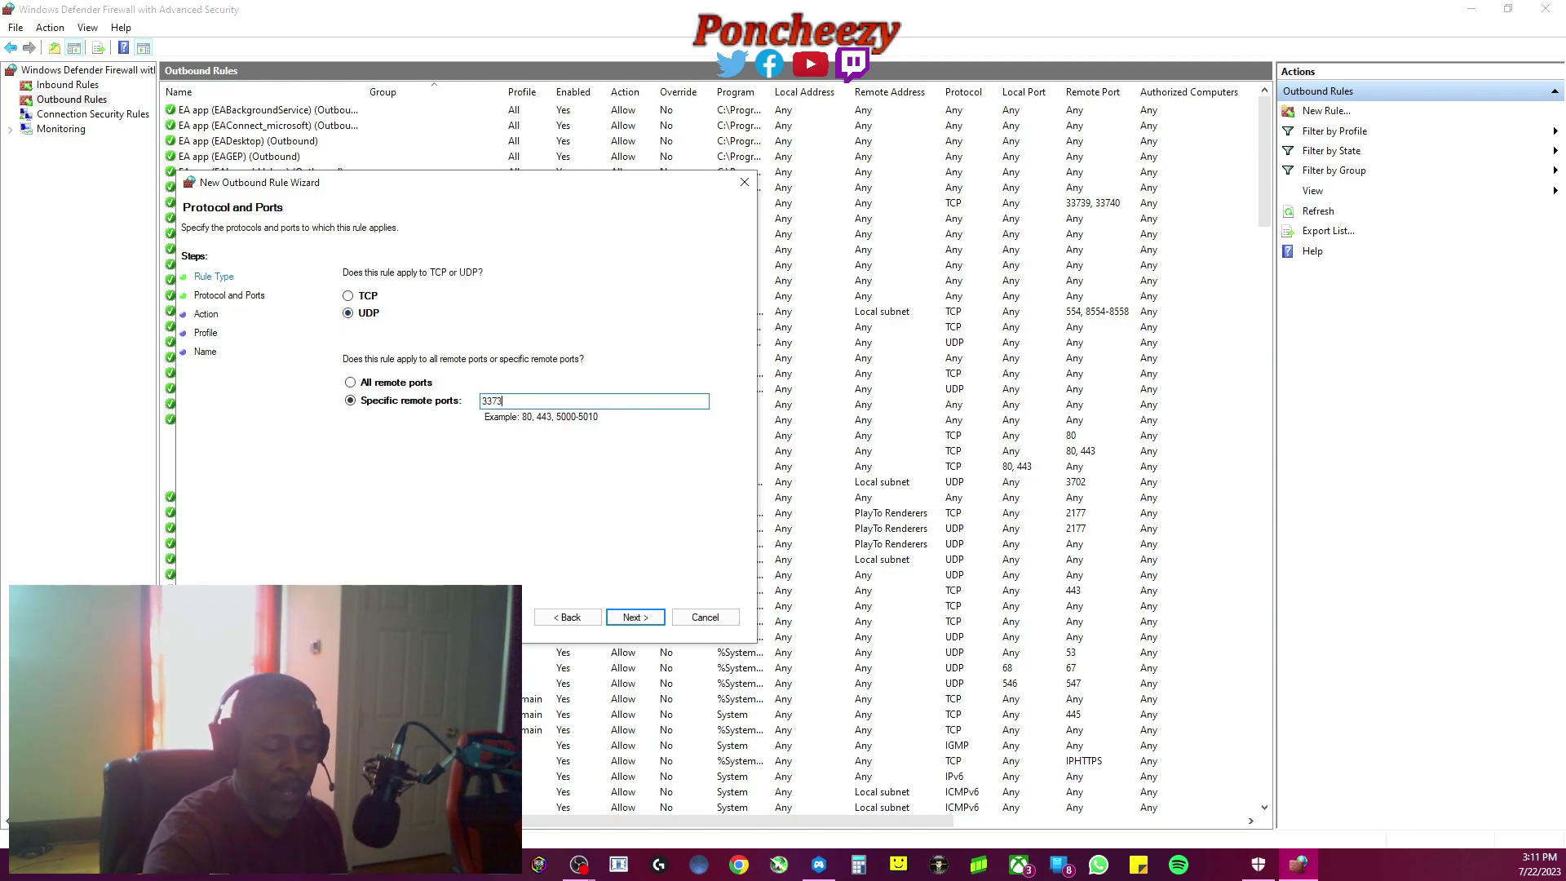
{"action": "type", "text": "9, "}
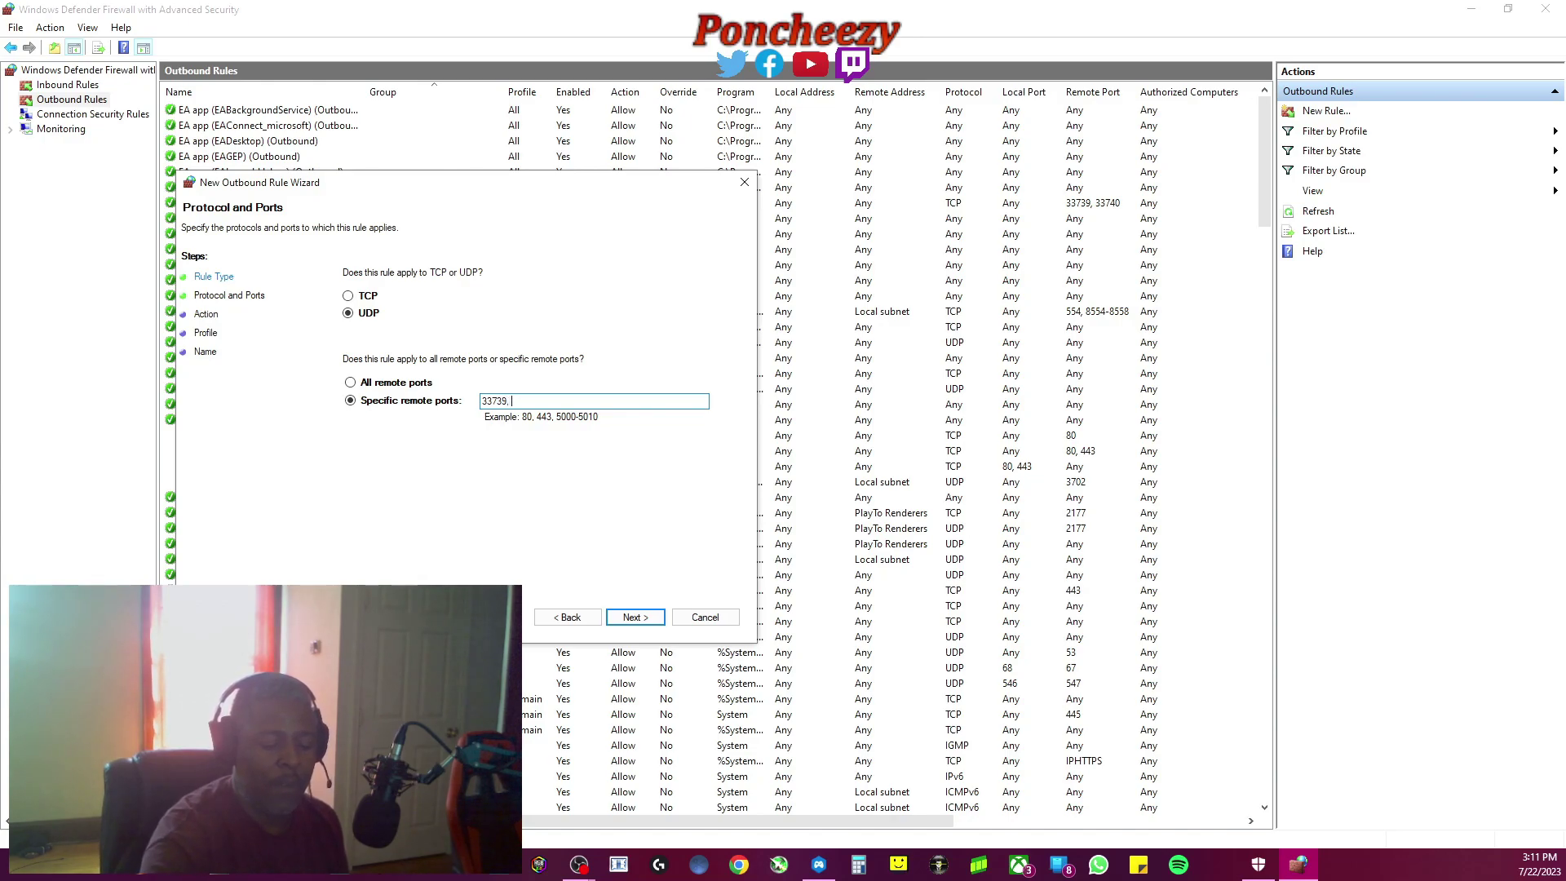
{"action": "type", "text": "33740"}
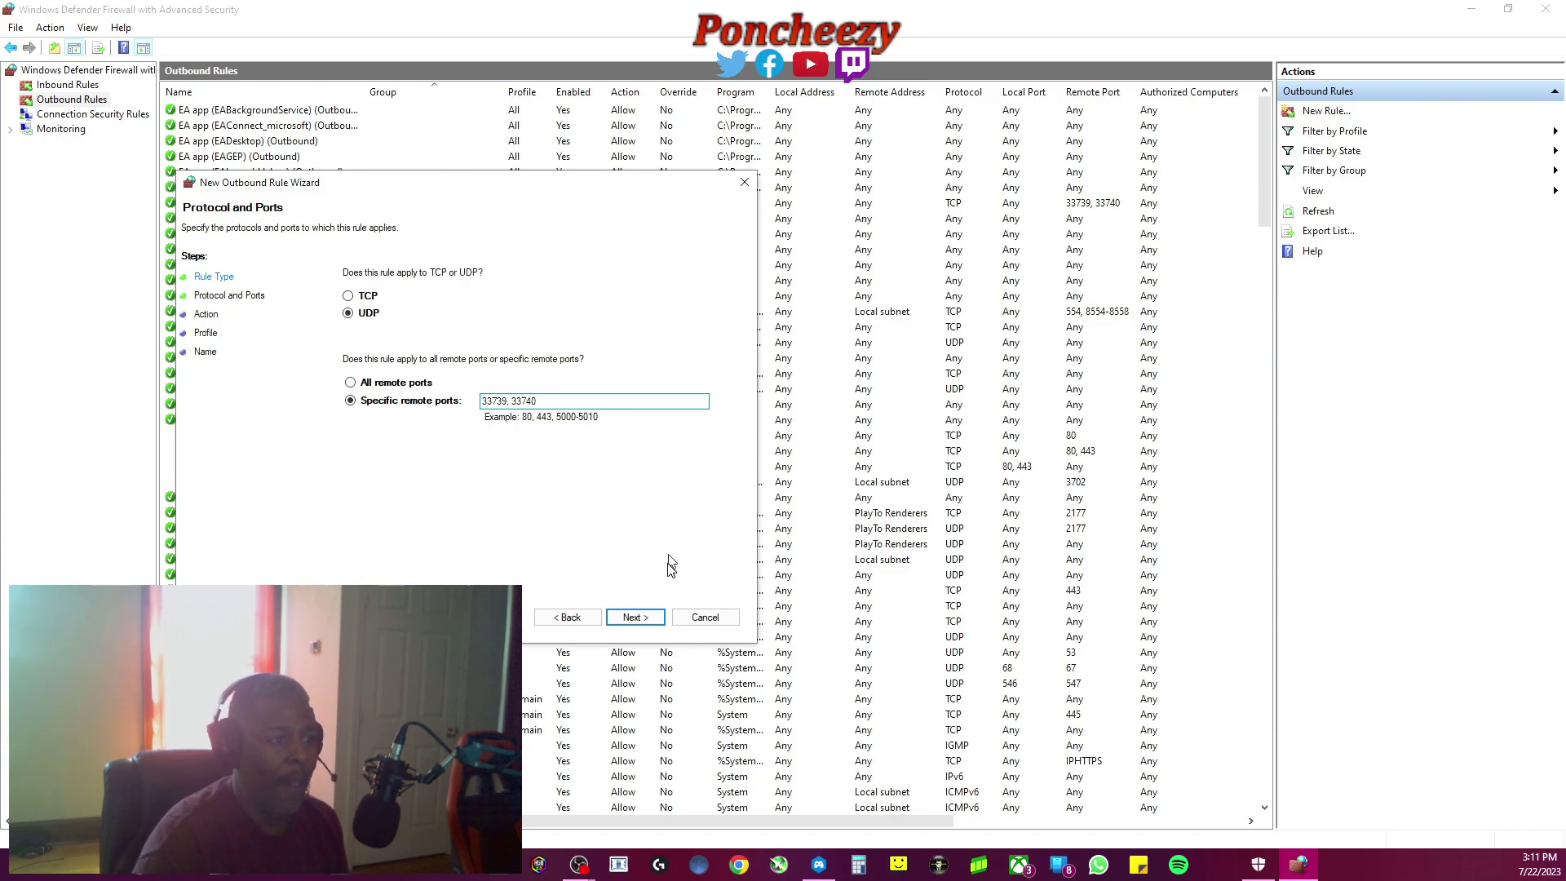
{"action": "left_click", "coordinate": [641, 626]}
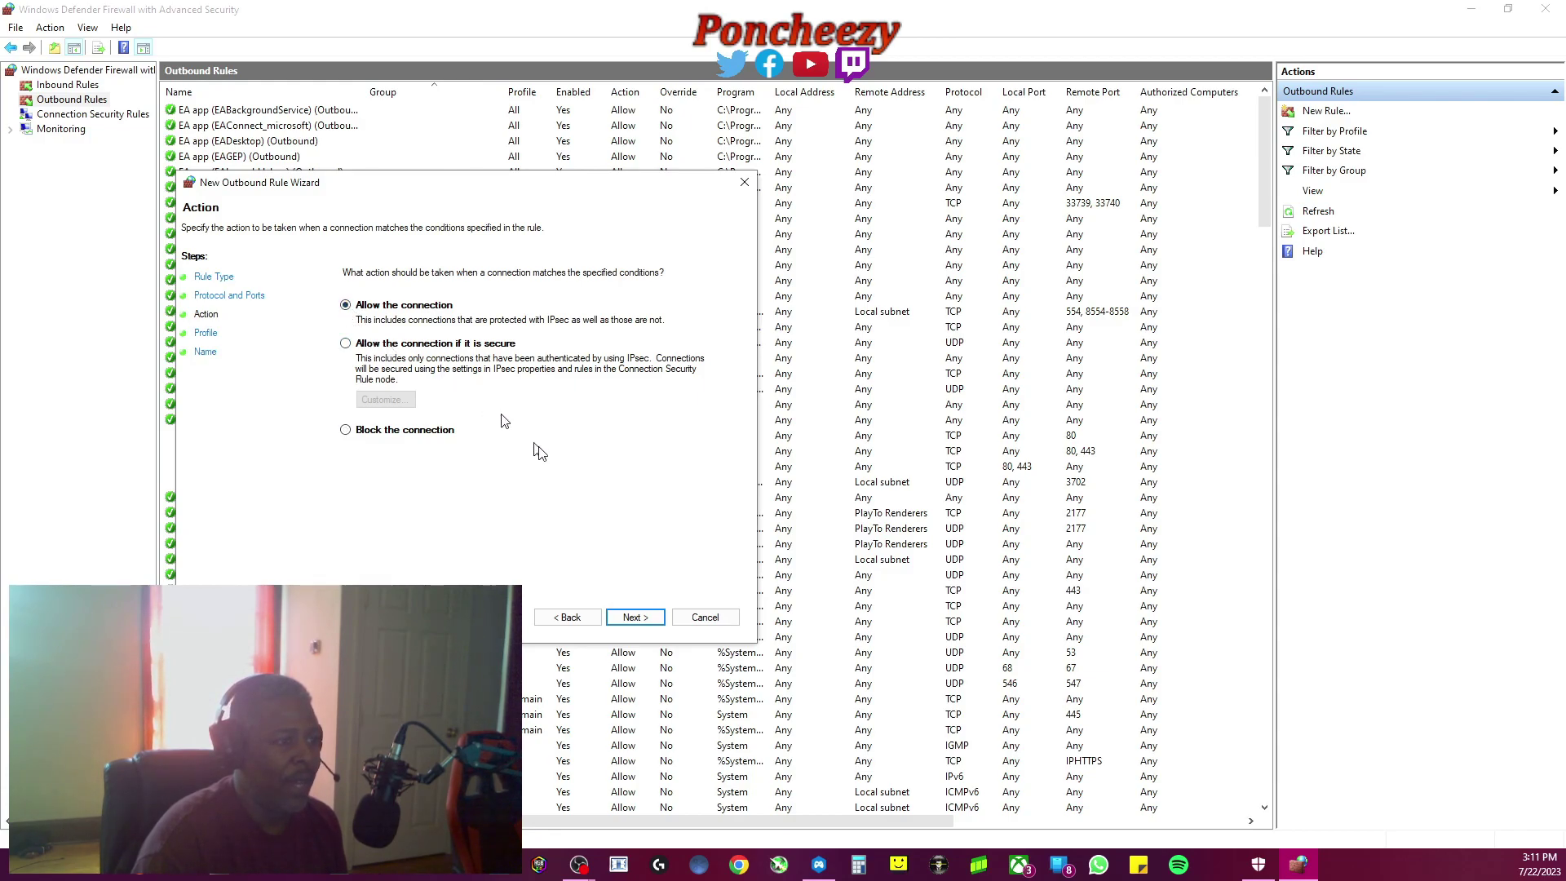
{"action": "left_click", "coordinate": [634, 618]}
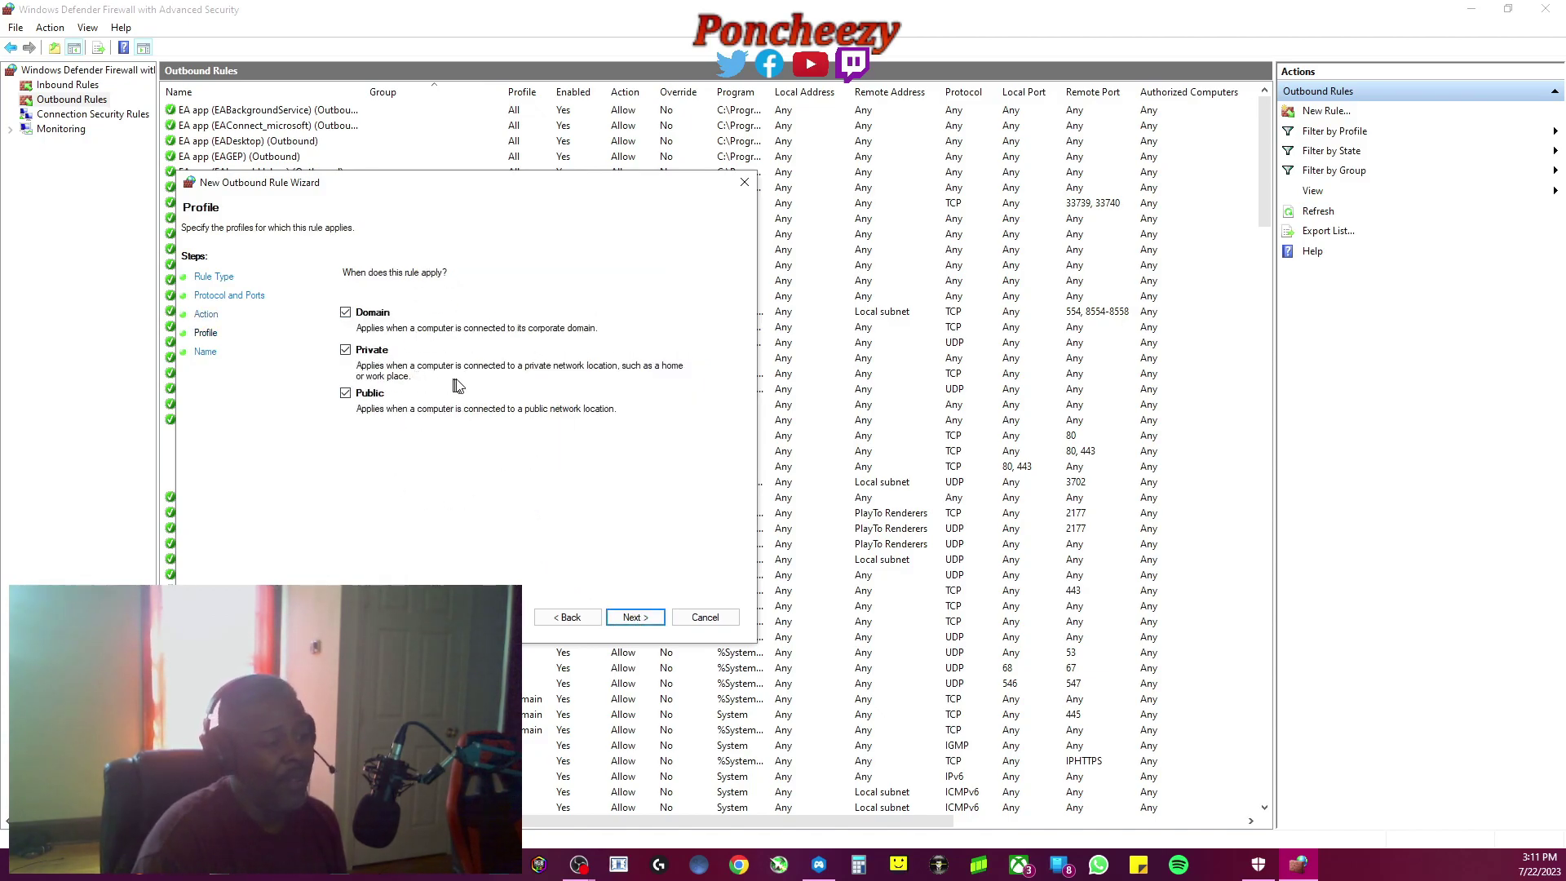
{"action": "left_click", "coordinate": [630, 618]}
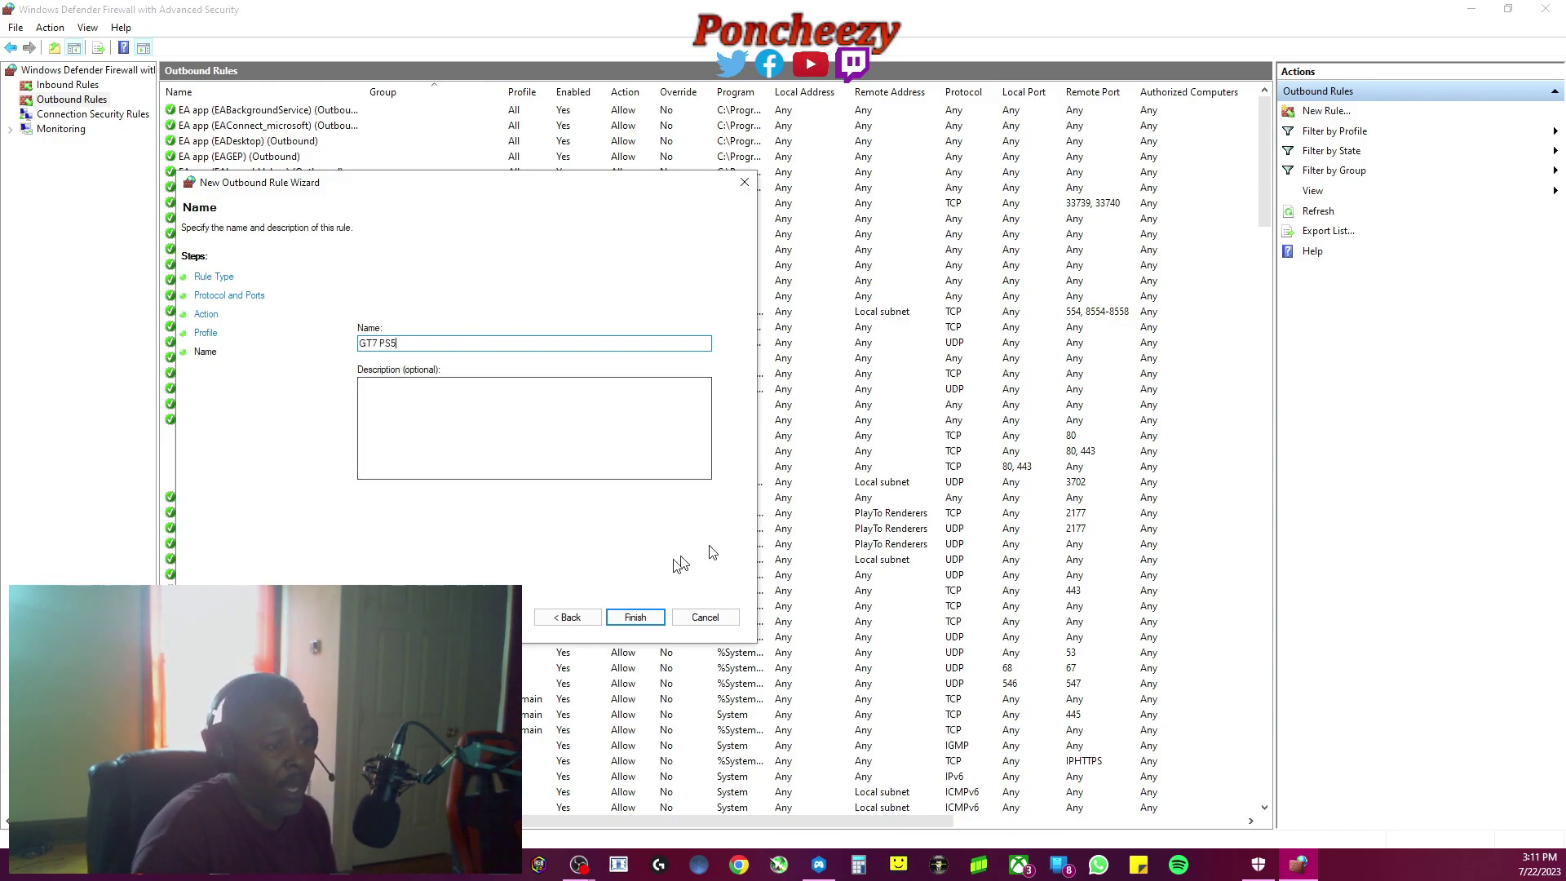
{"action": "left_click", "coordinate": [730, 621]}
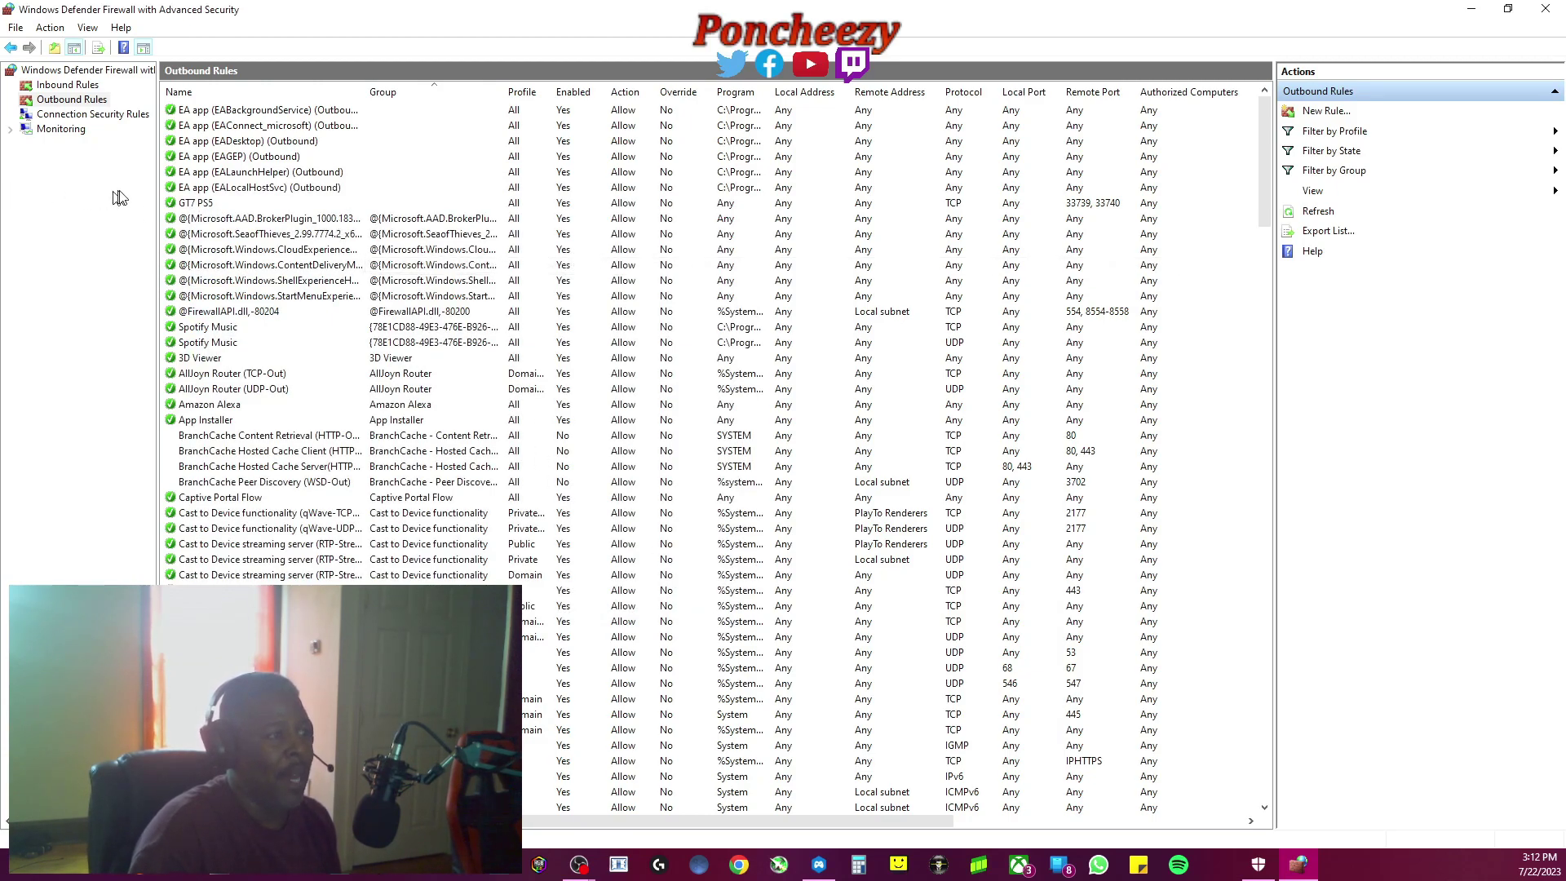
{"action": "left_click", "coordinate": [193, 204]}
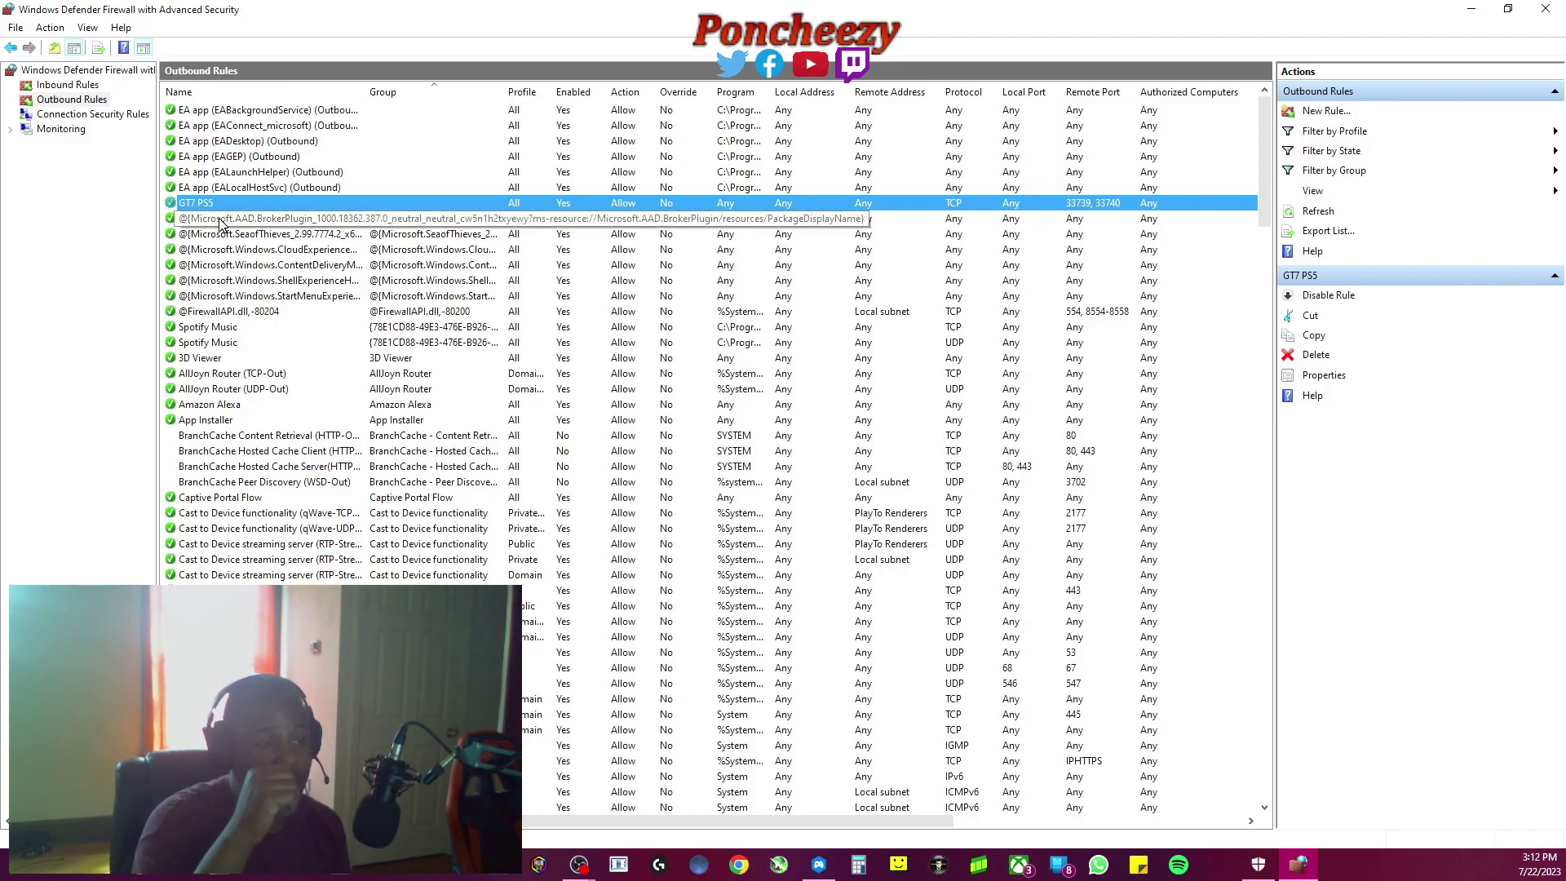
Close the firewall window and activate Gran Turismo 7 as SimHub's current game
{"action": "left_click", "coordinate": [1547, 10]}
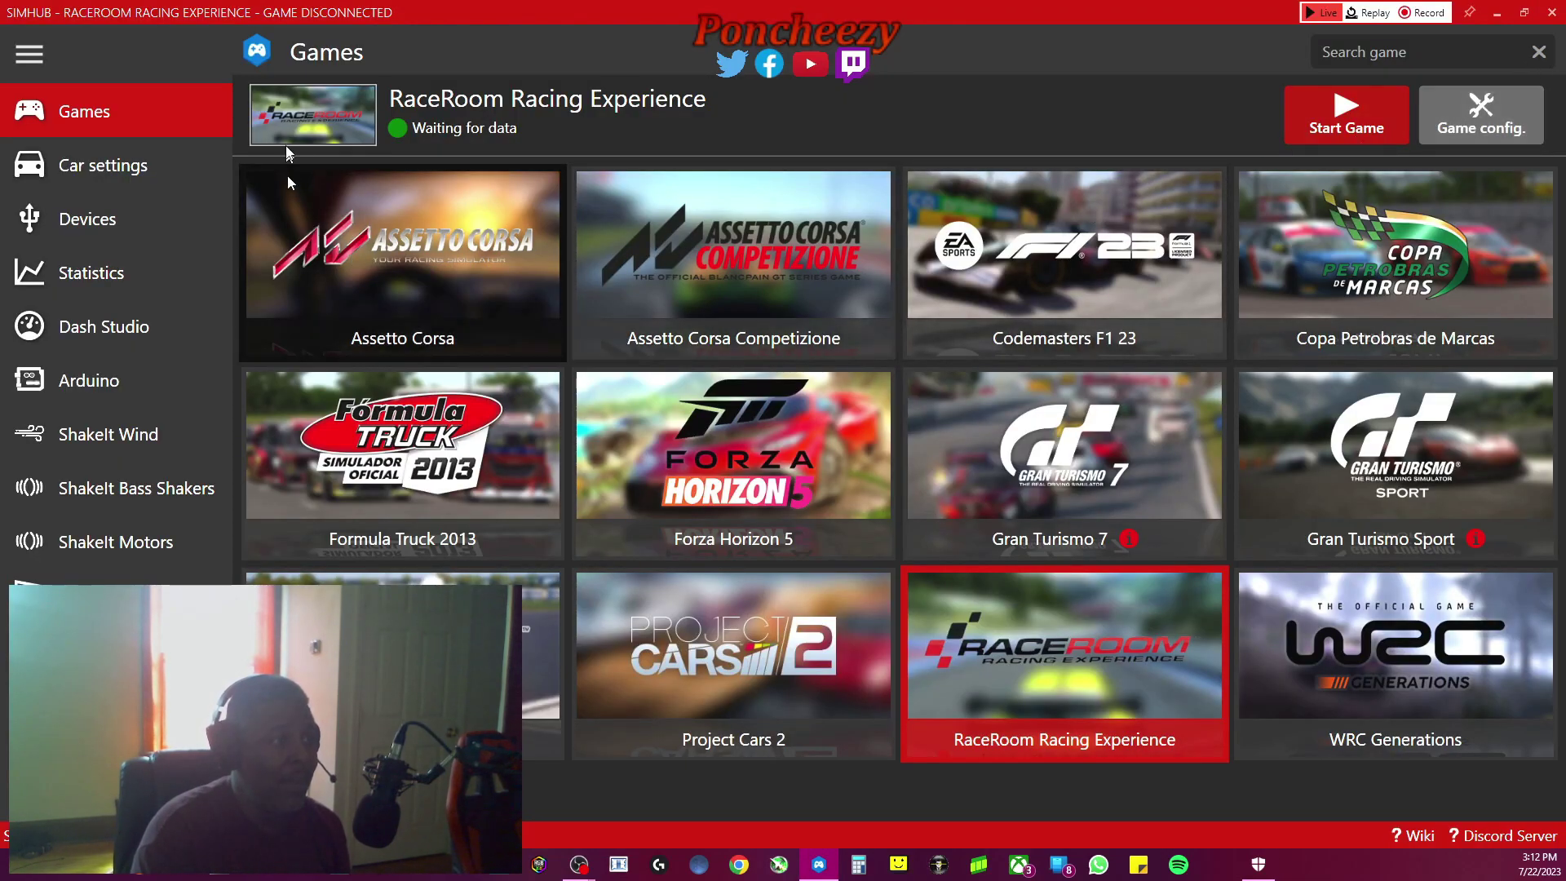
{"action": "left_click", "coordinate": [1008, 421]}
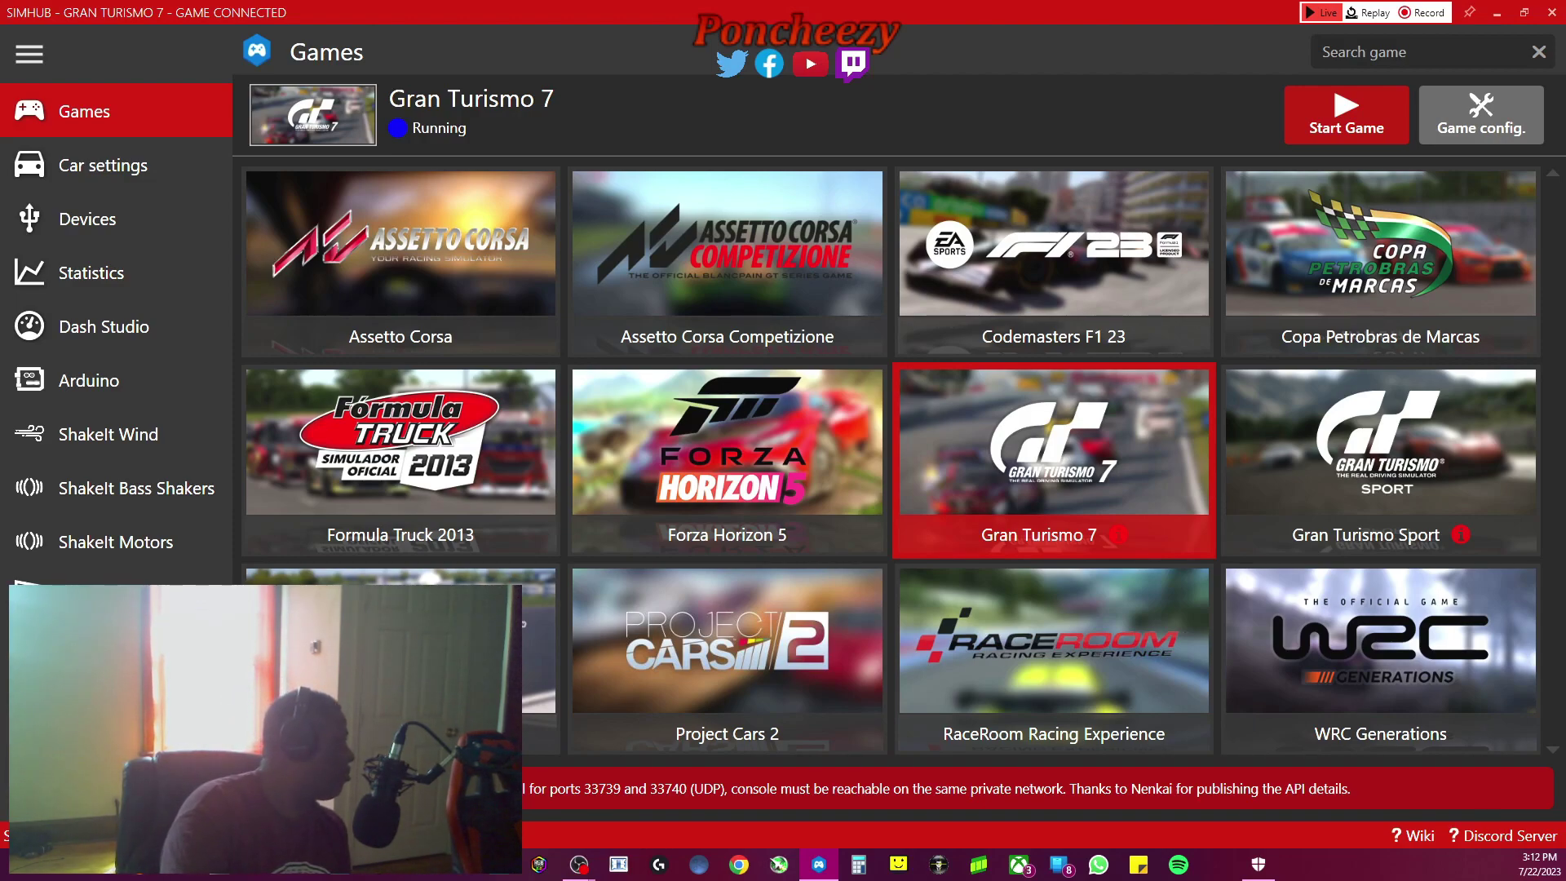
{"action": "key", "text": "alt+Tab"}
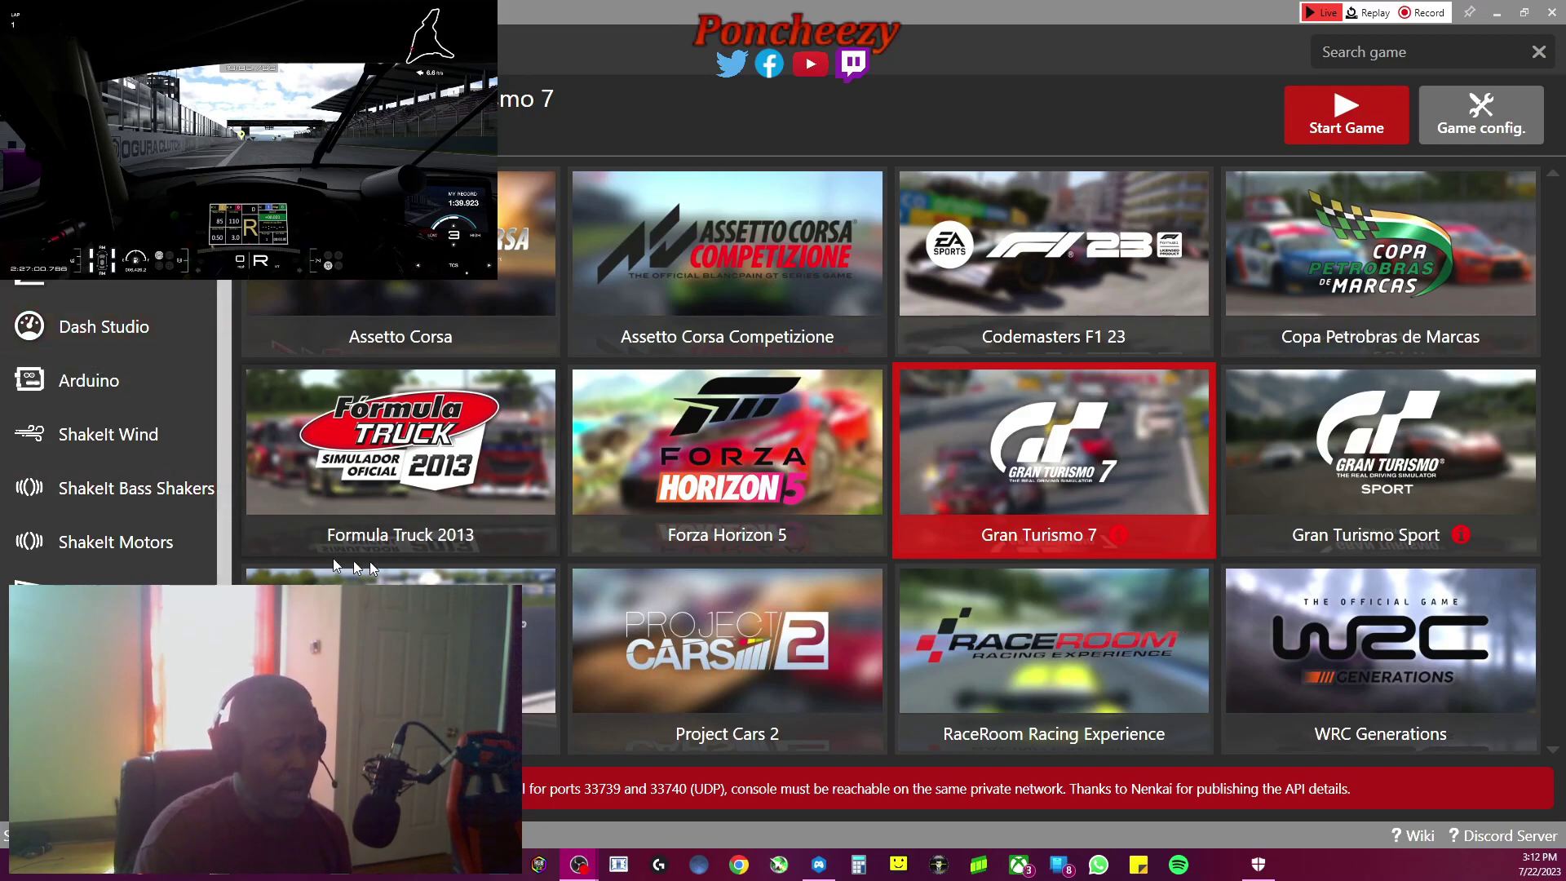
Go to the ShakeIt Bass Shakers effects list reacting live to the GT7 session
{"action": "left_click", "coordinate": [173, 490]}
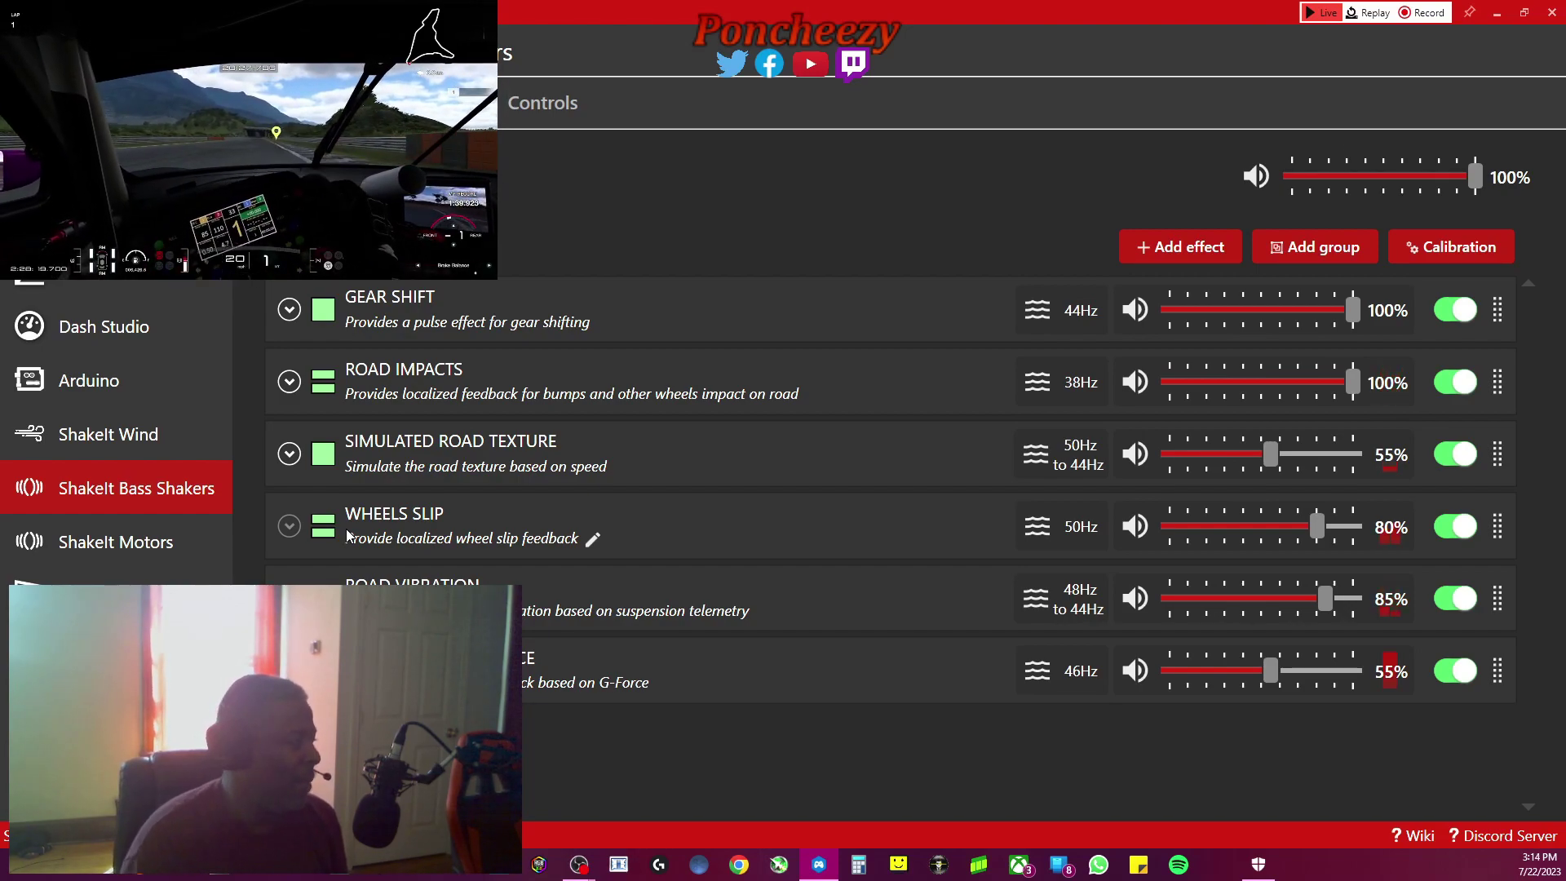
Review Wheels Slip settings, then expand Gear Shift showing high priority and 44hz frequency
{"action": "left_click", "coordinate": [288, 525]}
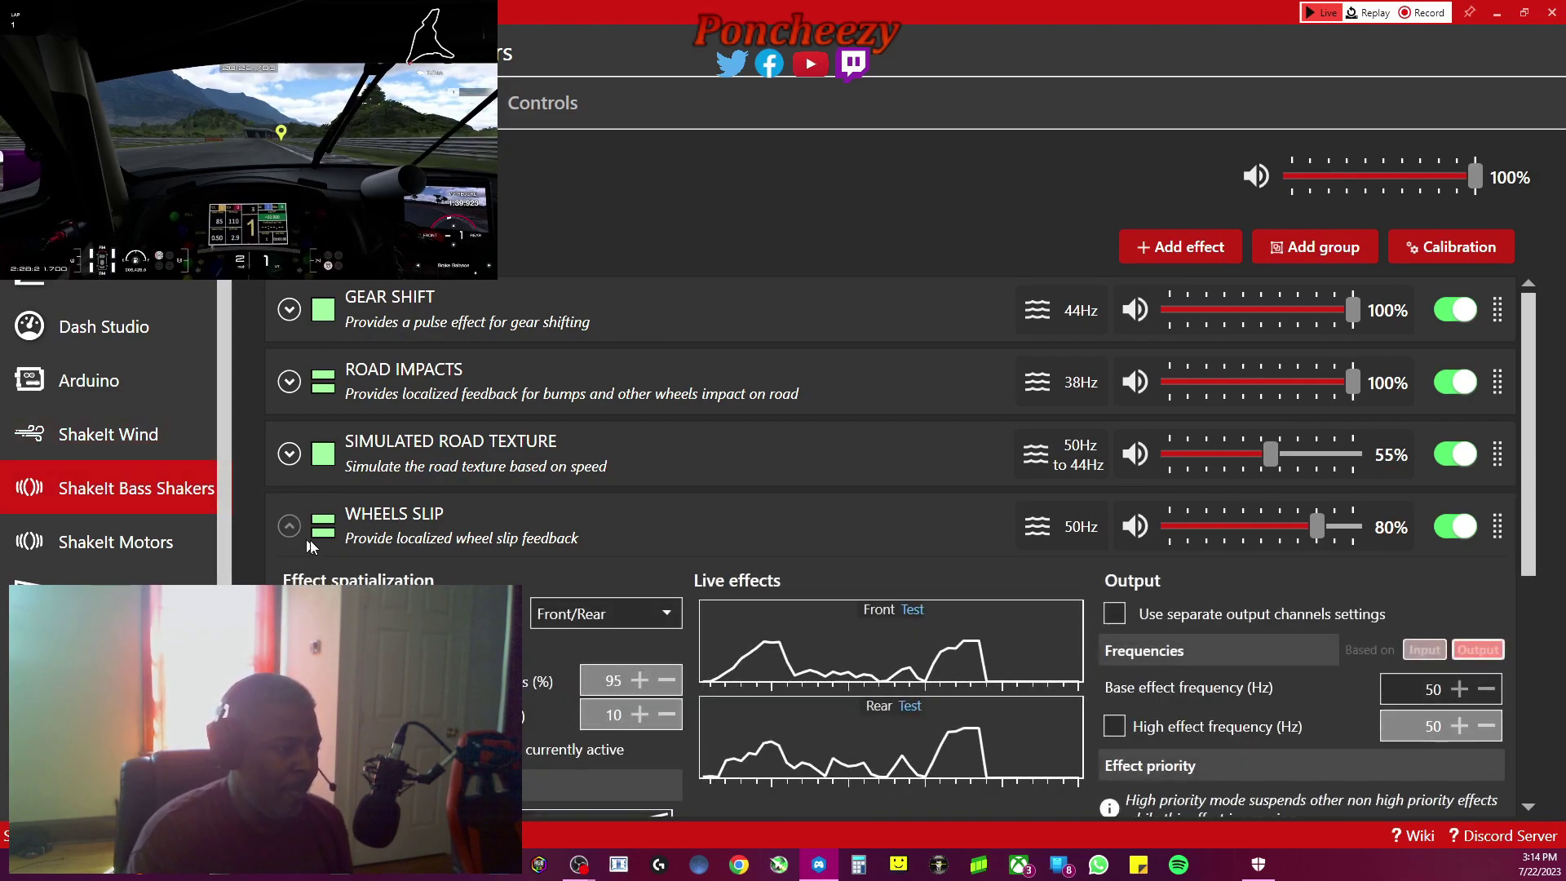
{"action": "scroll", "coordinate": [892, 438], "scroll_direction": "down", "scroll_amount": 2}
{"action": "scroll", "coordinate": [892, 432], "scroll_direction": "down", "scroll_amount": 1}
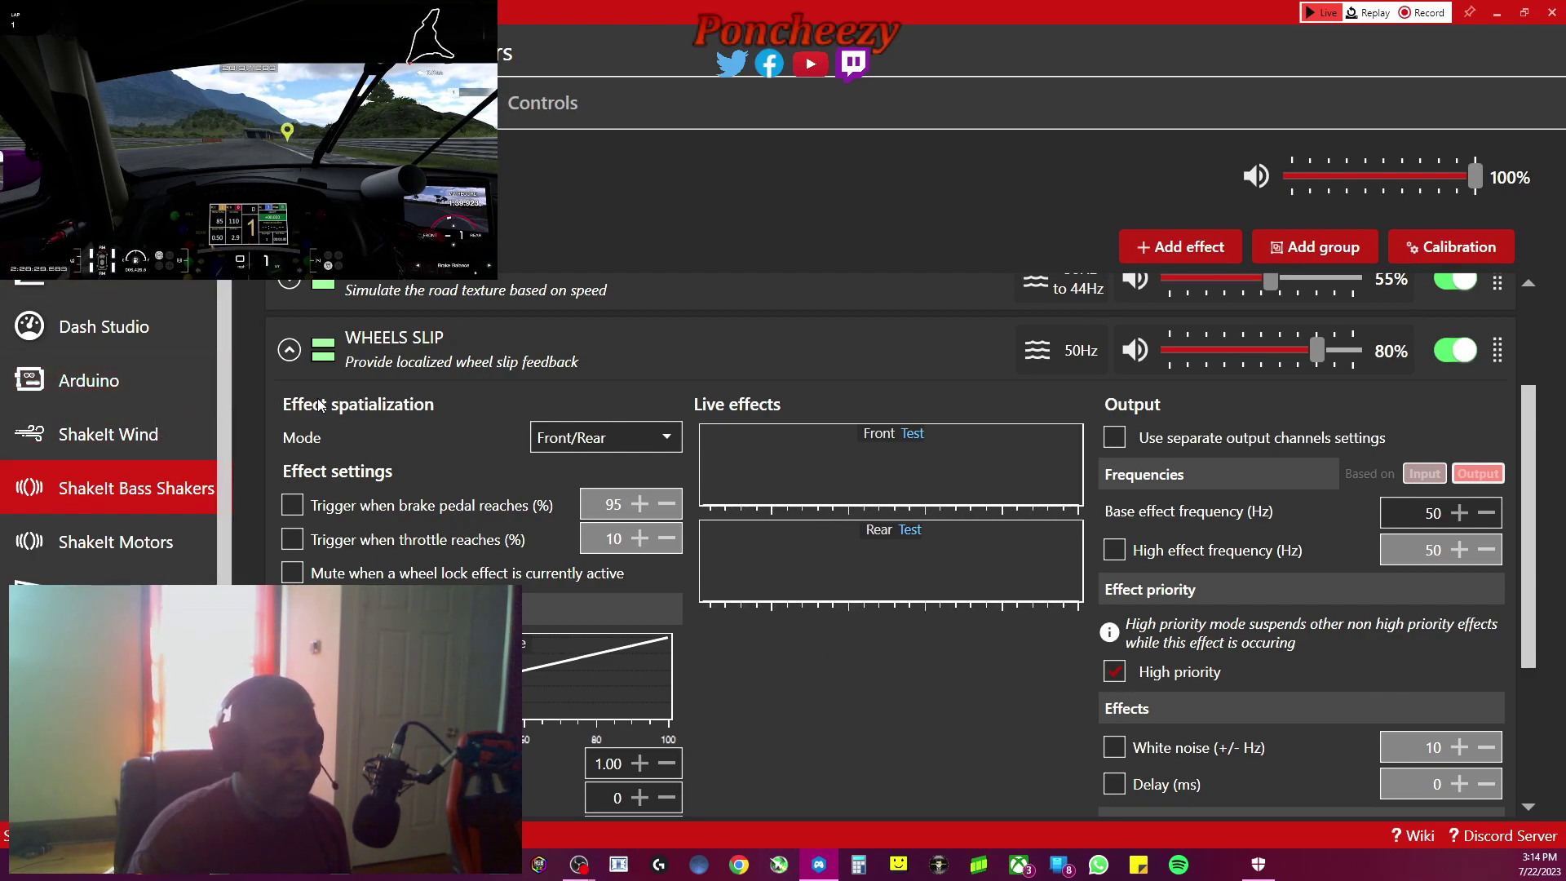
{"action": "left_click", "coordinate": [289, 353]}
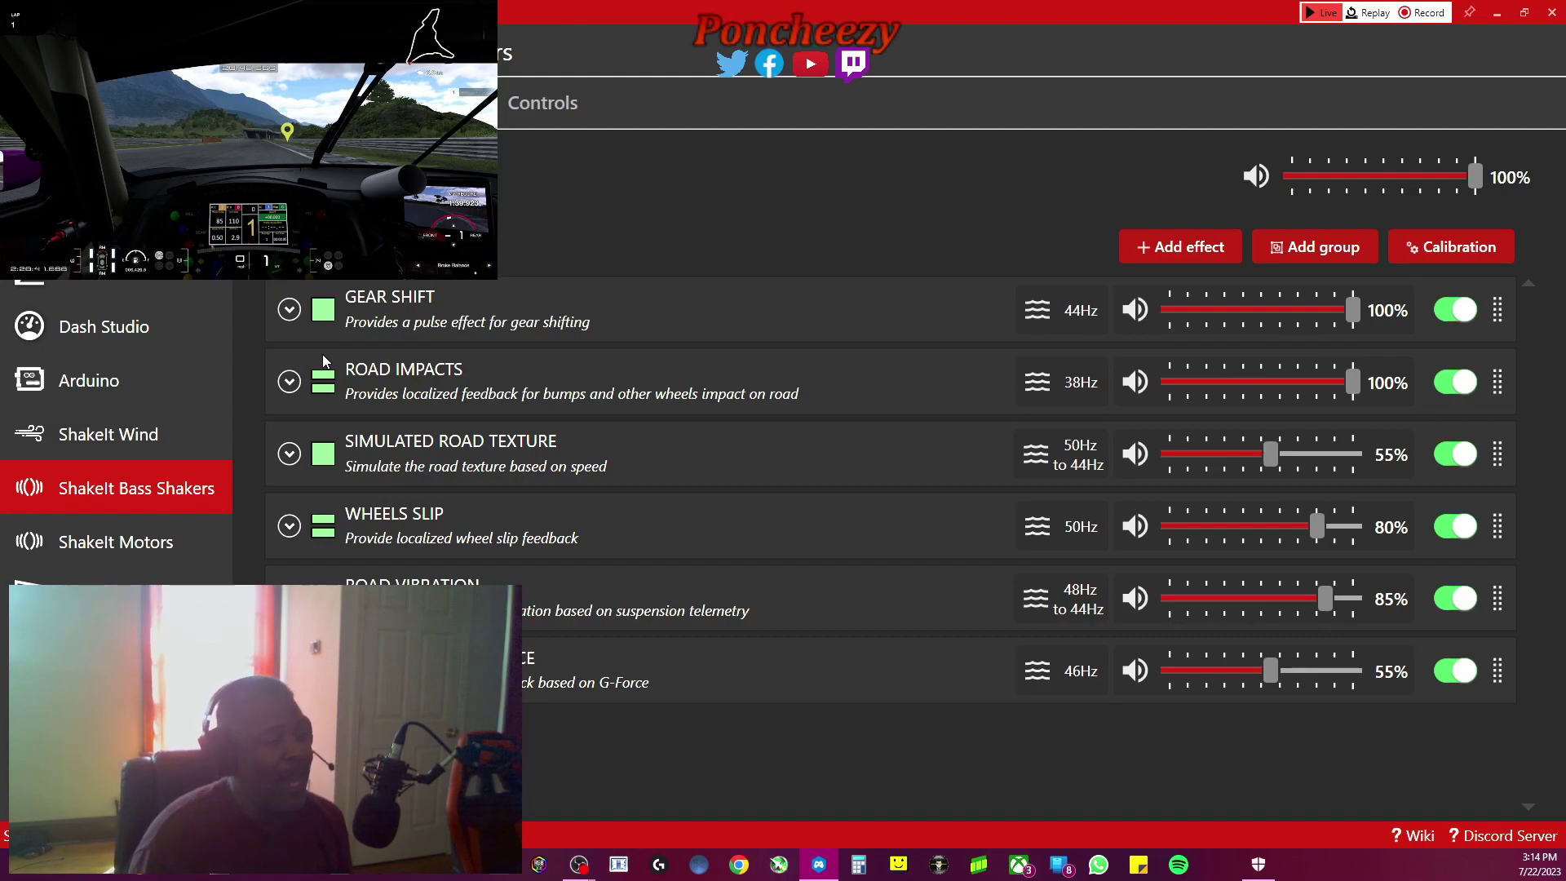
{"action": "left_click", "coordinate": [289, 310]}
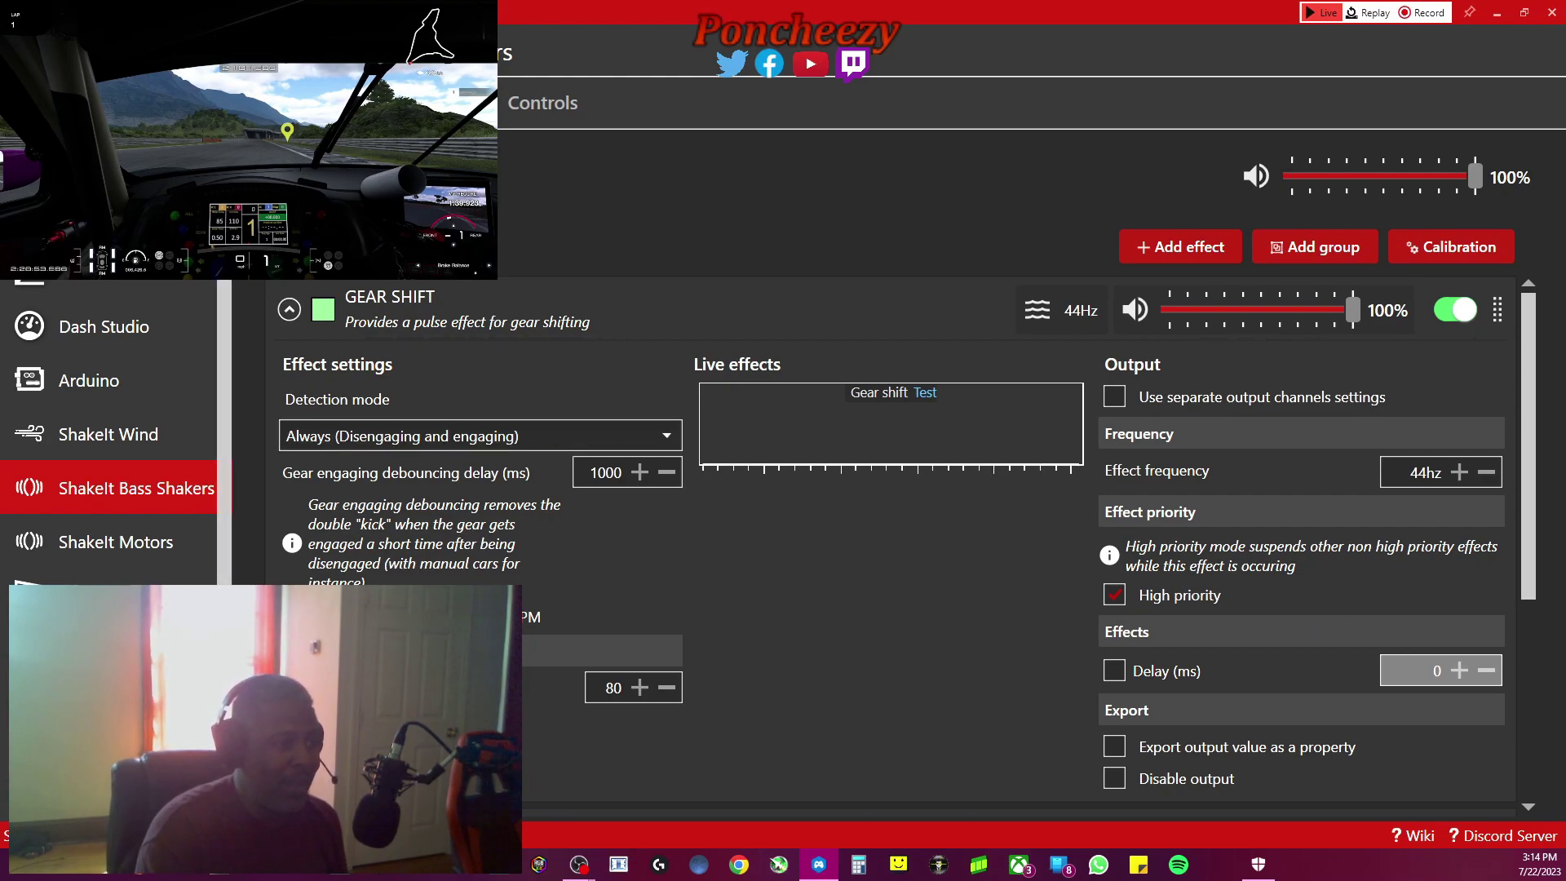
{"action": "scroll", "coordinate": [572, 214], "scroll_direction": "down", "scroll_amount": 10}
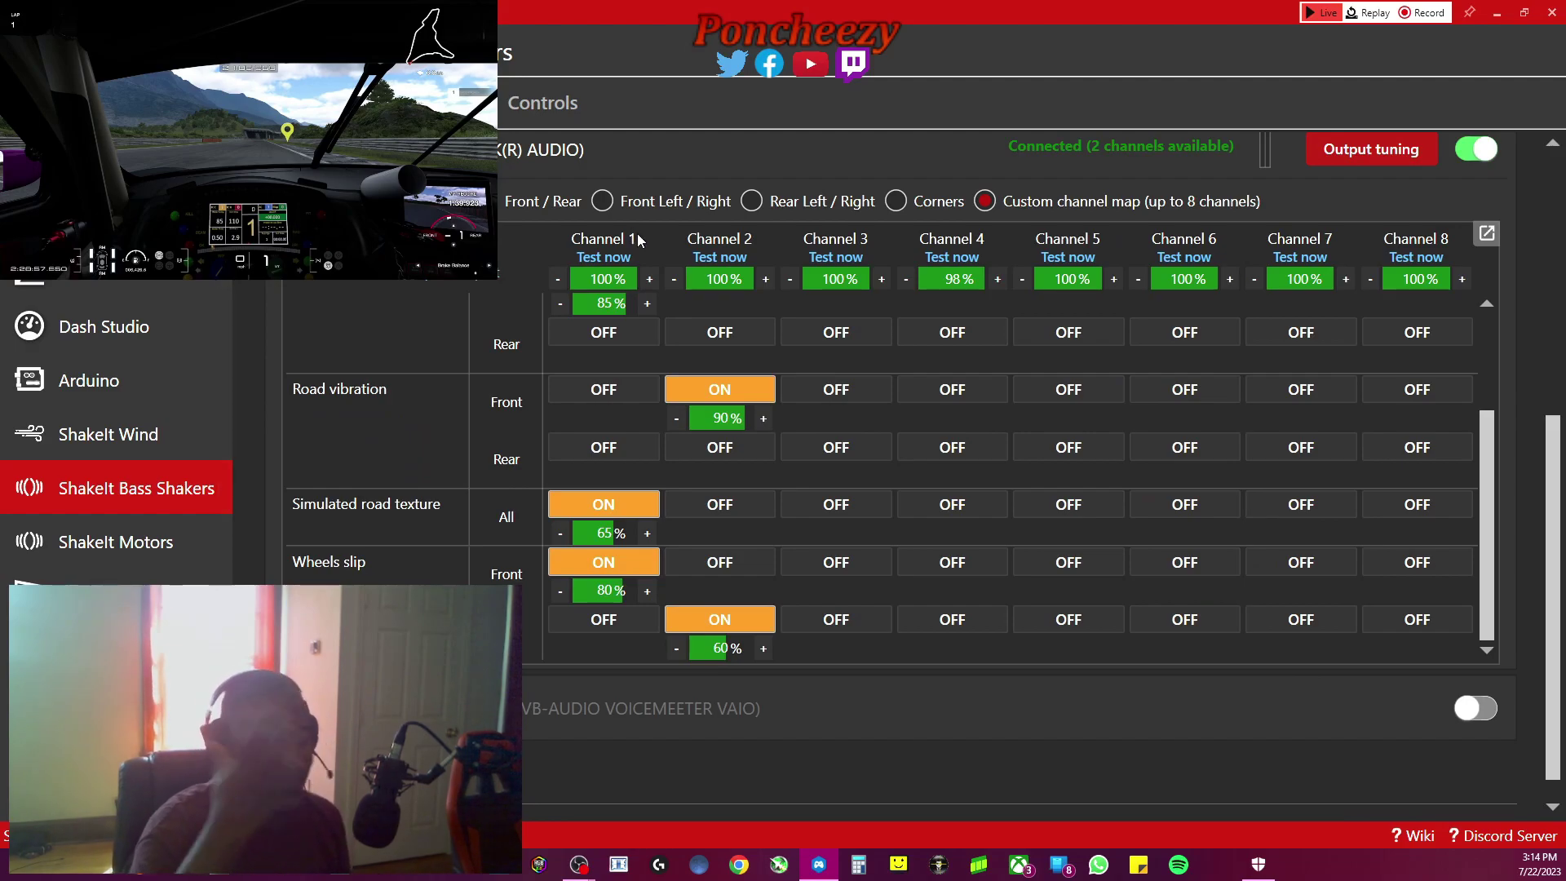
{"action": "scroll", "coordinate": [1530, 546], "scroll_direction": "up", "scroll_amount": 3}
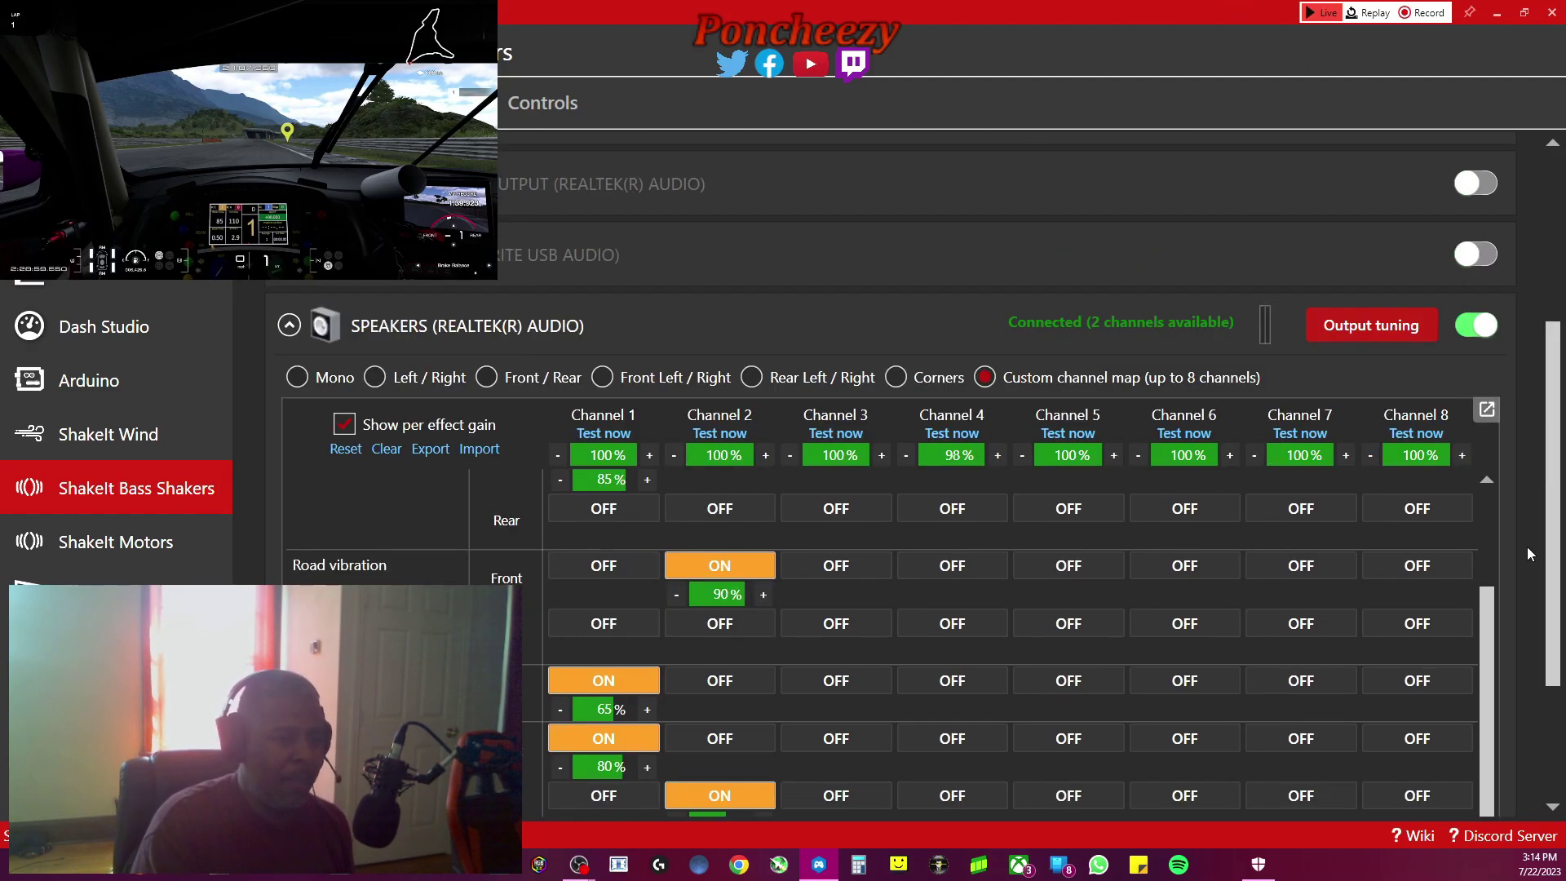
{"action": "scroll", "coordinate": [1527, 547], "scroll_direction": "down", "scroll_amount": 4}
{"action": "scroll", "coordinate": [1522, 540], "scroll_direction": "up", "scroll_amount": 3}
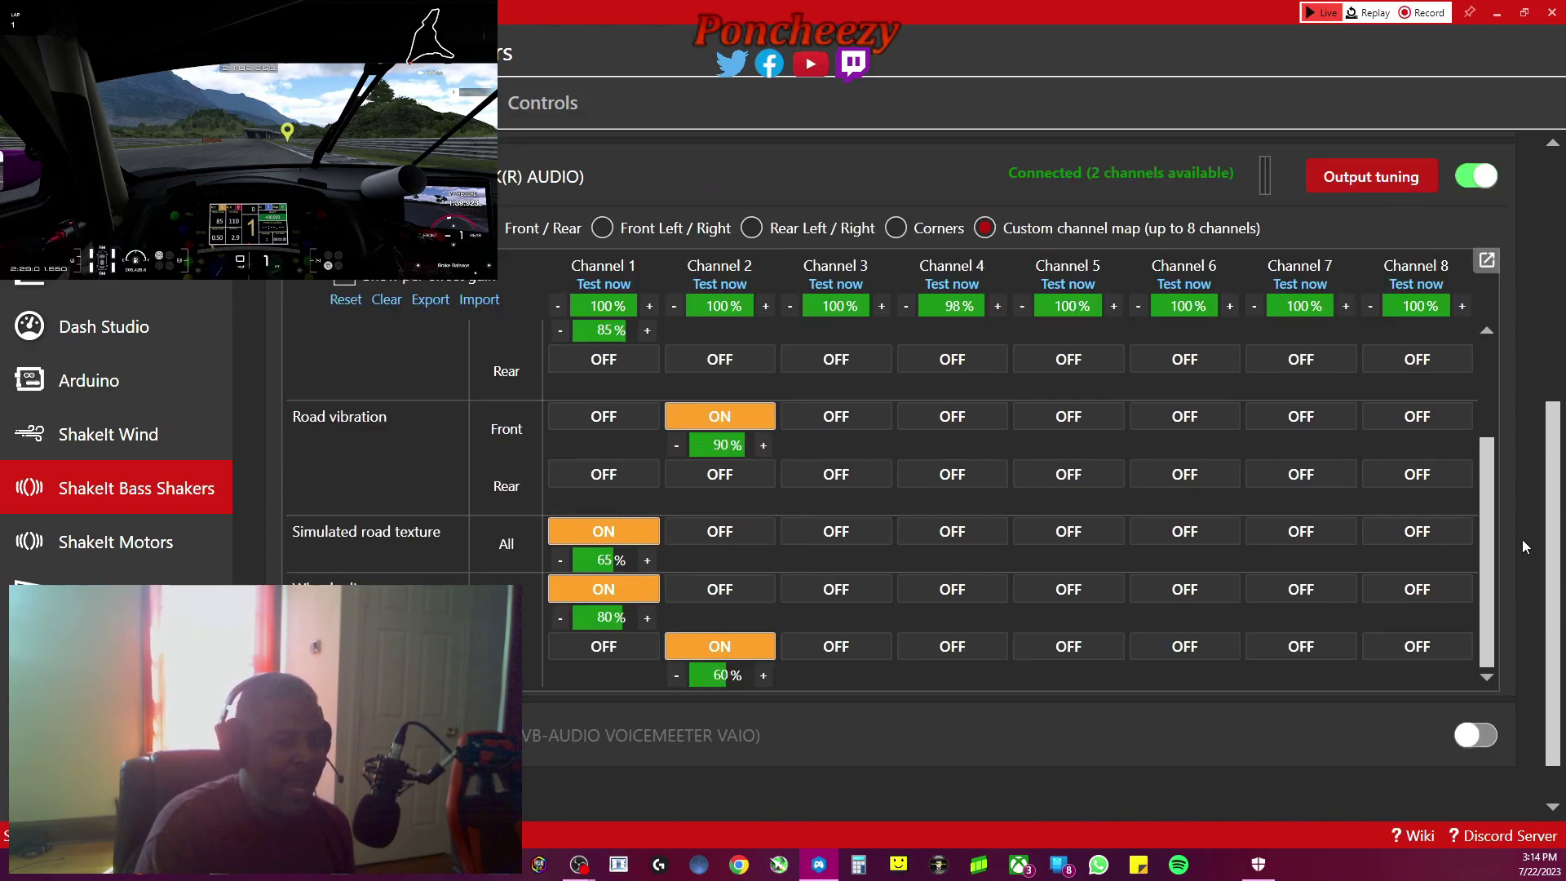
{"action": "scroll", "coordinate": [1522, 540], "scroll_direction": "down", "scroll_amount": 3}
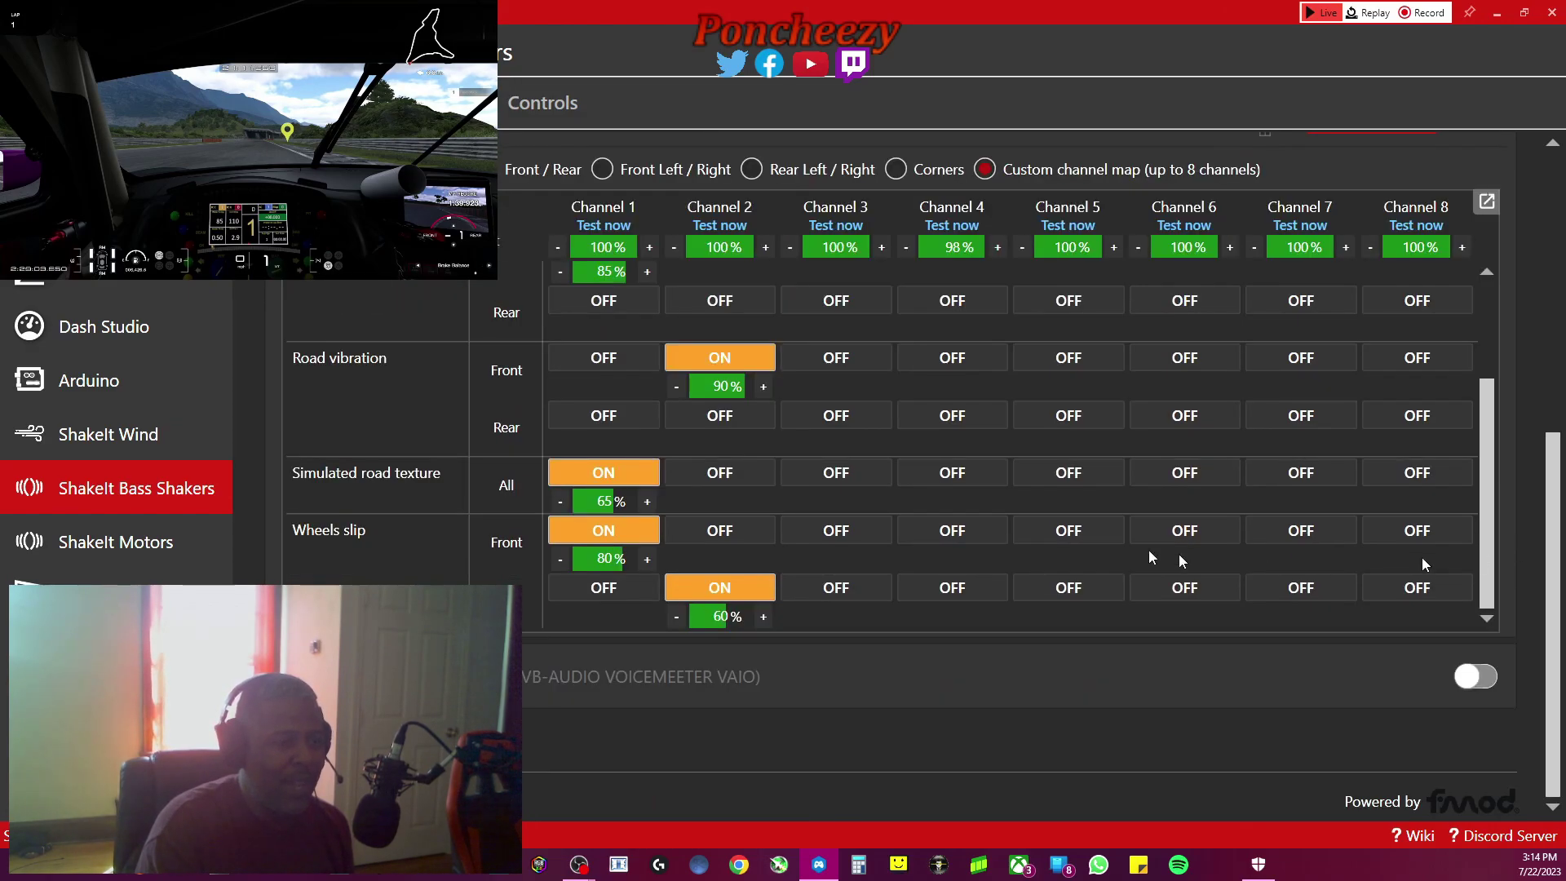
{"action": "scroll", "coordinate": [1536, 492], "scroll_direction": "up", "scroll_amount": 2}
{"action": "scroll", "coordinate": [1537, 499], "scroll_direction": "down", "scroll_amount": 2}
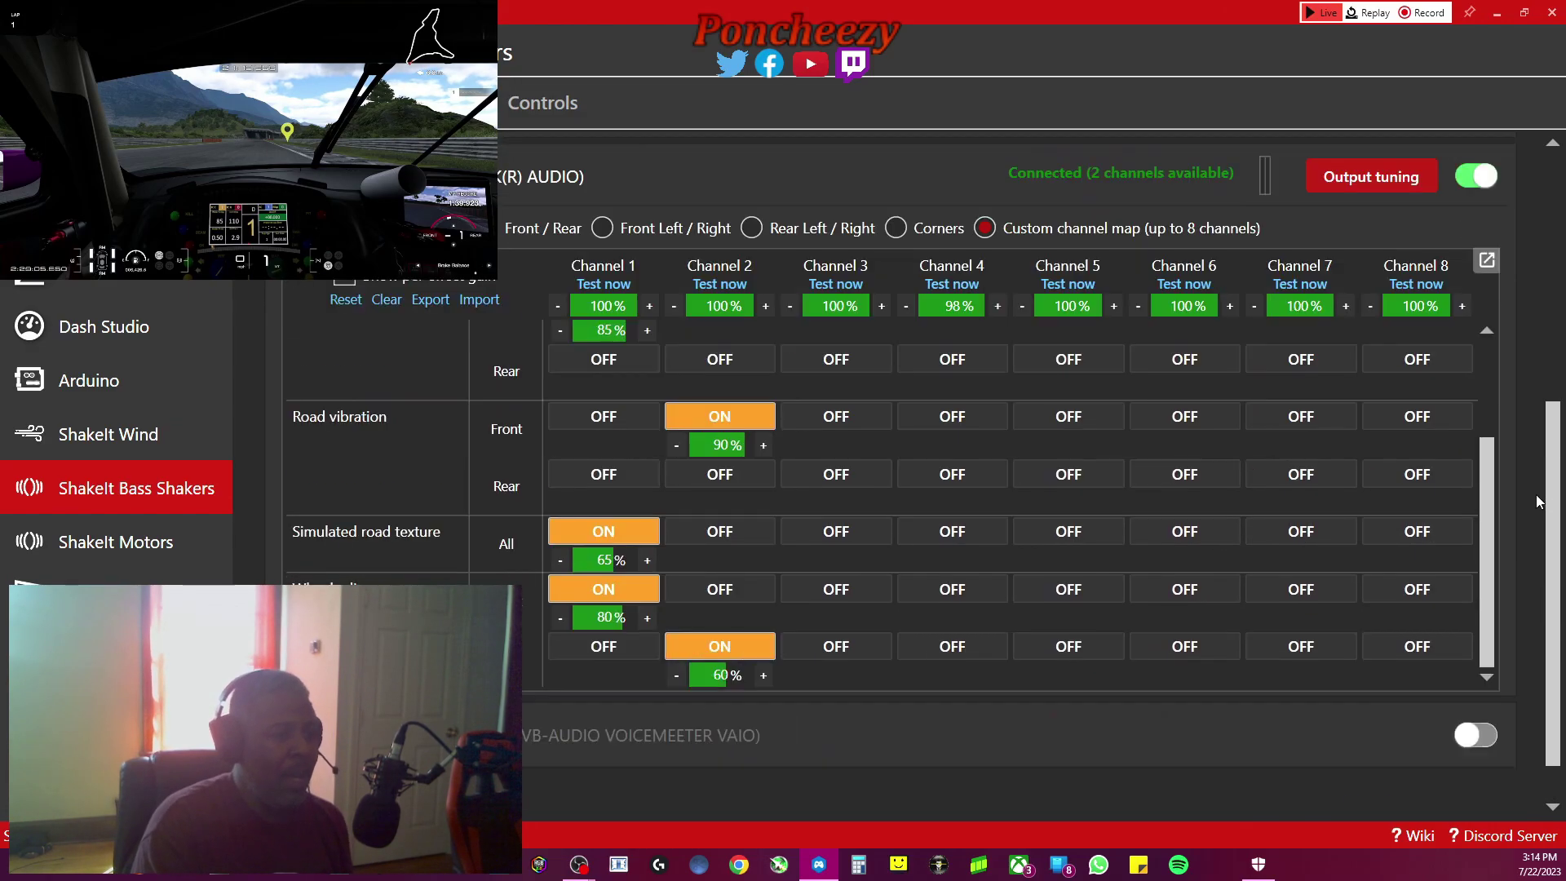
{"action": "scroll", "coordinate": [1199, 473], "scroll_direction": "up", "scroll_amount": 3}
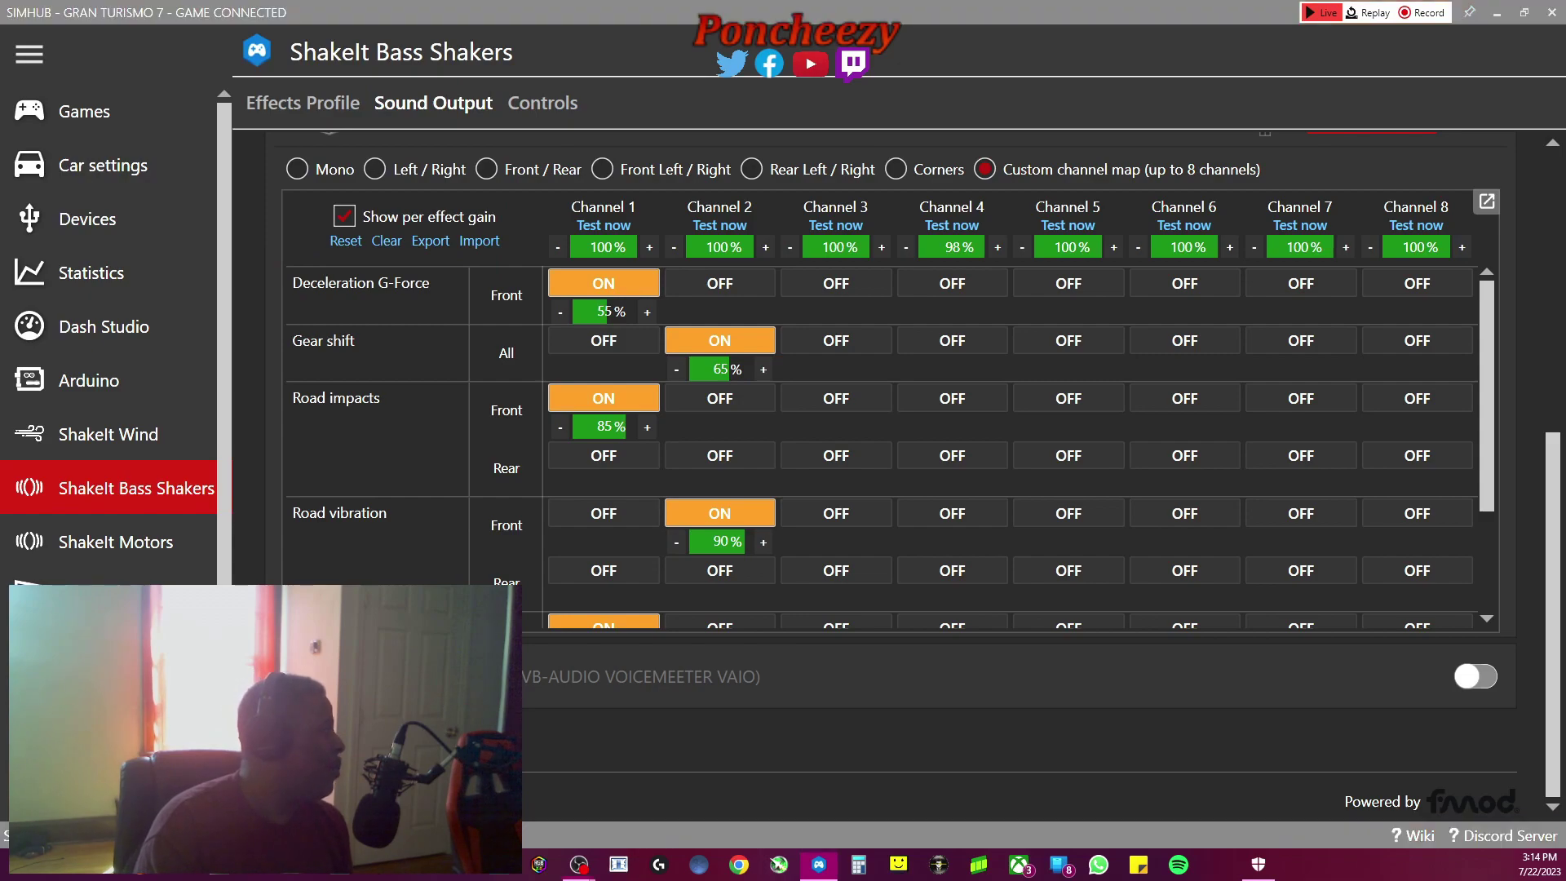
Review the Gear Shift and Road Impacts settings in the PS5 GT7 effects profile, then collapse both
{"action": "left_click", "coordinate": [300, 117]}
{"action": "left_click", "coordinate": [289, 309]}
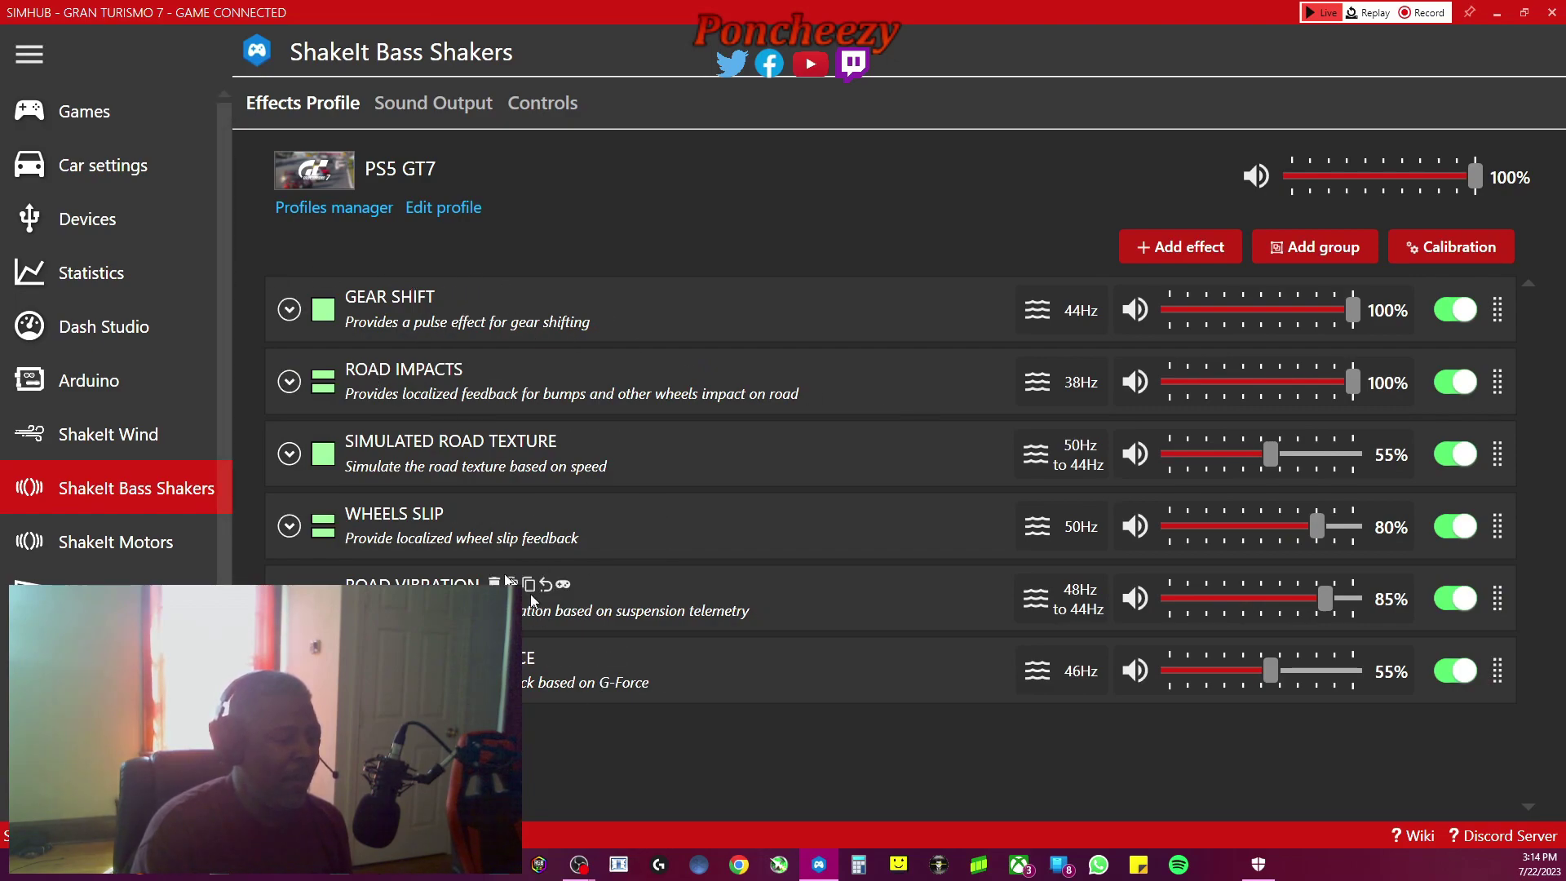
{"action": "left_click", "coordinate": [295, 312]}
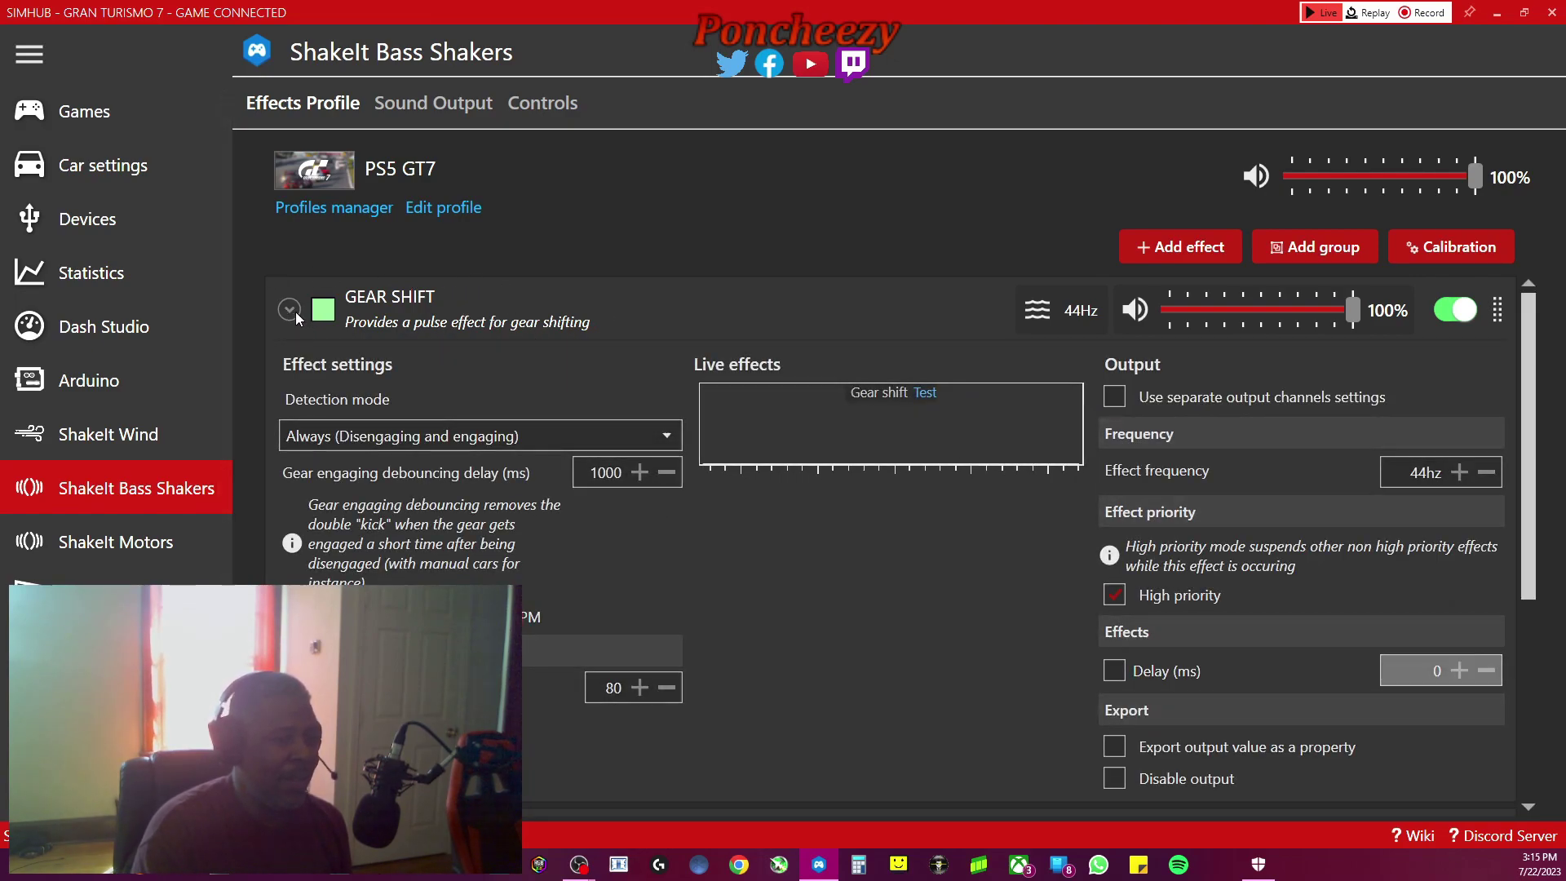
{"action": "left_click", "coordinate": [295, 312]}
{"action": "left_click", "coordinate": [289, 383]}
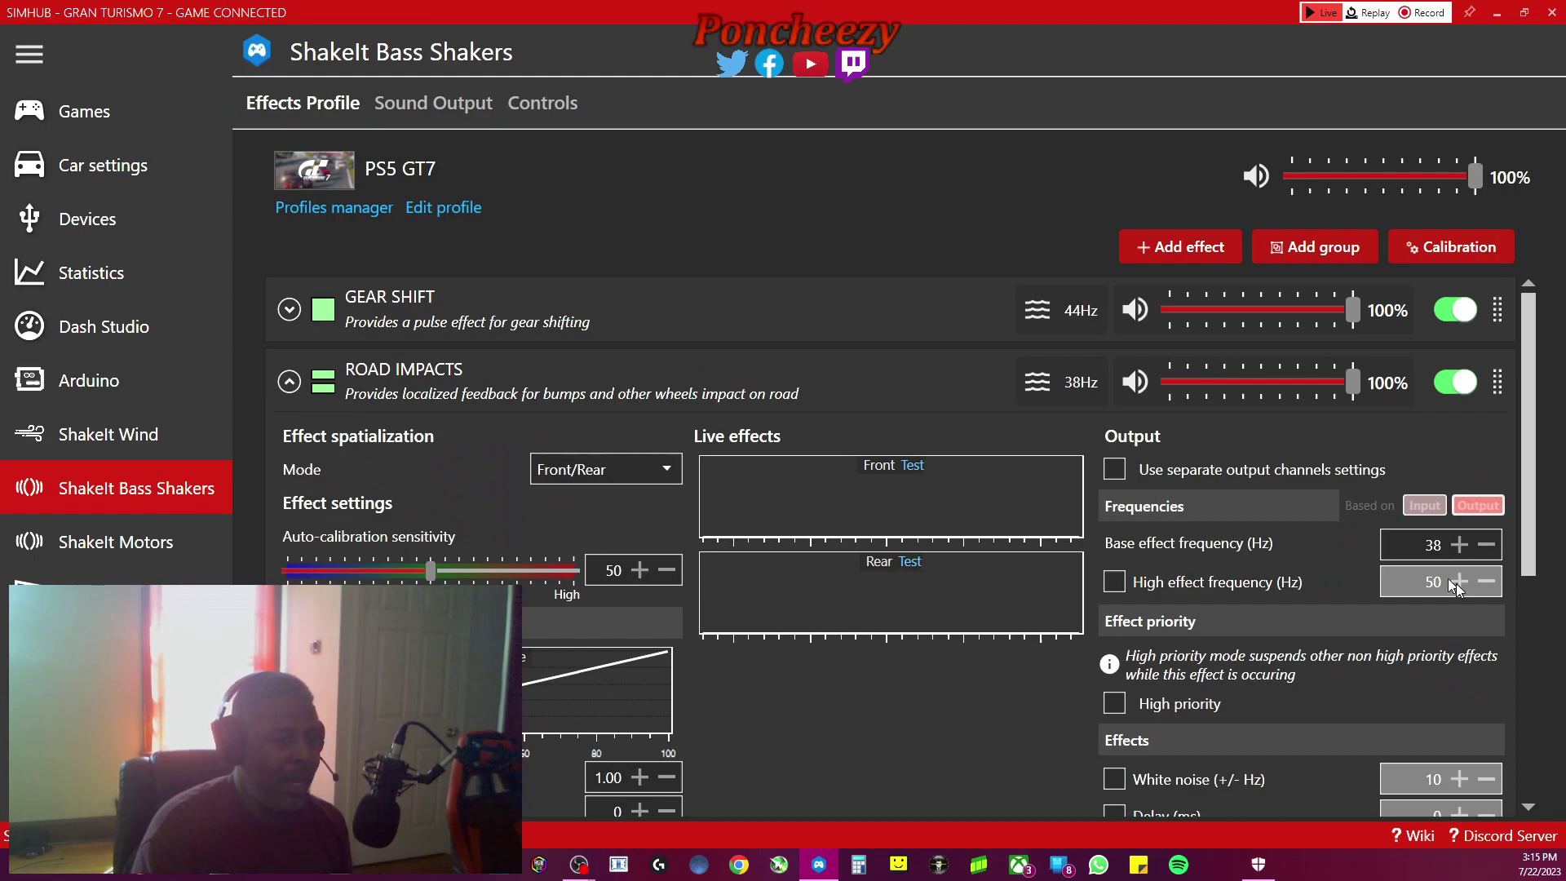
{"action": "left_click", "coordinate": [290, 383]}
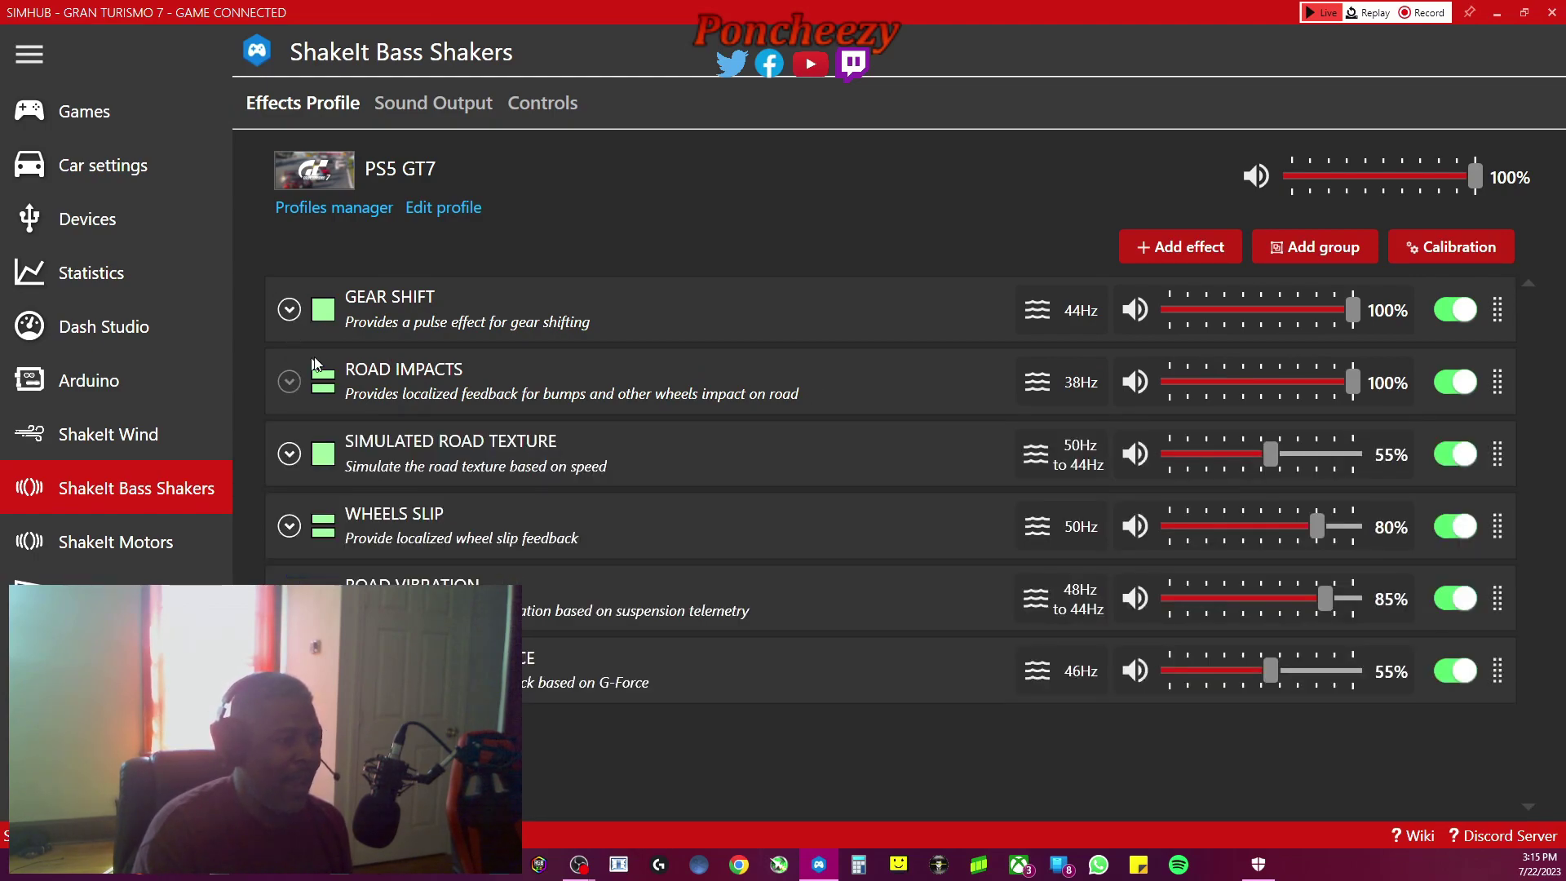
Browse the Realtek speaker channel map showing Road impacts on Channel 1 and Road vibration on Channel 2
{"action": "left_click", "coordinate": [443, 109]}
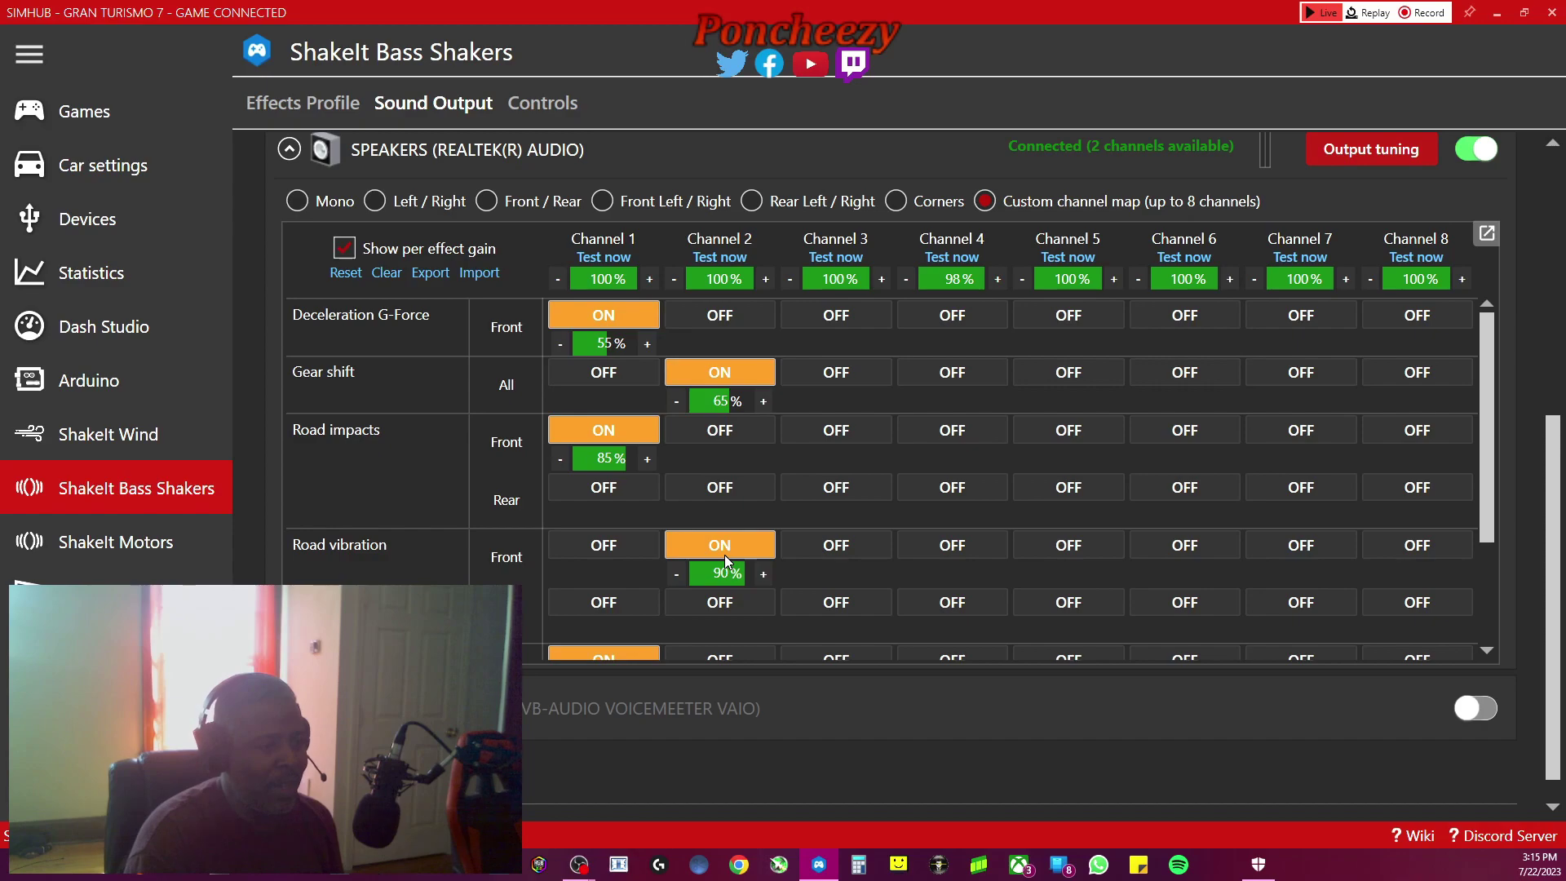
{"action": "scroll", "coordinate": [724, 555], "scroll_direction": "down", "scroll_amount": 2}
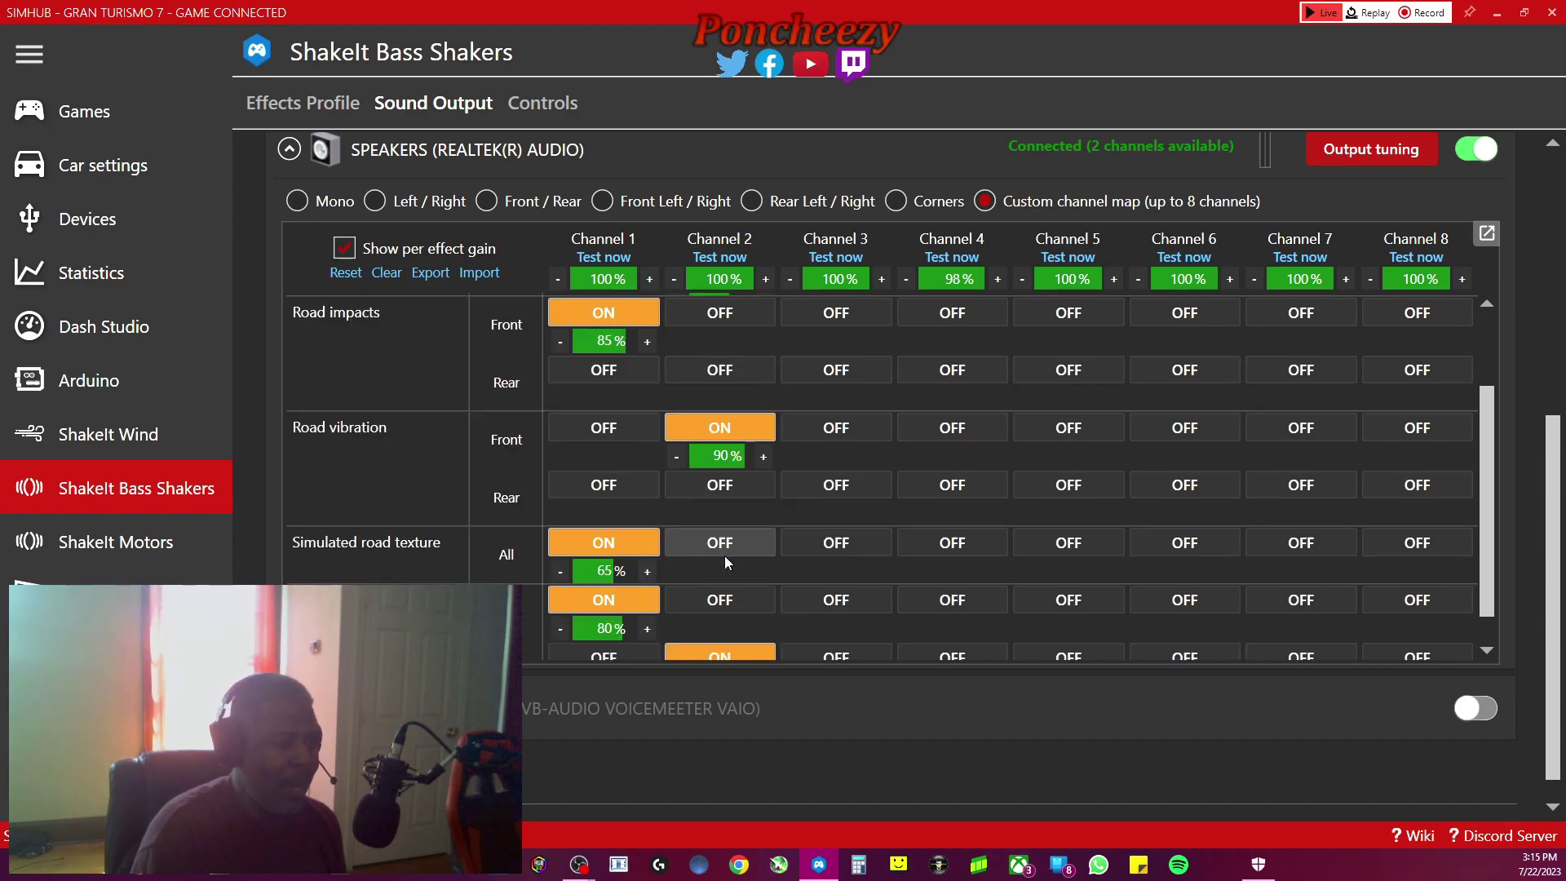
{"action": "scroll", "coordinate": [725, 557], "scroll_direction": "down", "scroll_amount": 1}
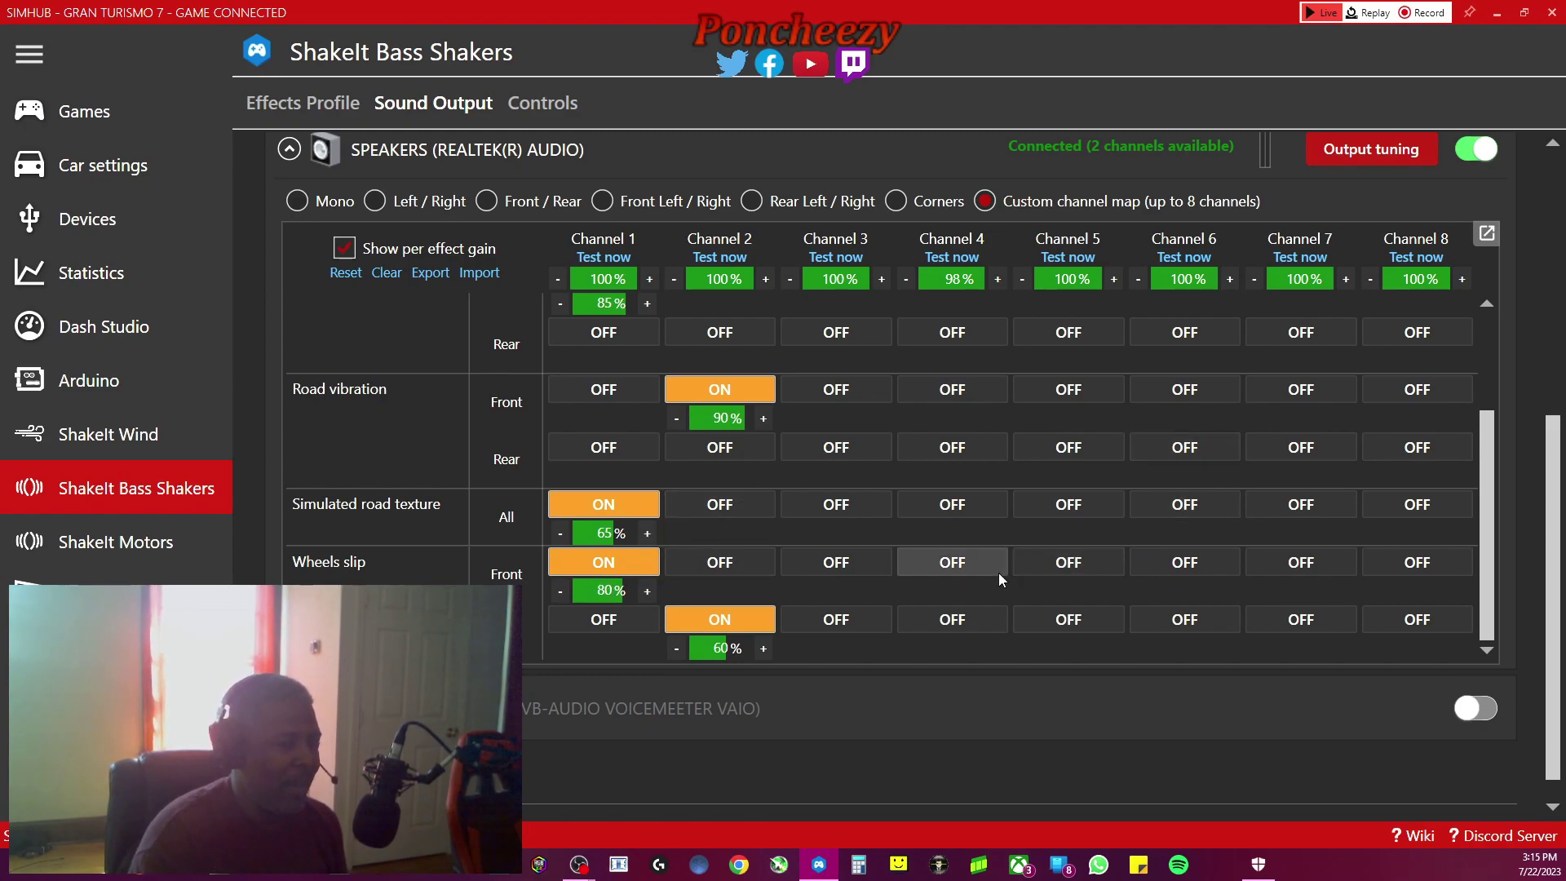
{"action": "scroll", "coordinate": [1000, 575], "scroll_direction": "up", "scroll_amount": 3}
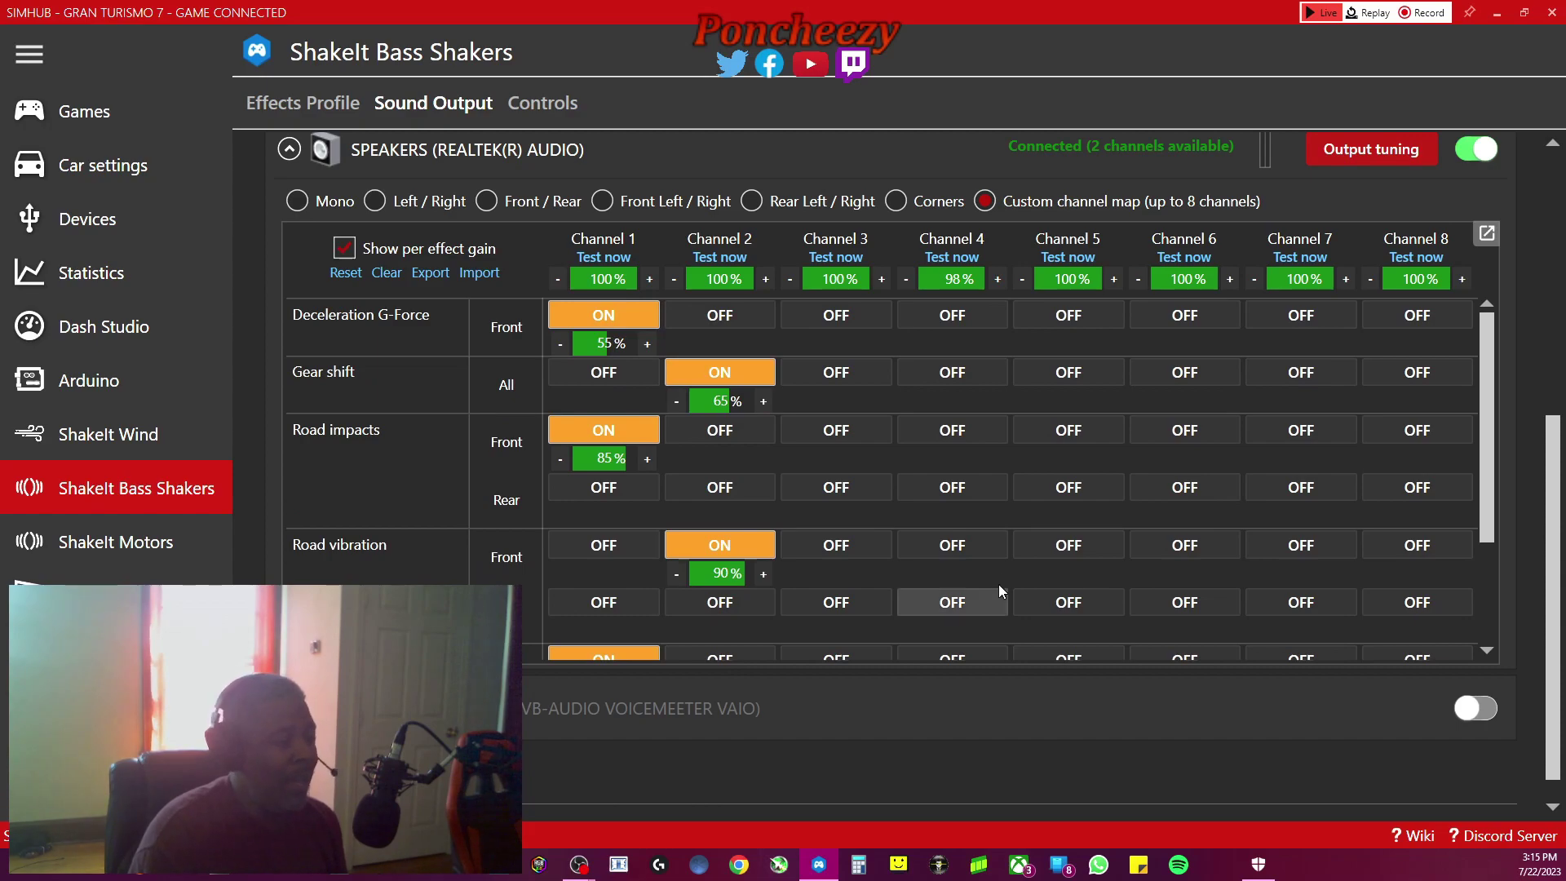
{"action": "scroll", "coordinate": [1000, 583], "scroll_direction": "down", "scroll_amount": 3}
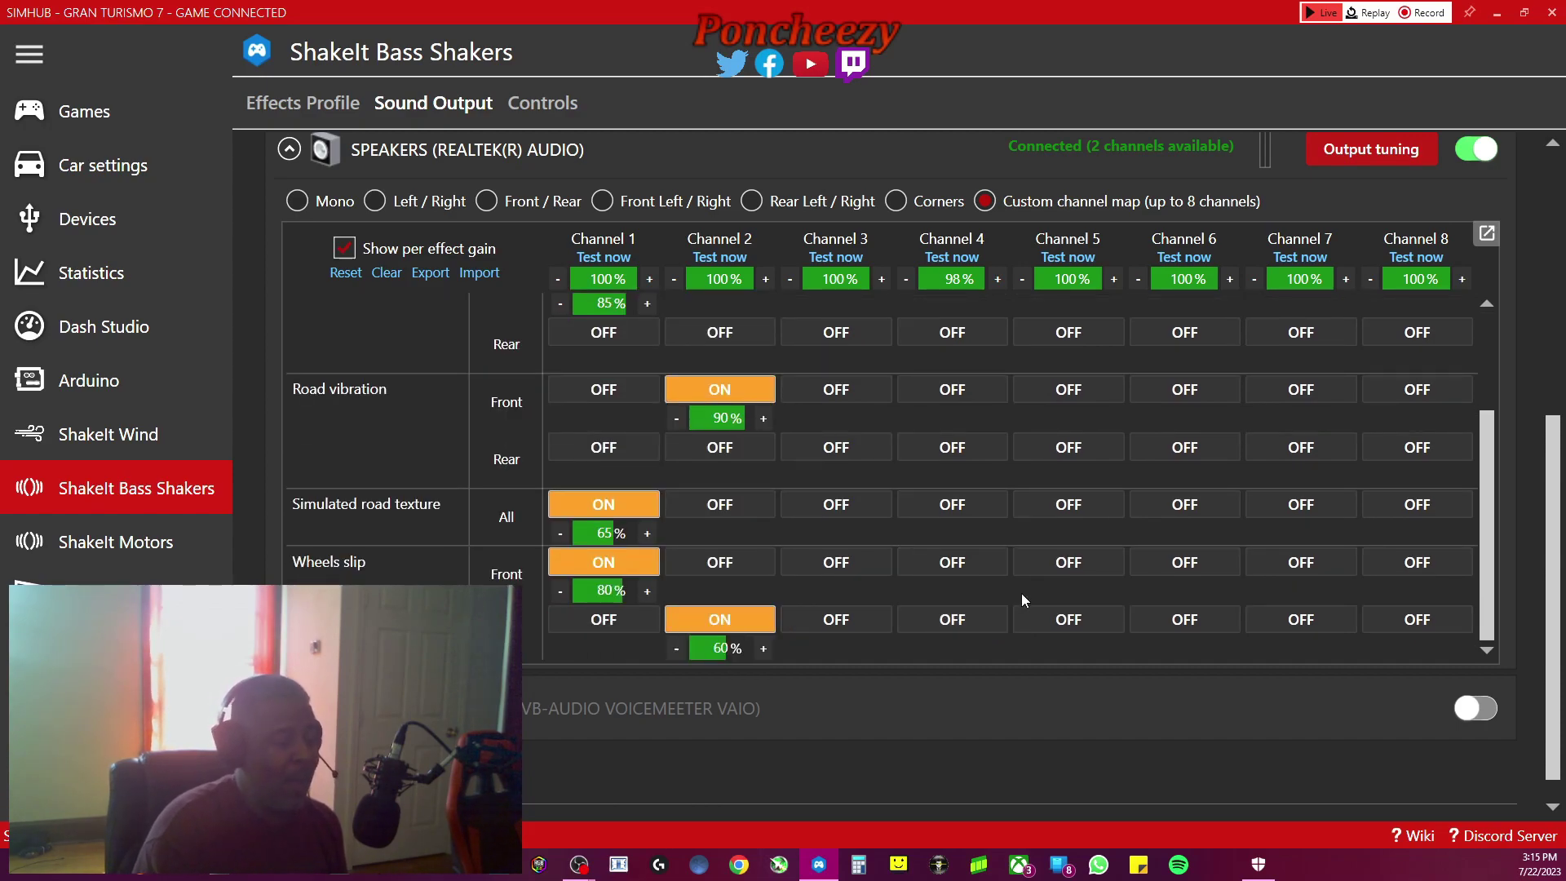
{"action": "scroll", "coordinate": [1014, 586], "scroll_direction": "up", "scroll_amount": 3}
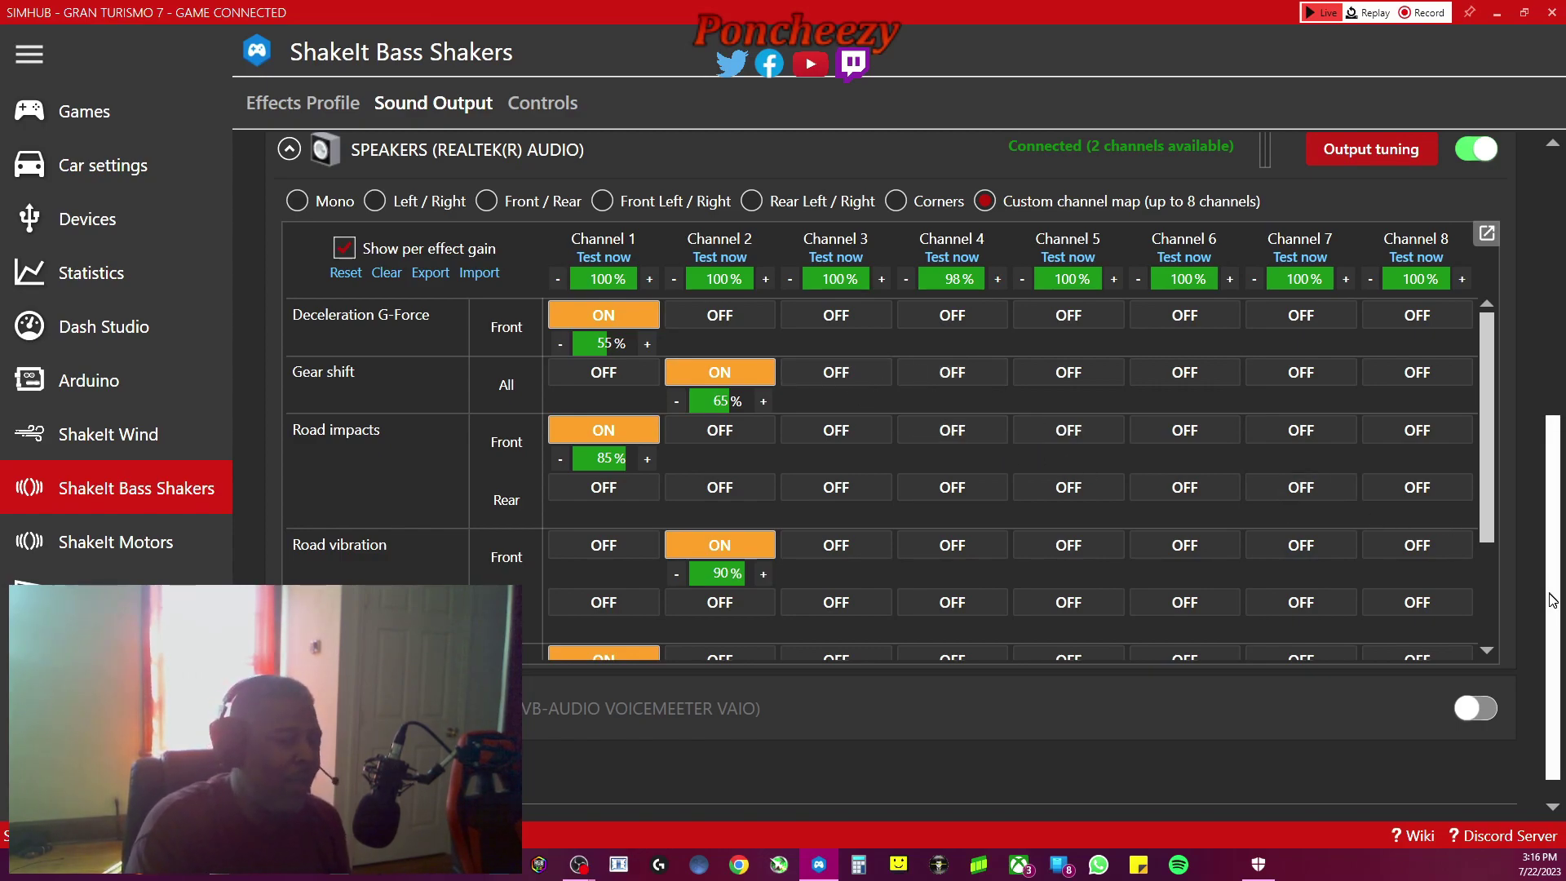
{"action": "left_click_drag", "start_coordinate": [1554, 605], "coordinate": [1549, 551]}
{"action": "scroll", "coordinate": [1549, 551], "scroll_direction": "down", "scroll_amount": 1}
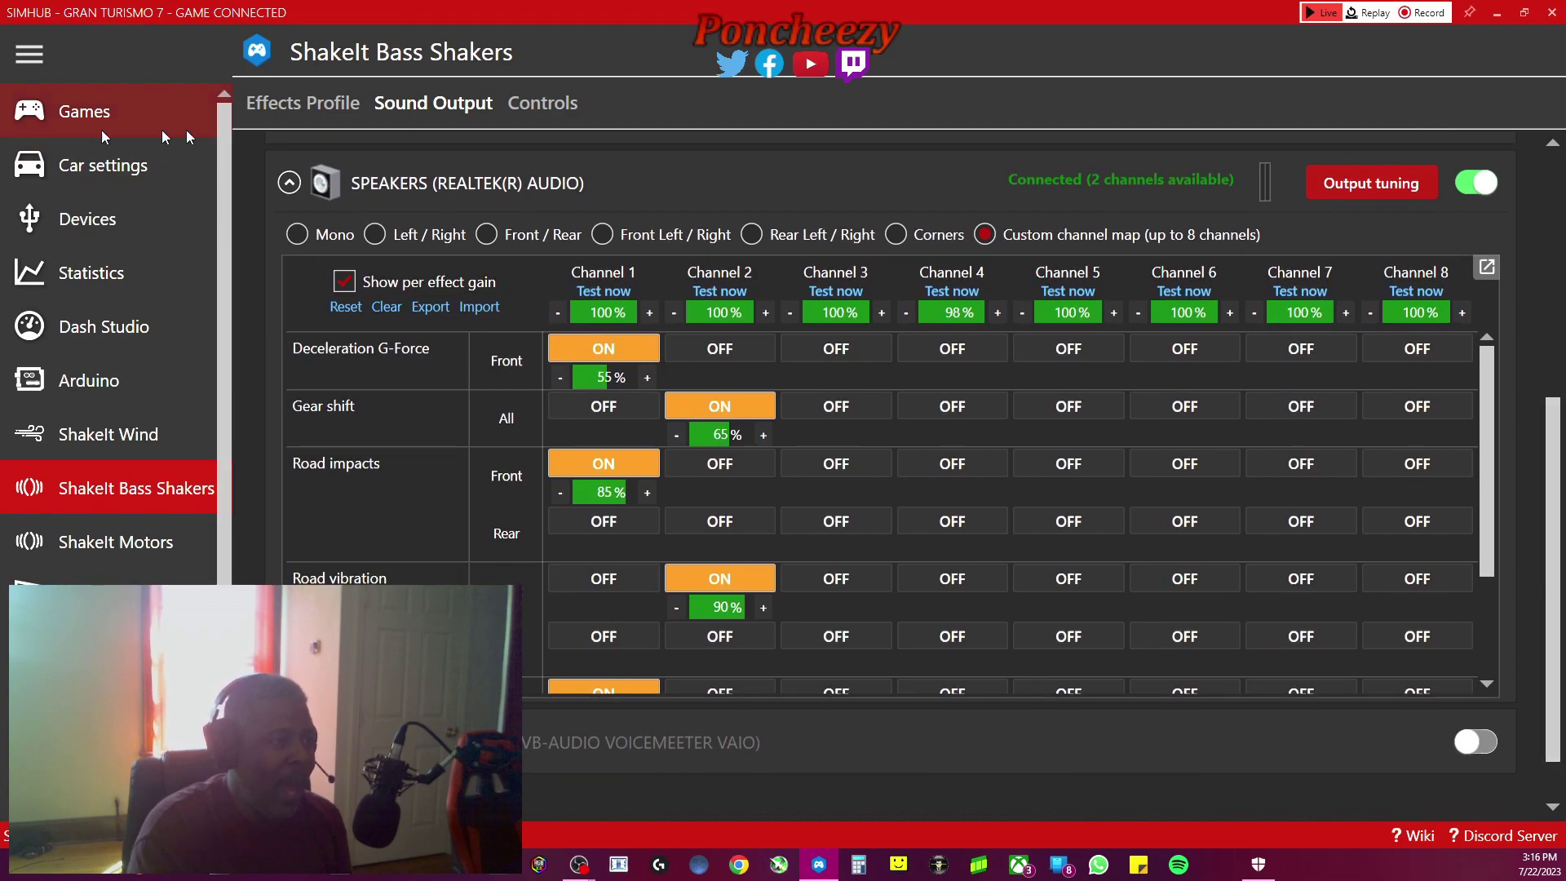
Return to the PS5 GT7 profile's six shaker effects, such as Wheels Slip at 50Hz
{"action": "left_click", "coordinate": [318, 105]}
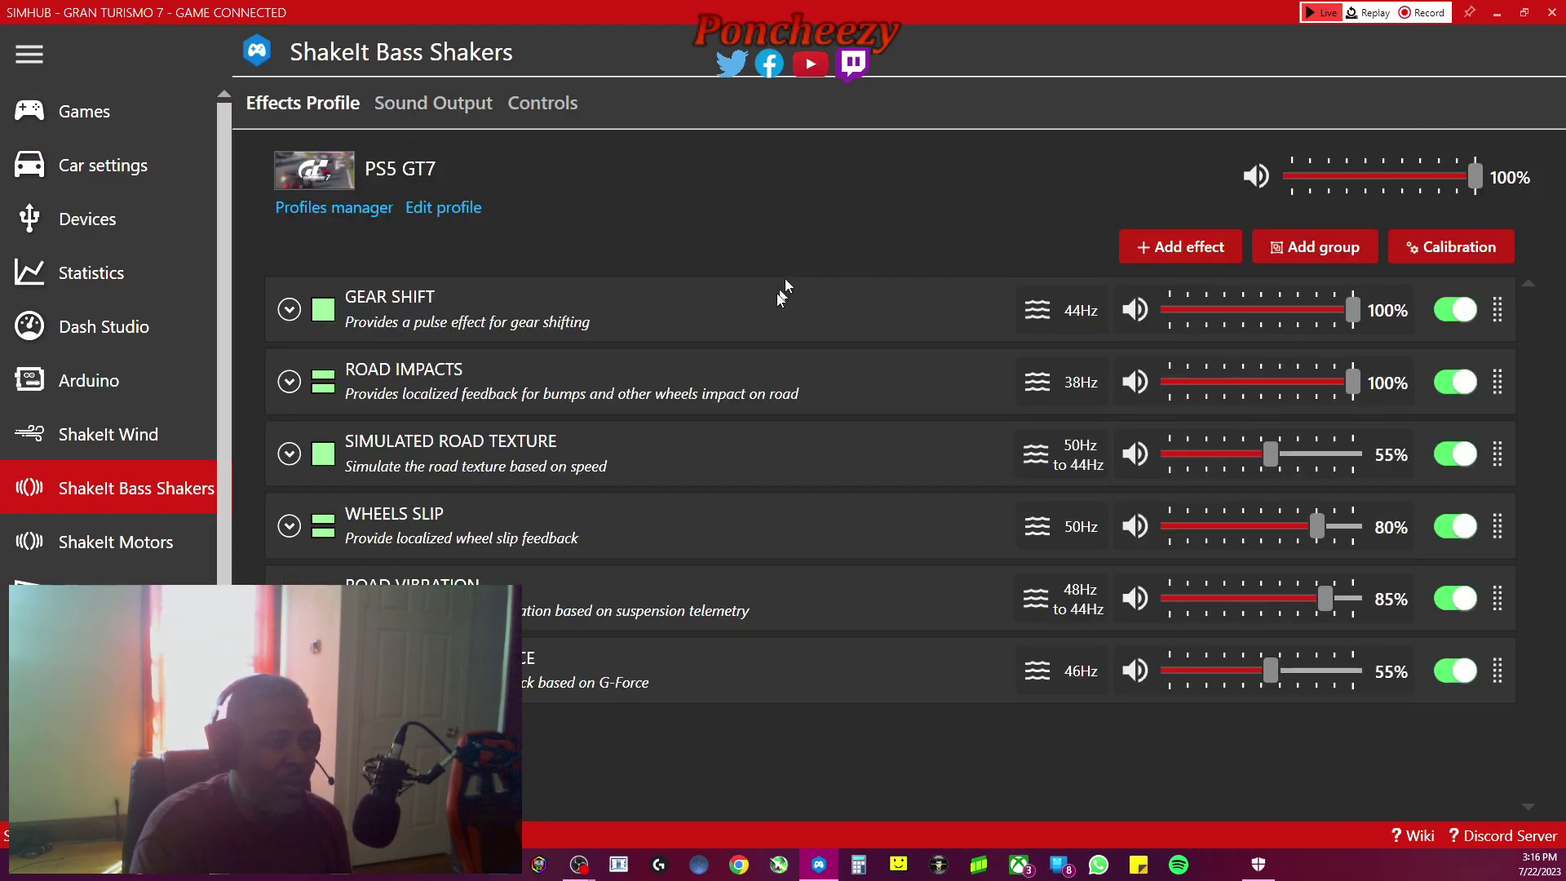